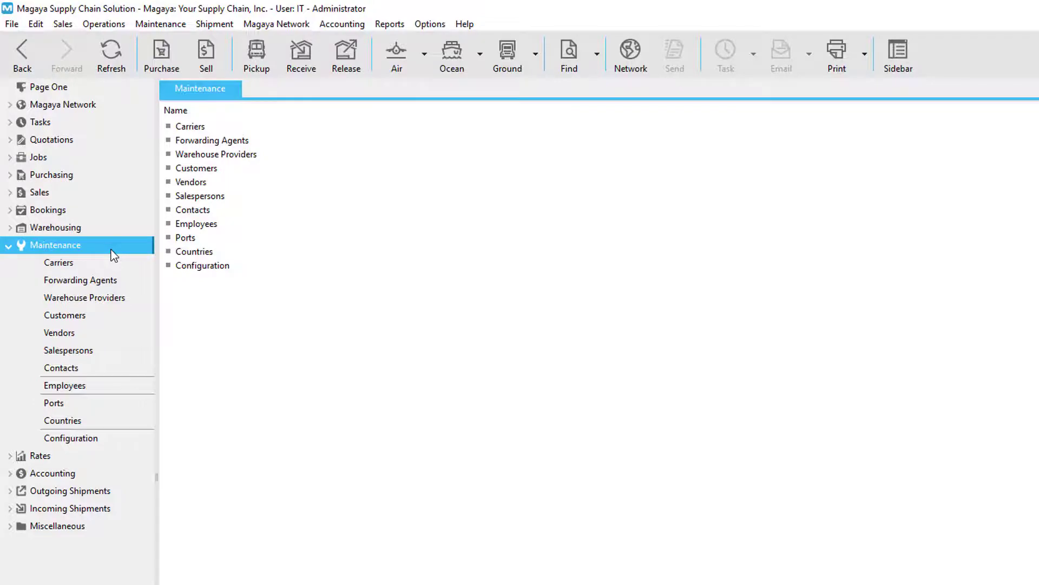
# Step: Browse the Maintenance lists of customers, salespersons and contacts, and return to the Customers list
pyautogui.click(138, 279)
pyautogui.click(137, 317)
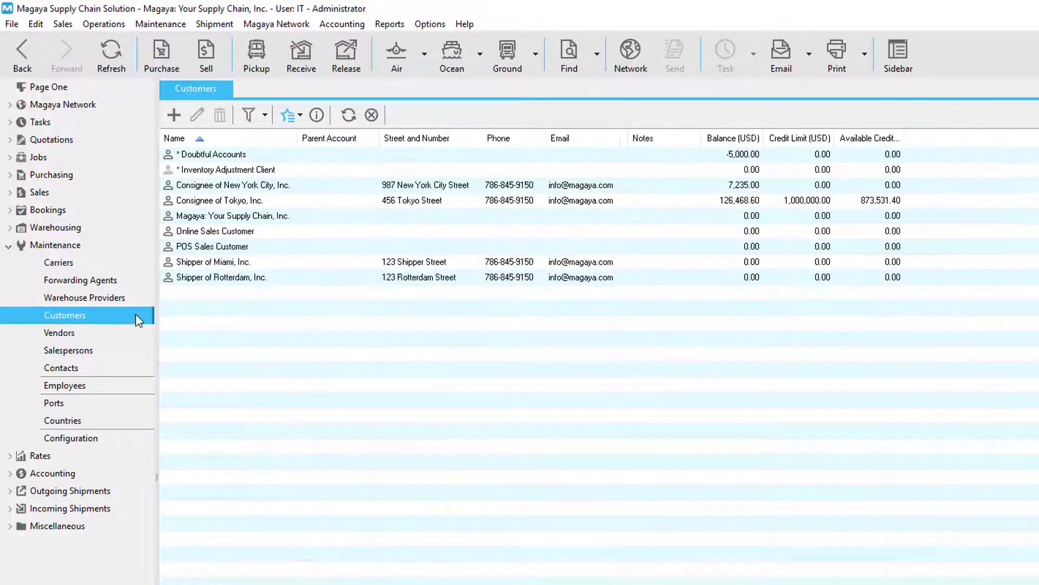
pyautogui.click(139, 353)
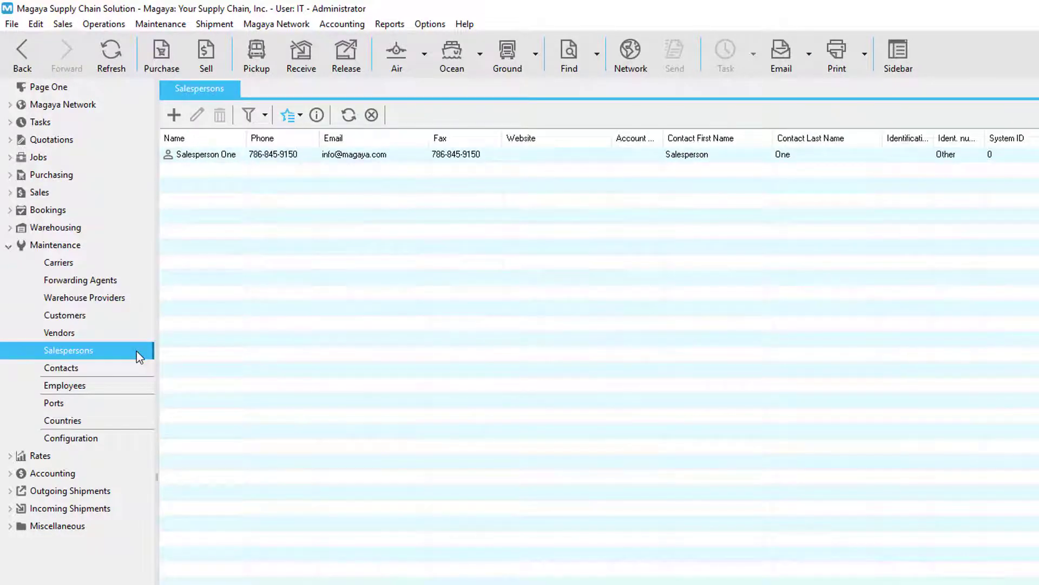
pyautogui.click(139, 370)
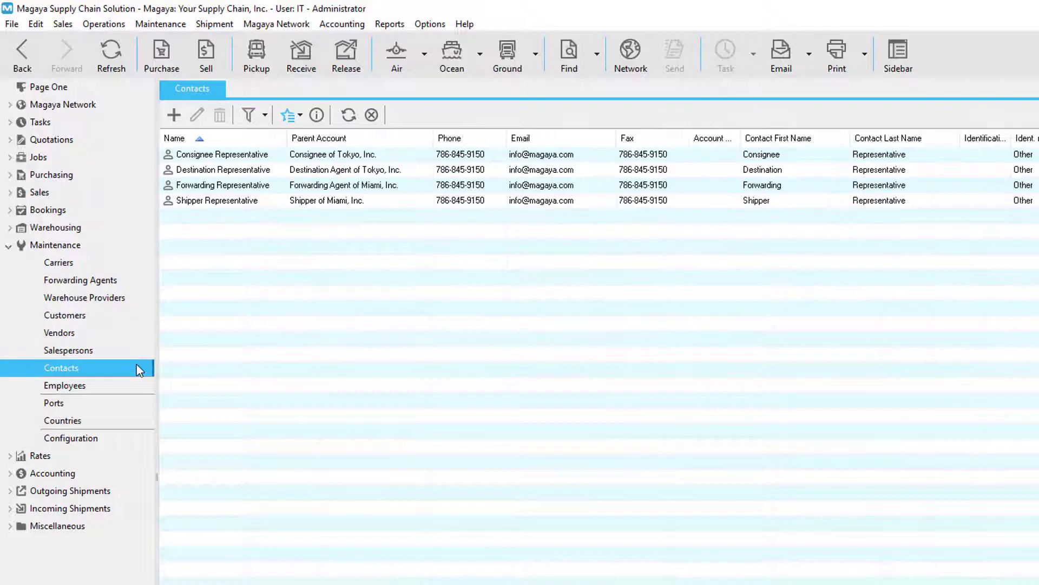
pyautogui.click(140, 323)
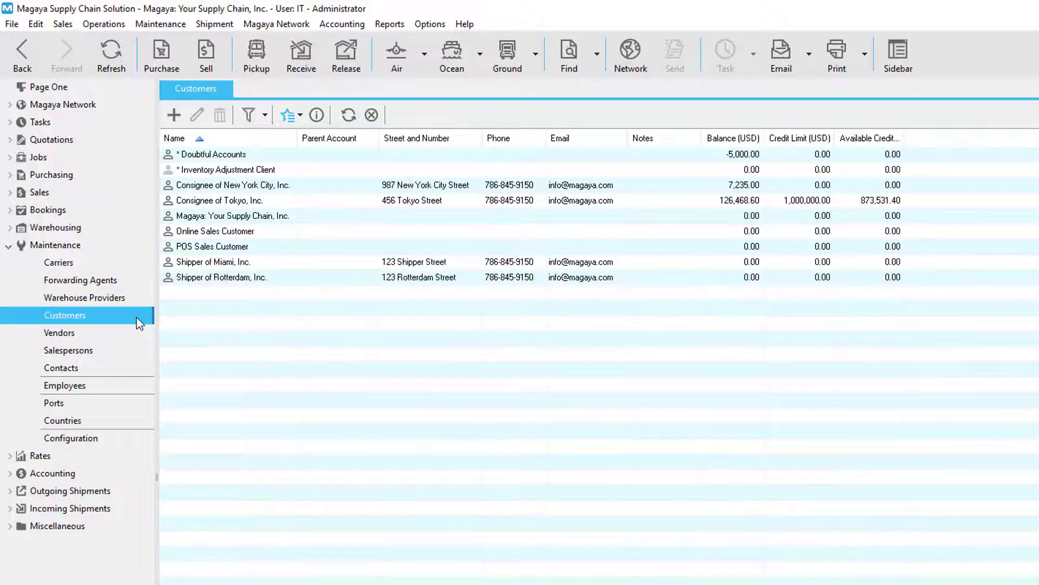
# Step: Open the LiveTrack/Logistico access configuration for the customer Consignee of Tokyo, Inc
pyautogui.click(290, 204)
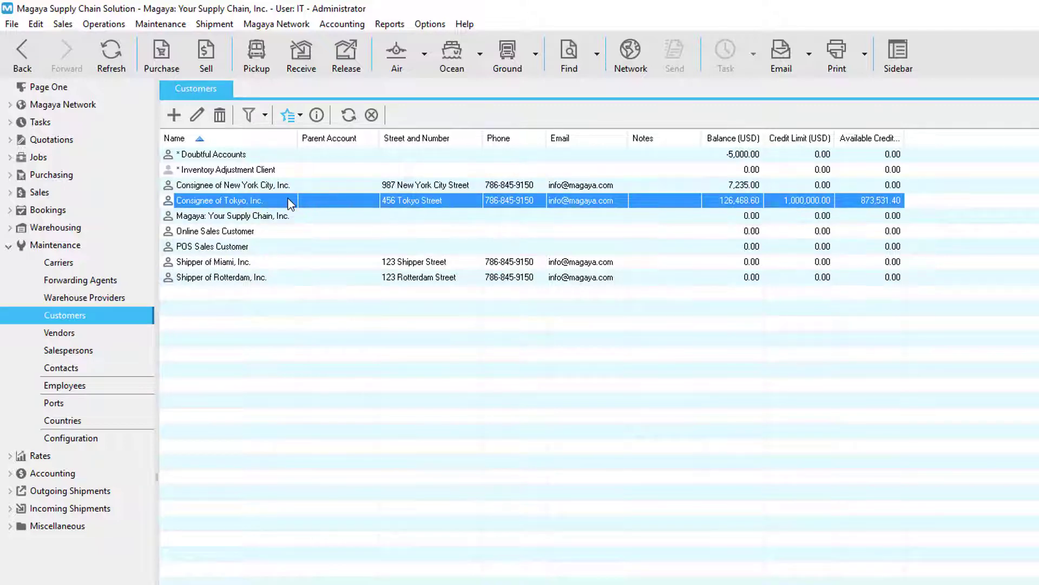
pyautogui.click(295, 120)
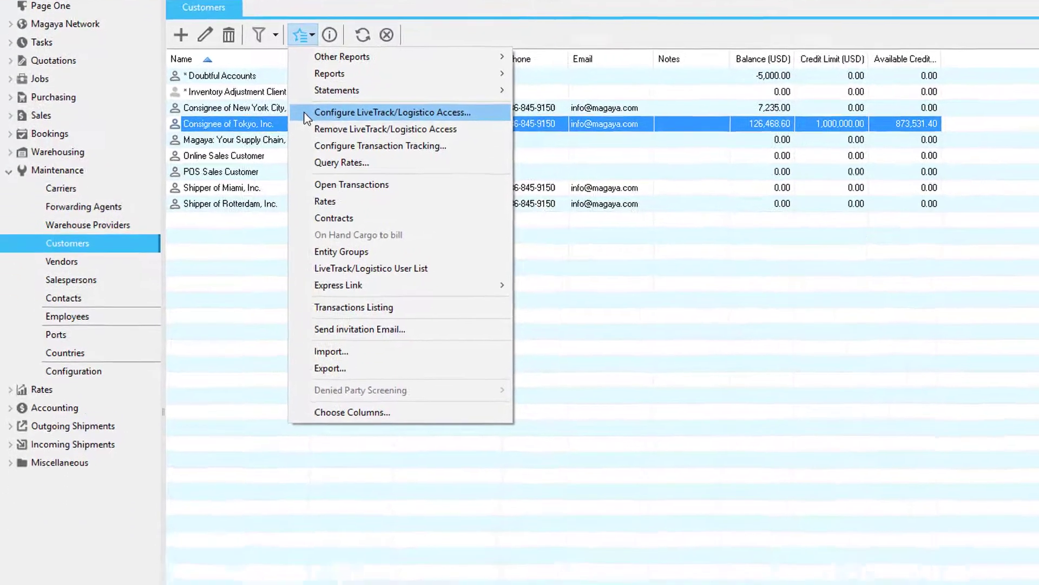
pyautogui.click(294, 190)
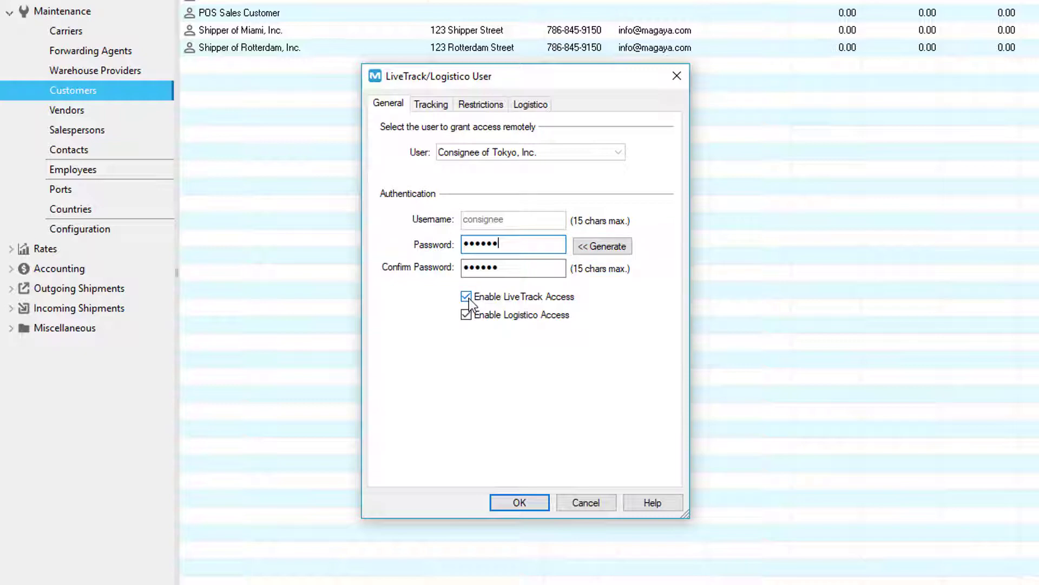
# Step: Review the user's tracking permissions and the destination, transportation mode and division restrictions, and accept the access settings
pyautogui.click(431, 104)
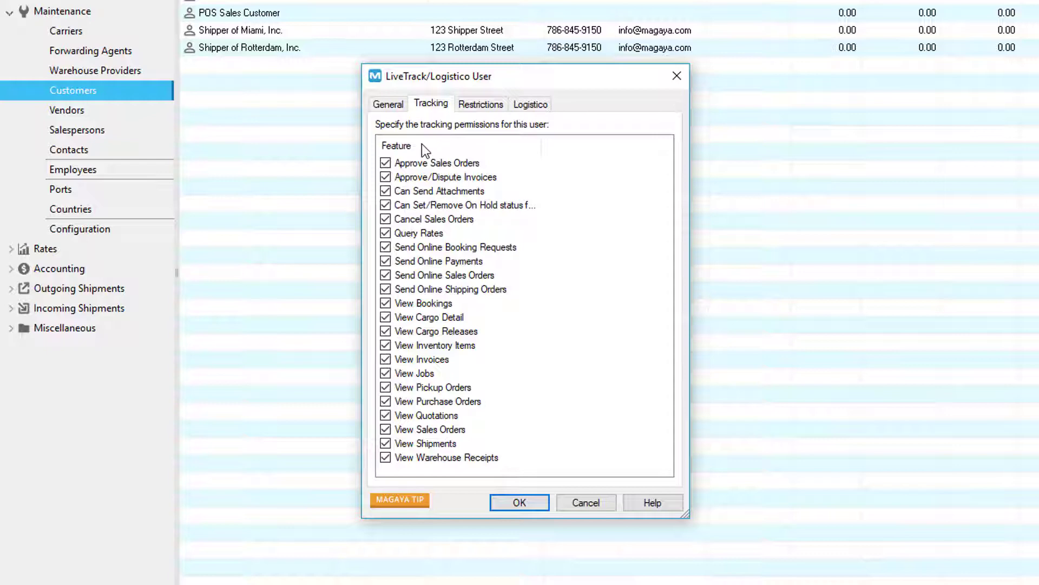
pyautogui.click(480, 104)
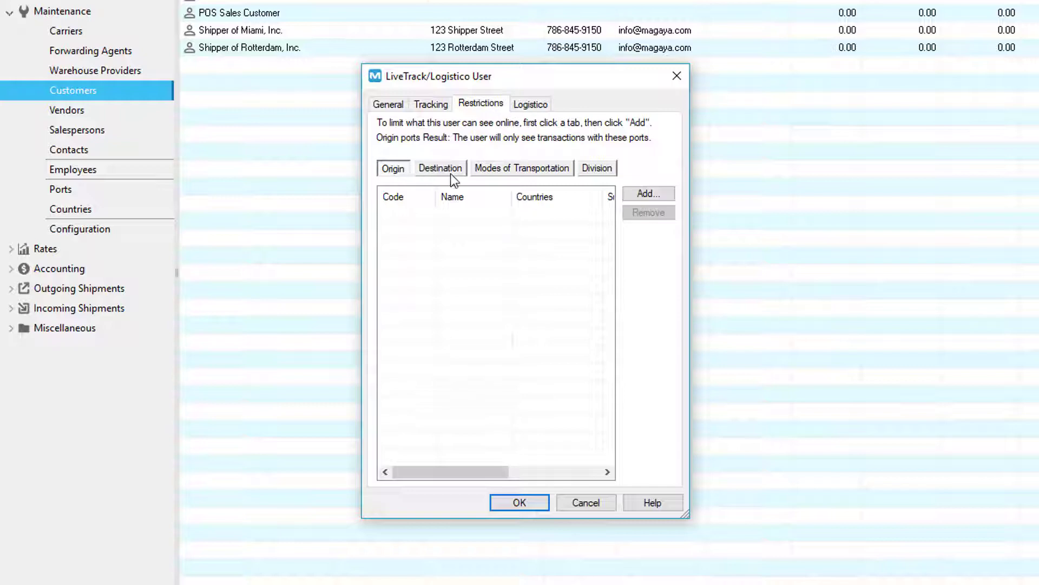
pyautogui.click(464, 174)
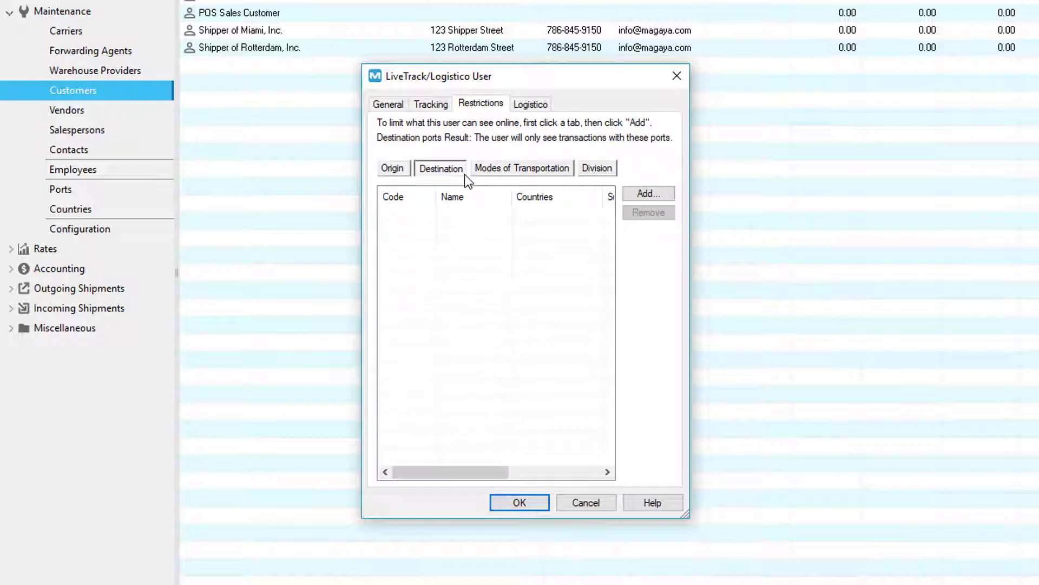
pyautogui.click(569, 174)
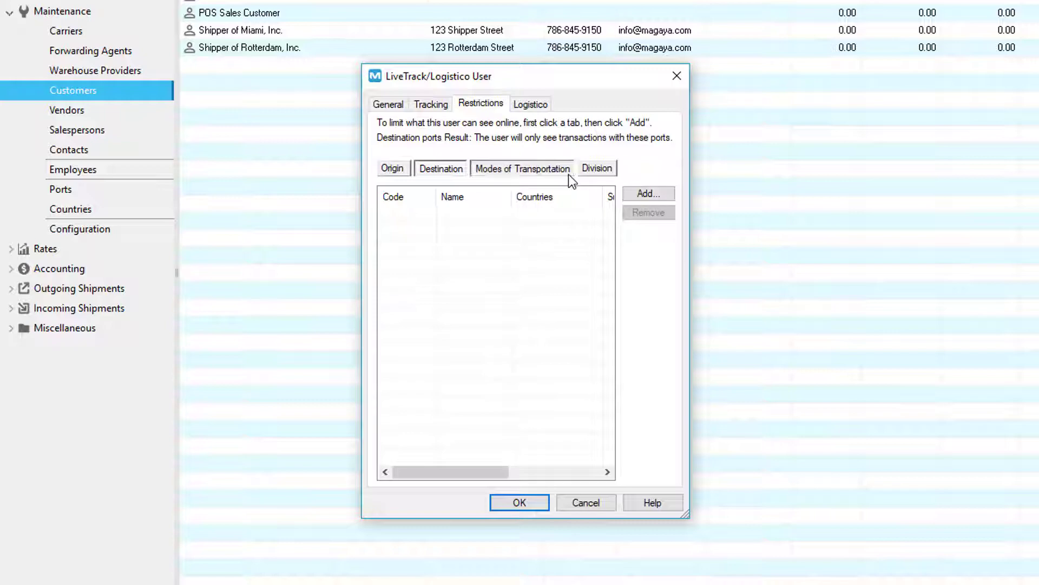
pyautogui.click(612, 173)
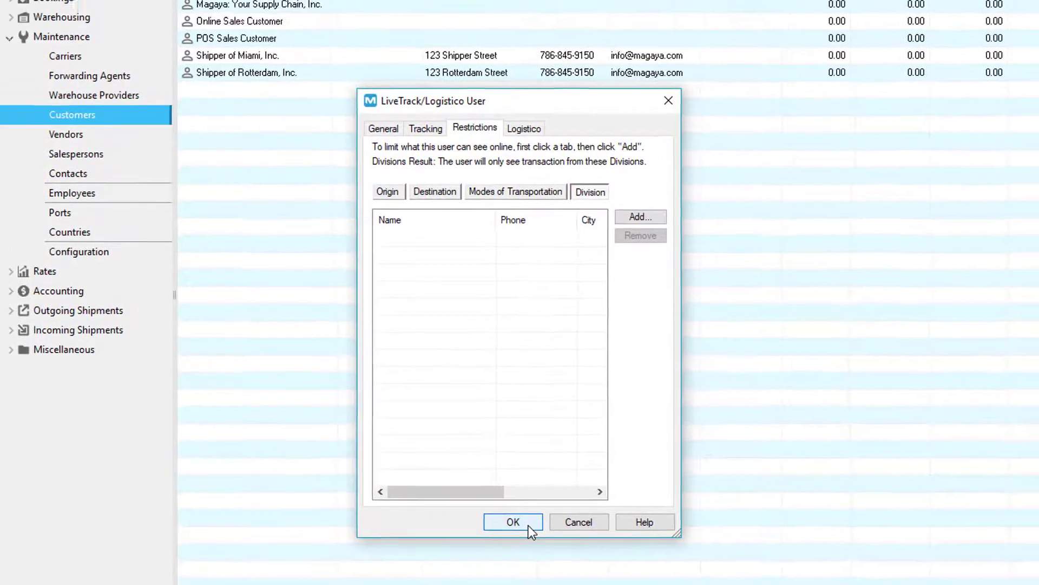
pyautogui.click(535, 505)
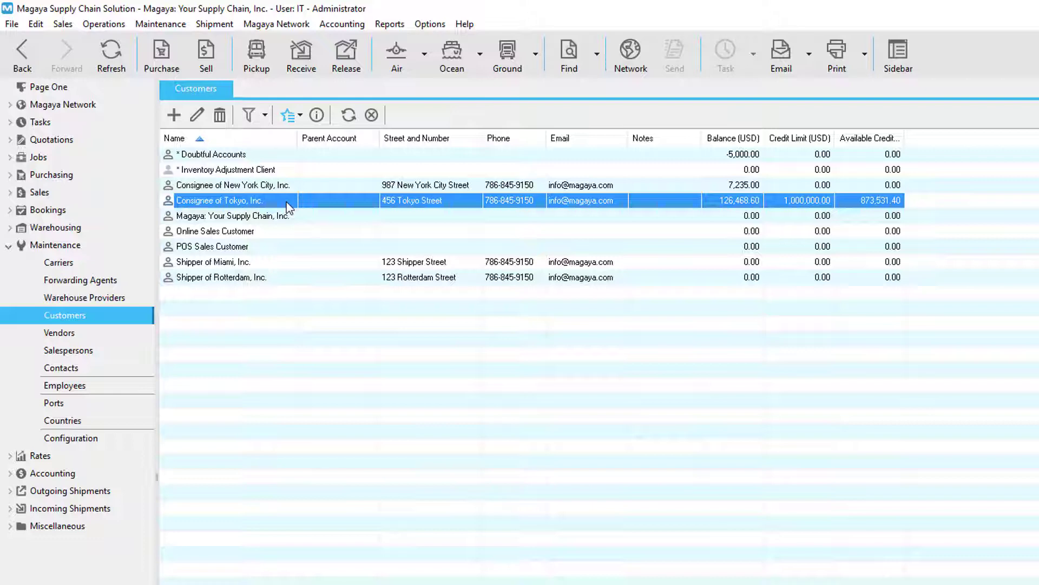
# Step: Create an invitation email for the customer Consignee of Tokyo, Inc., and open the Contacts list
pyautogui.click(292, 114)
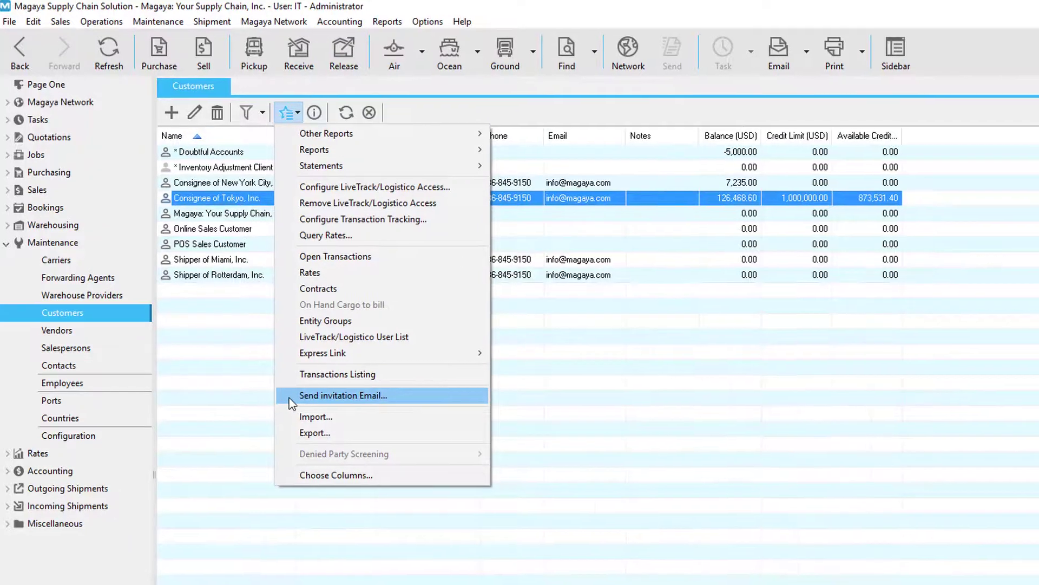
pyautogui.click(291, 398)
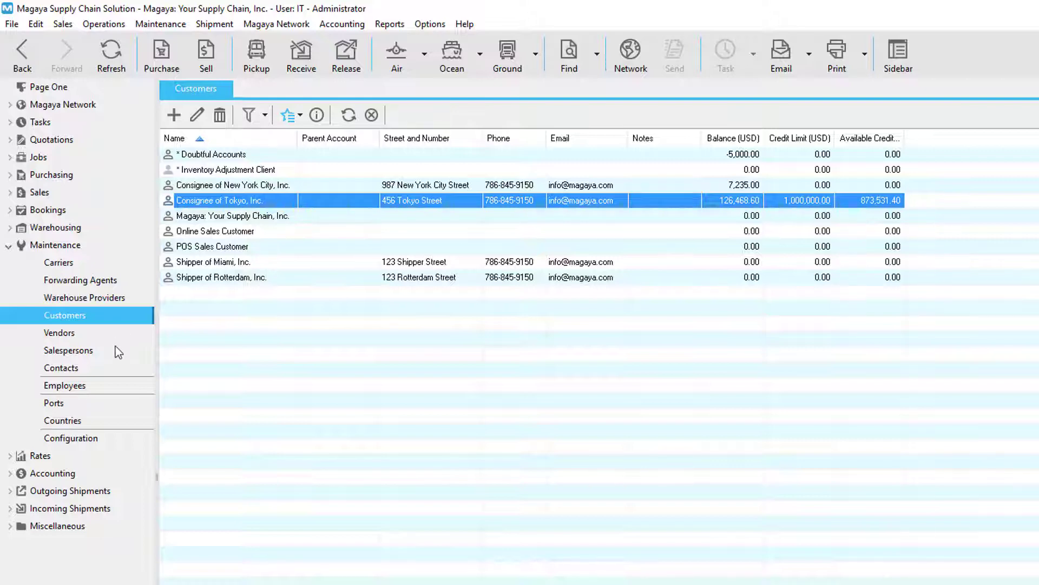
pyautogui.click(118, 371)
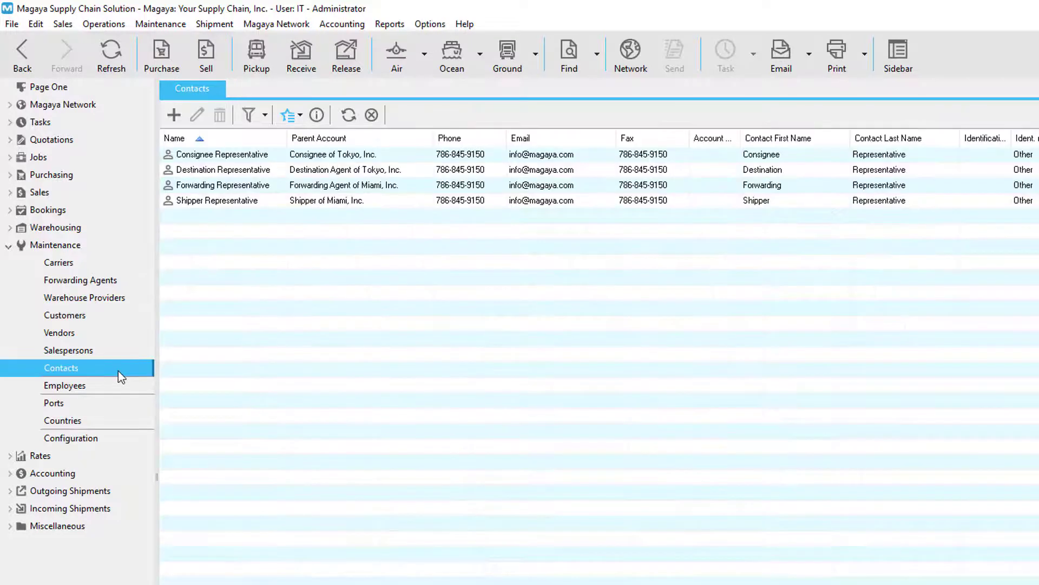
# Step: Examine the LiveTrack, Email Templates and Company settings in the Maintenance configuration
pyautogui.click(71, 438)
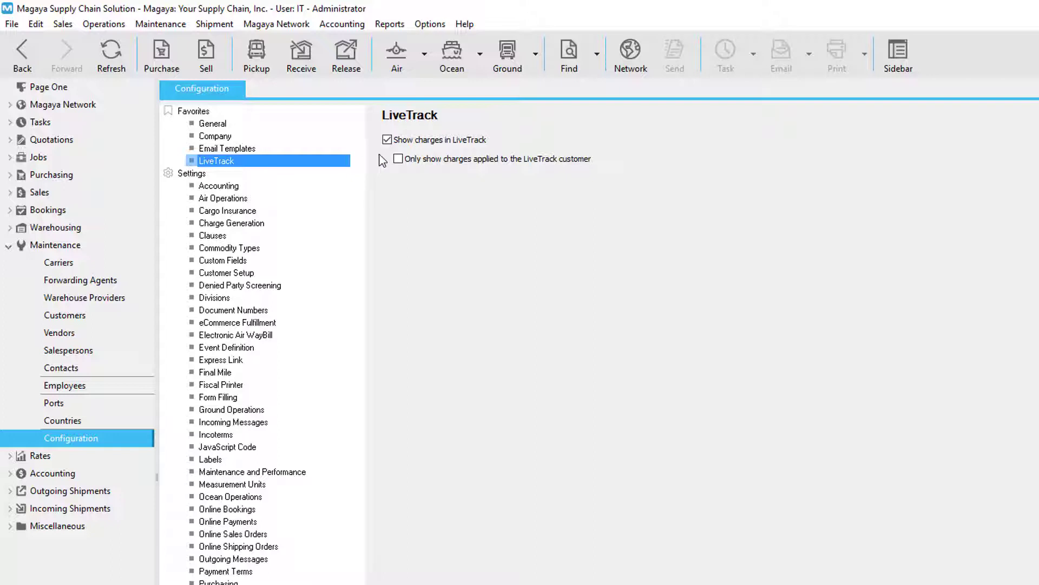
pyautogui.click(278, 152)
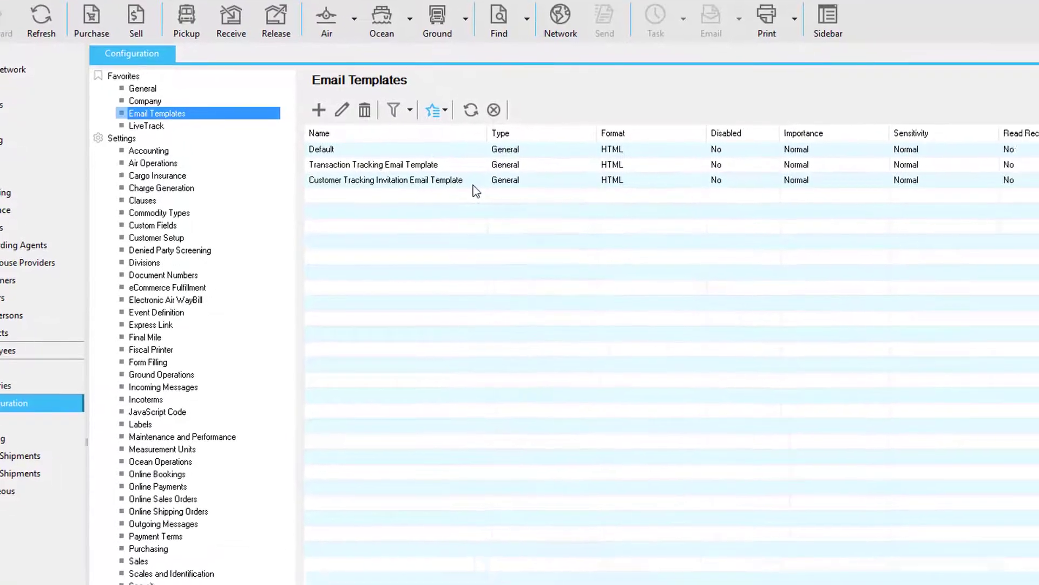
pyautogui.click(543, 220)
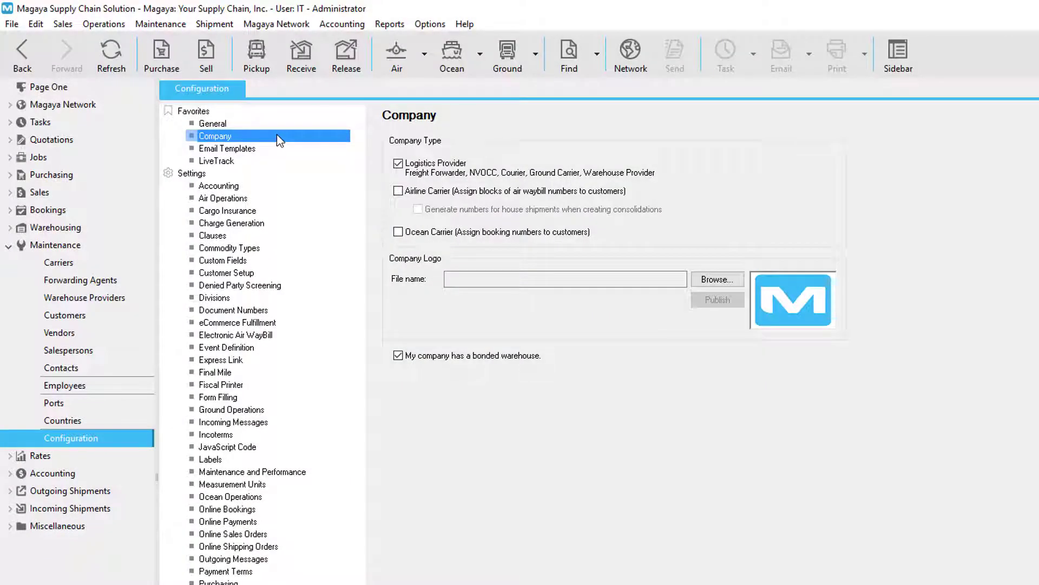
pyautogui.click(12, 25)
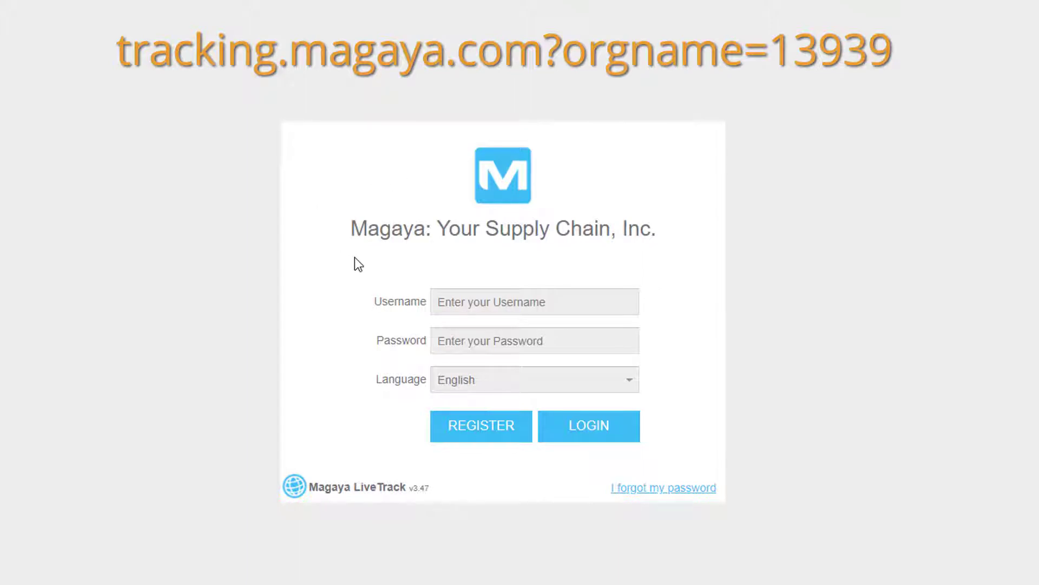
# Step: Log in to the LiveTrack page with the customer's username and account password, keeping English as the language
pyautogui.click(521, 438)
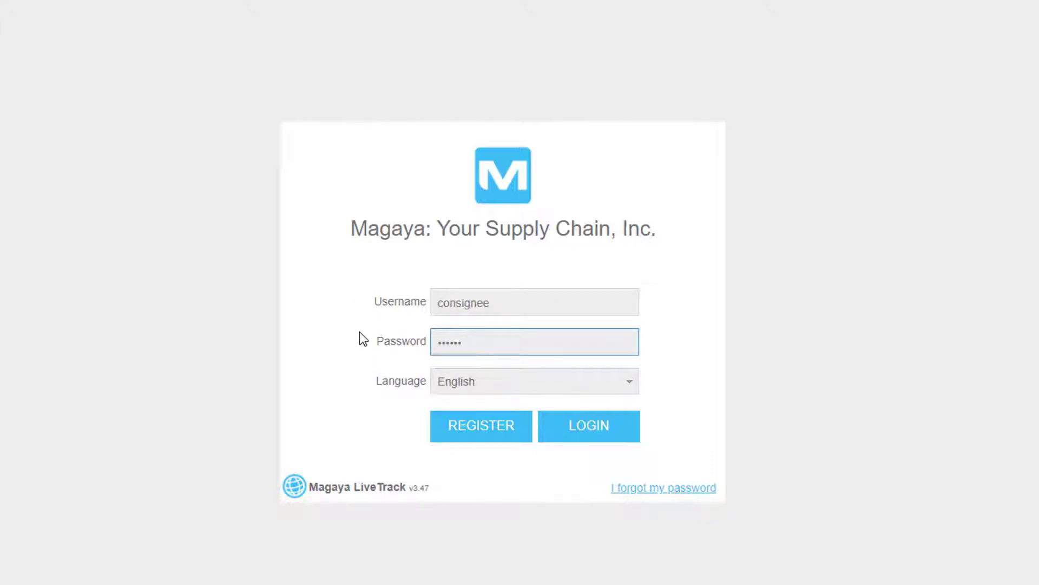
pyautogui.click(638, 385)
pyautogui.click(638, 385)
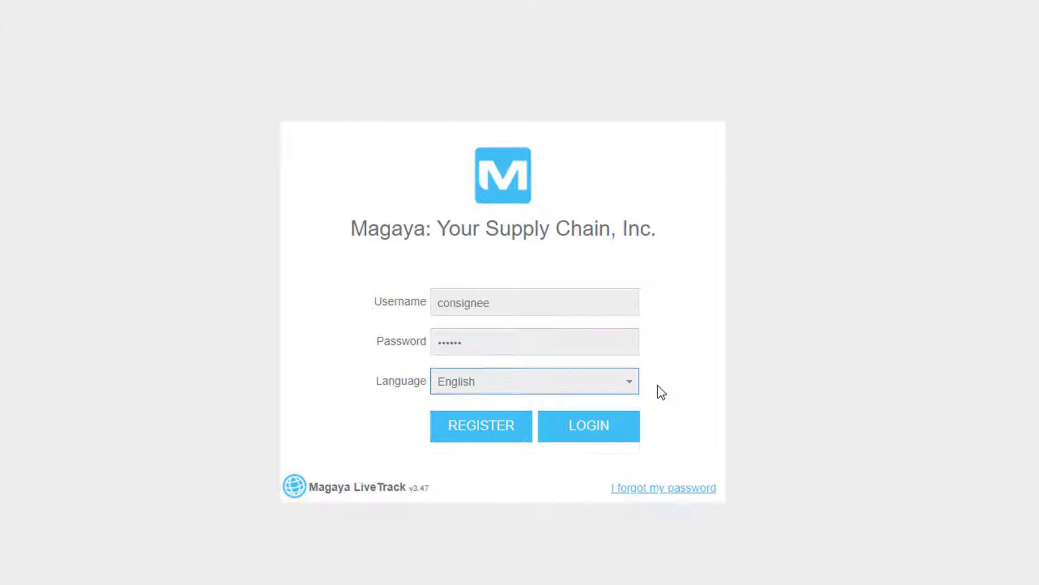
pyautogui.click(637, 431)
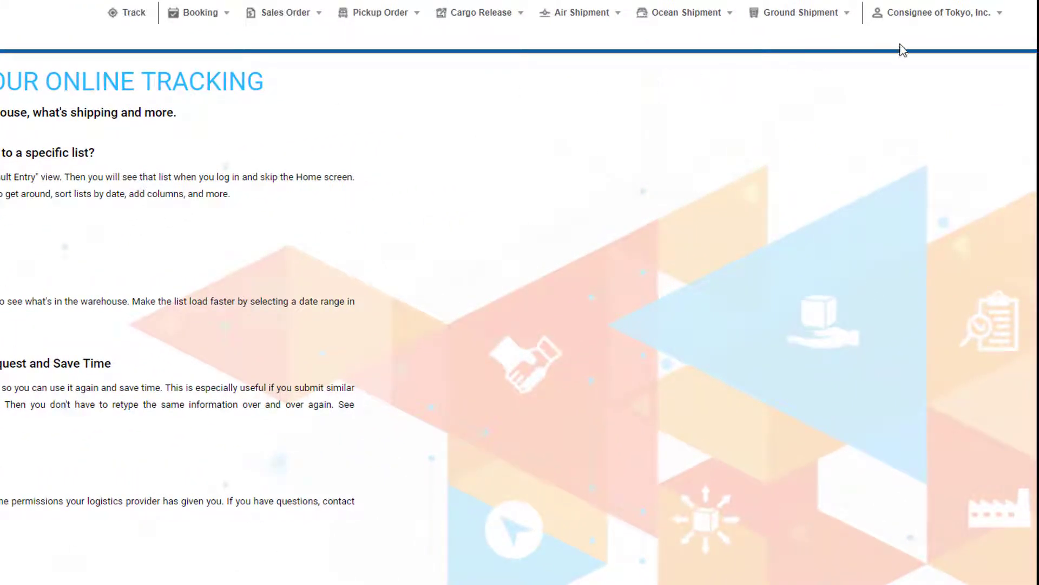
# Step: Open the LiveTrack account settings and examine the available date formats and default entry views
pyautogui.click(998, 24)
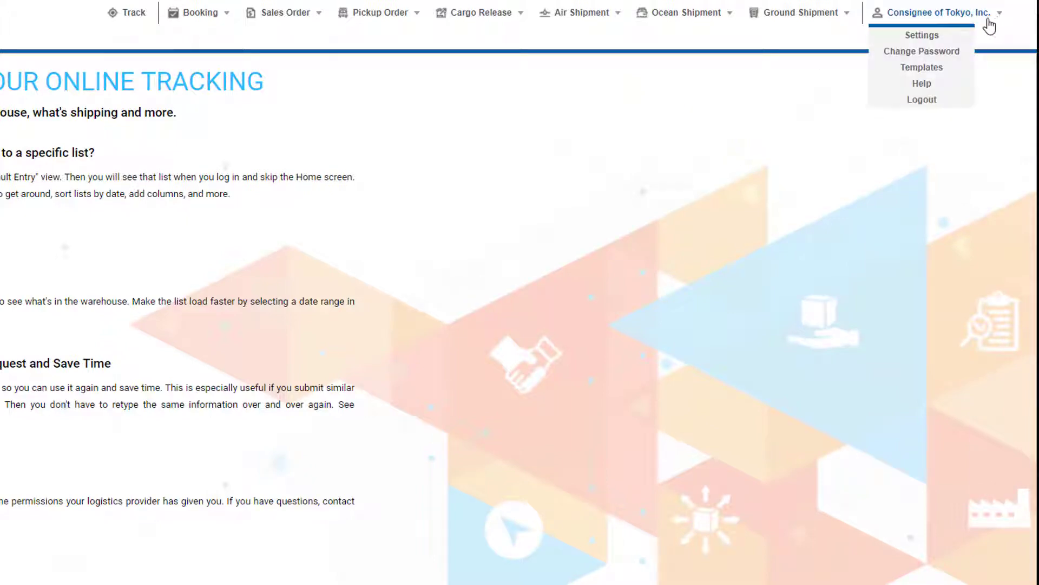
pyautogui.click(971, 28)
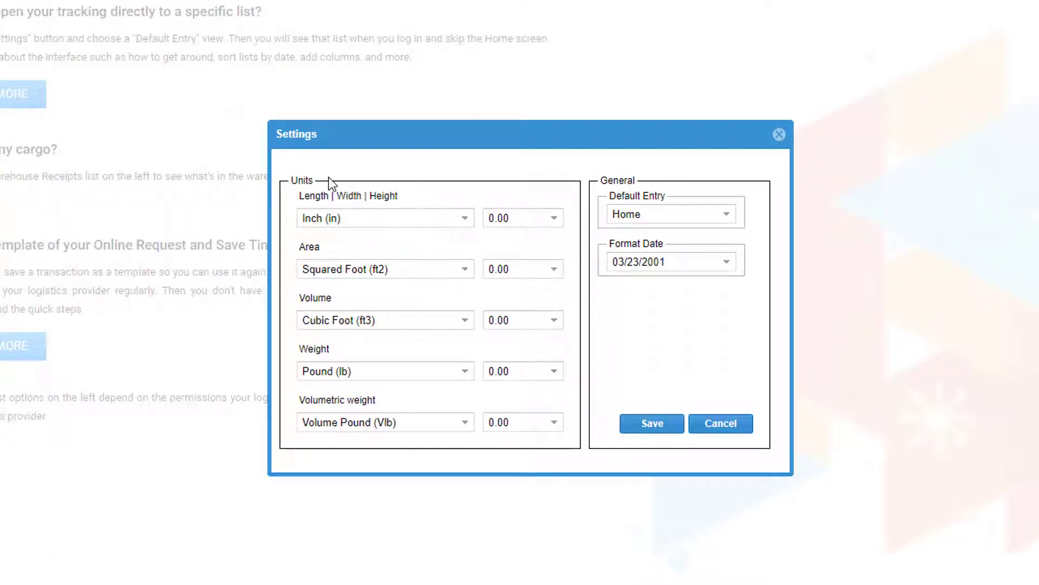
pyautogui.click(735, 263)
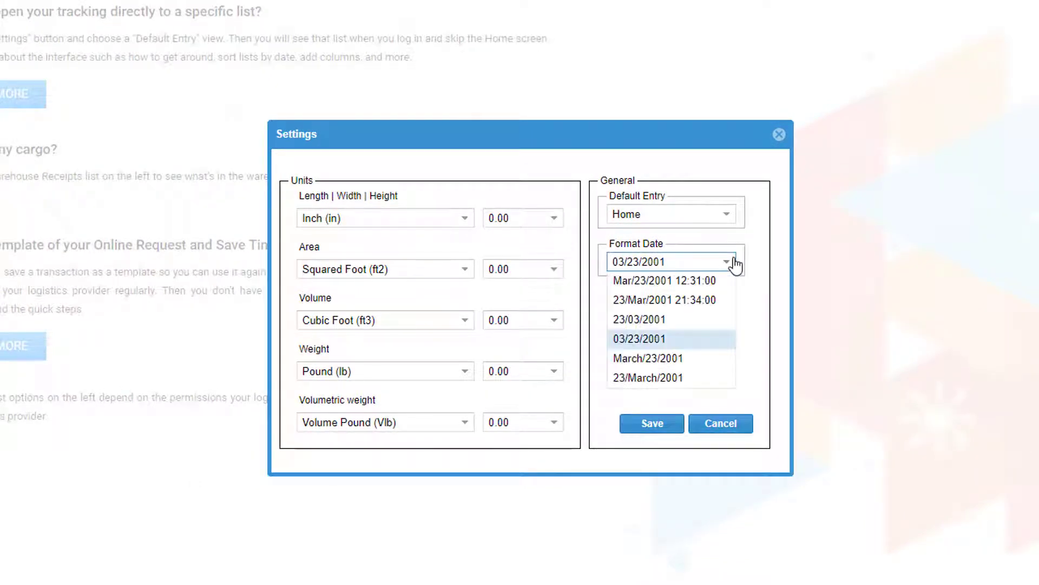
pyautogui.click(736, 262)
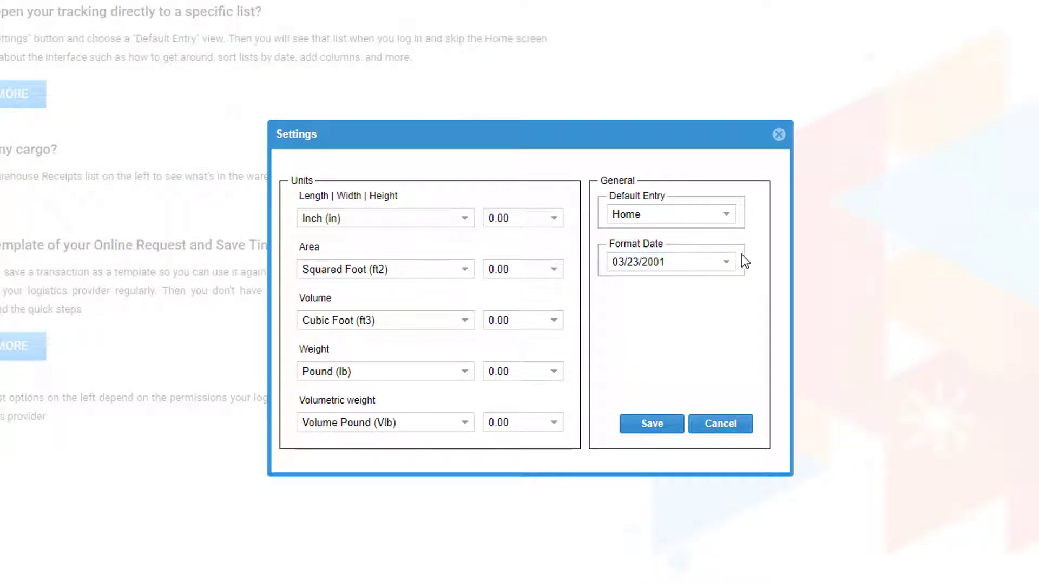
pyautogui.click(735, 216)
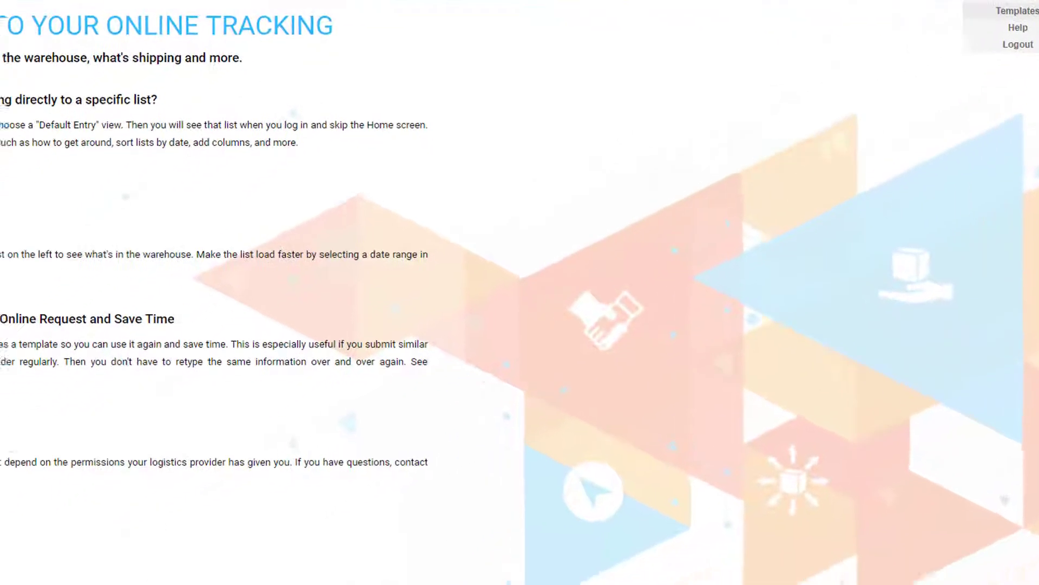
# Step: Open the account's Templates window and look through the transaction types available for templates
pyautogui.click(954, 76)
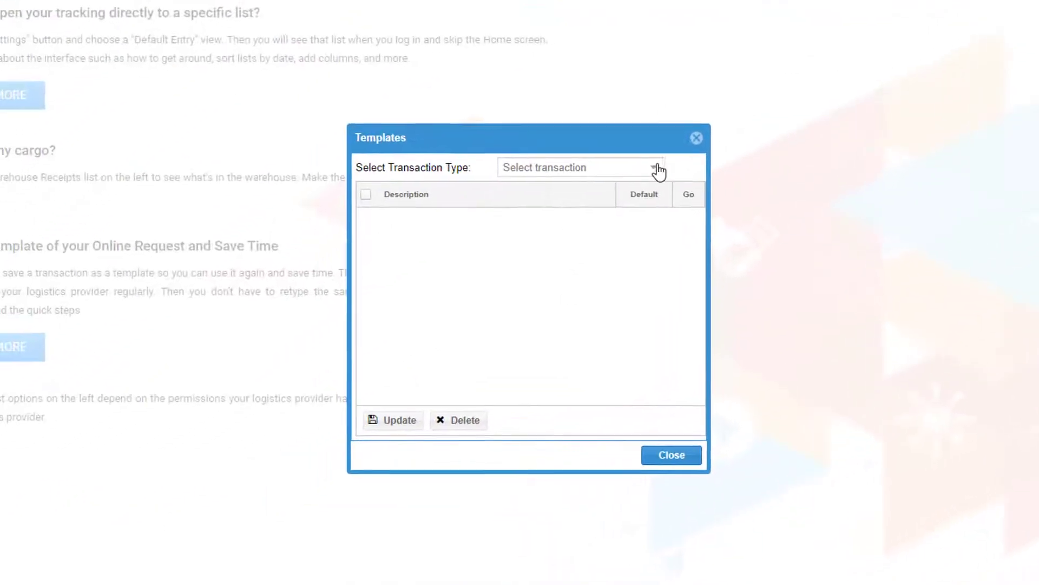
pyautogui.click(658, 167)
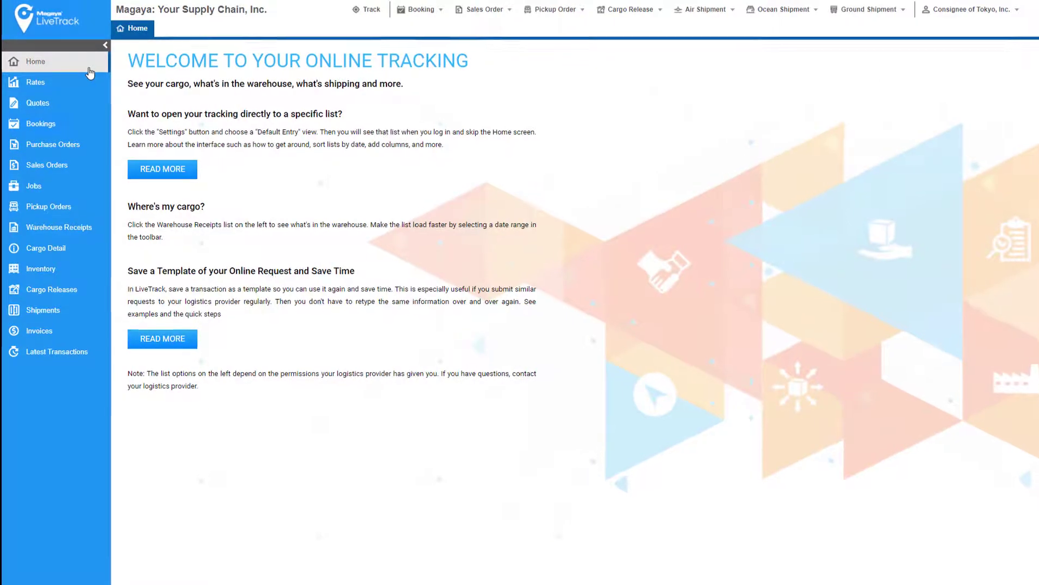
# Step: Open the Purchase Orders list and examine its date ranges, filter types and available actions
pyautogui.click(53, 143)
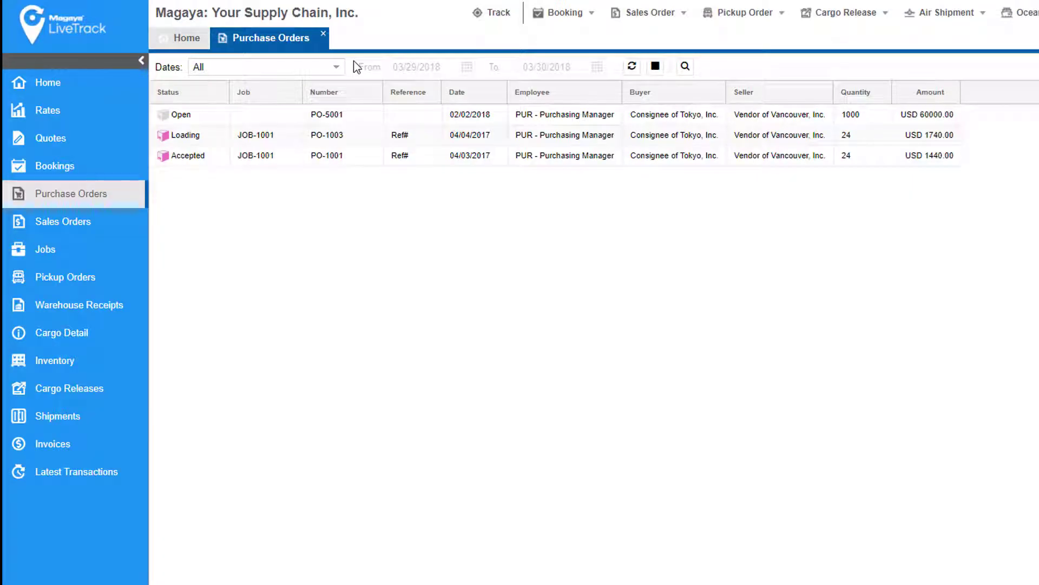
pyautogui.click(336, 67)
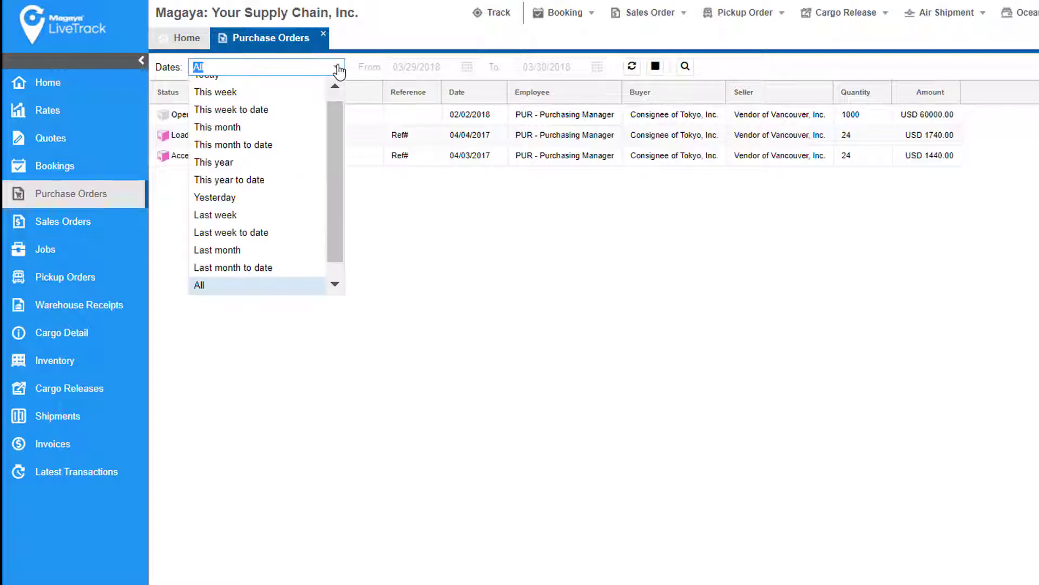
pyautogui.click(254, 562)
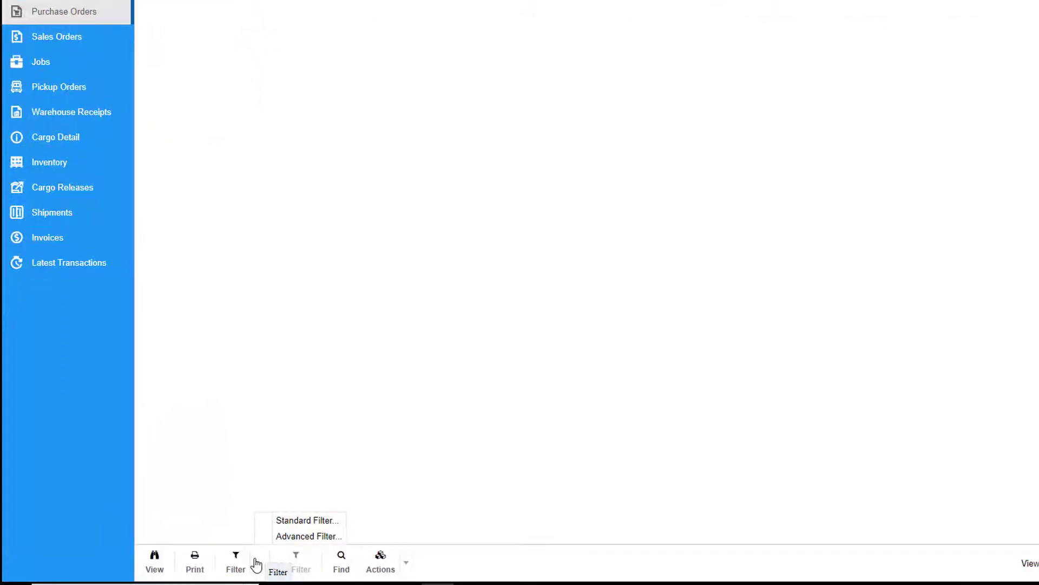
pyautogui.click(307, 520)
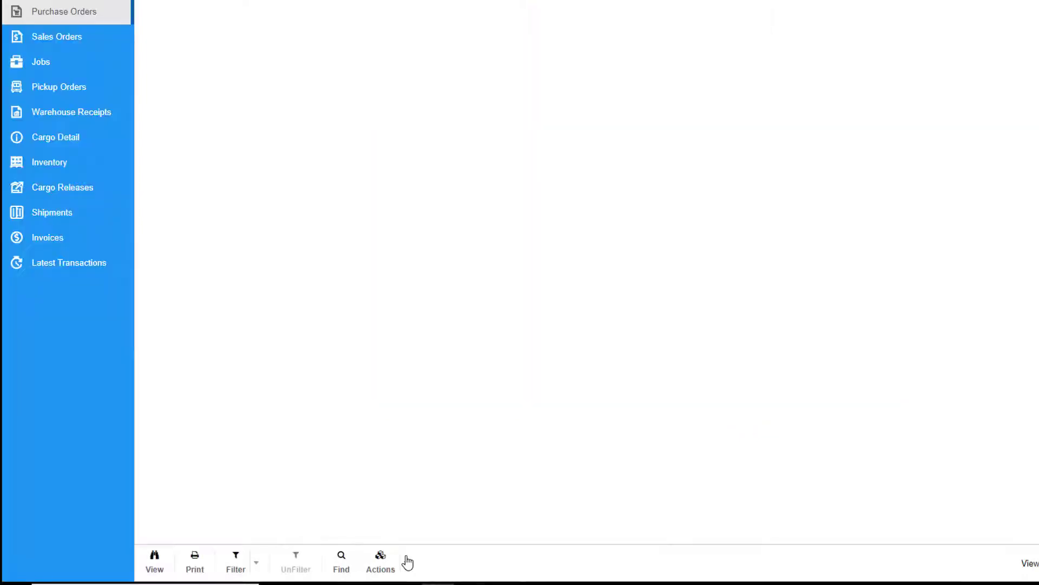
pyautogui.click(407, 561)
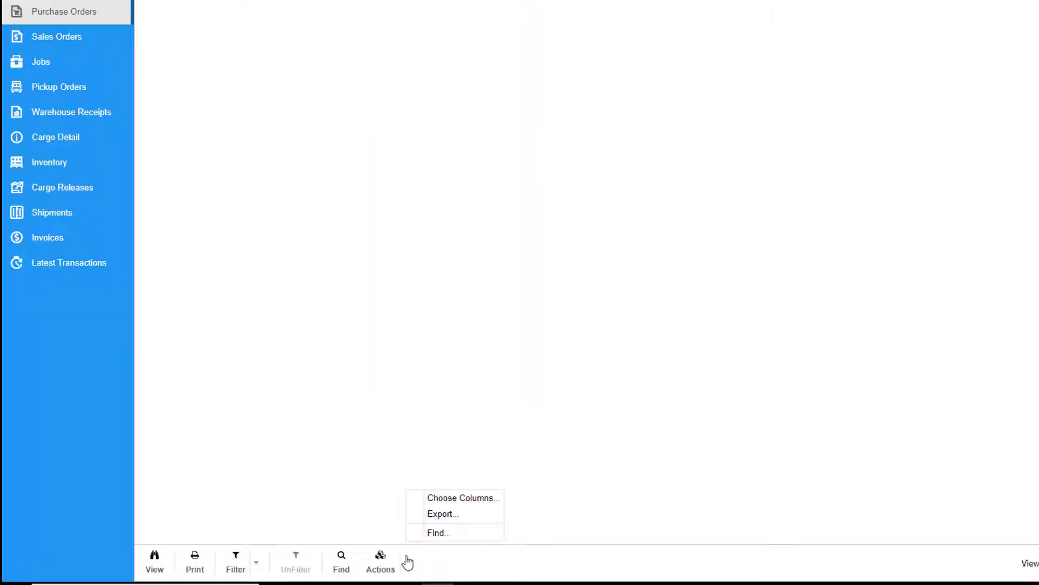
# Step: Examine the Purchase Orders list's column chooser, view settings and export option, and view the details of purchase order PO-1001
pyautogui.click(417, 504)
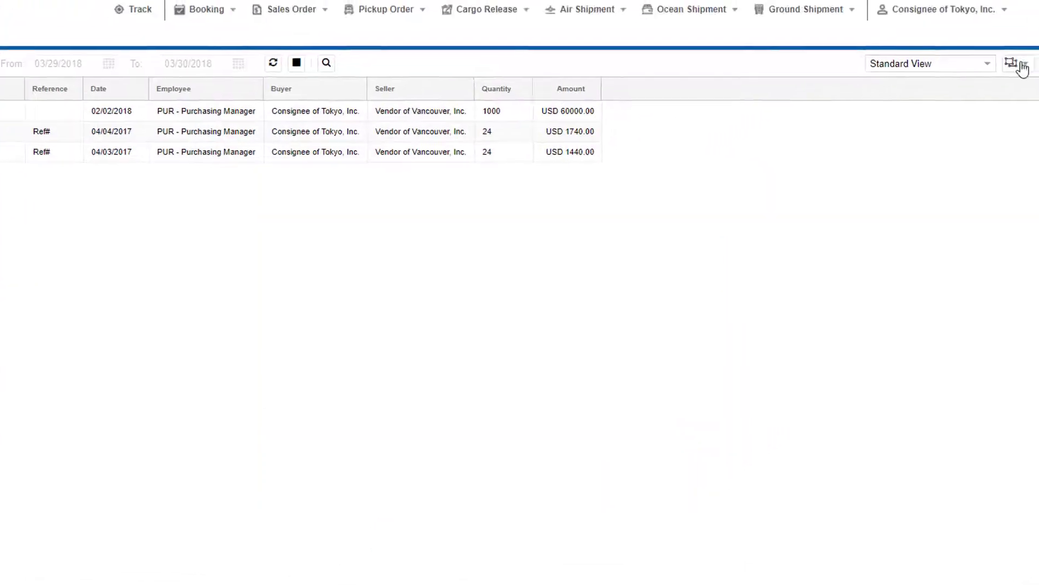
pyautogui.click(1017, 67)
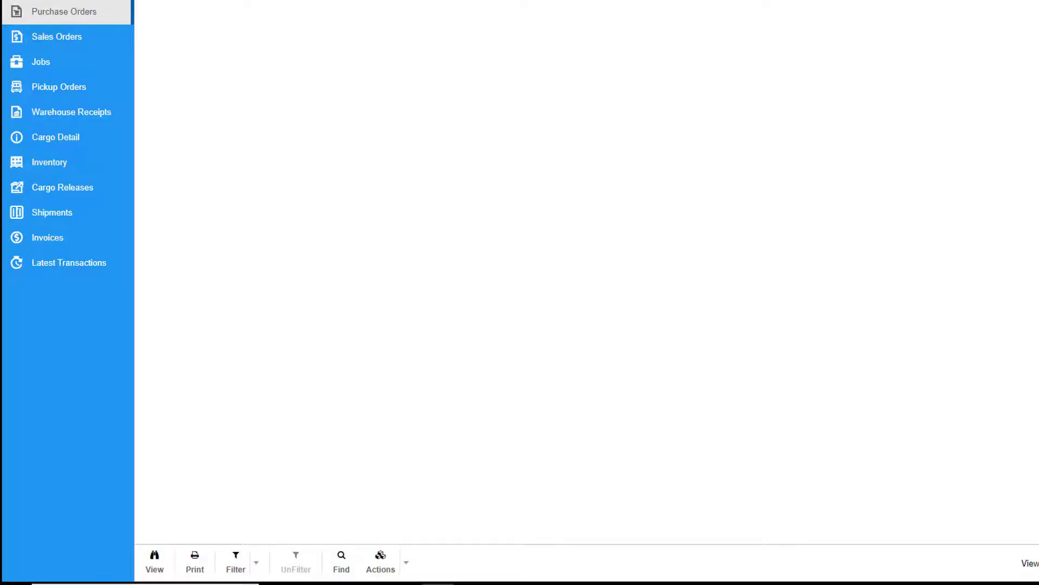
pyautogui.click(407, 562)
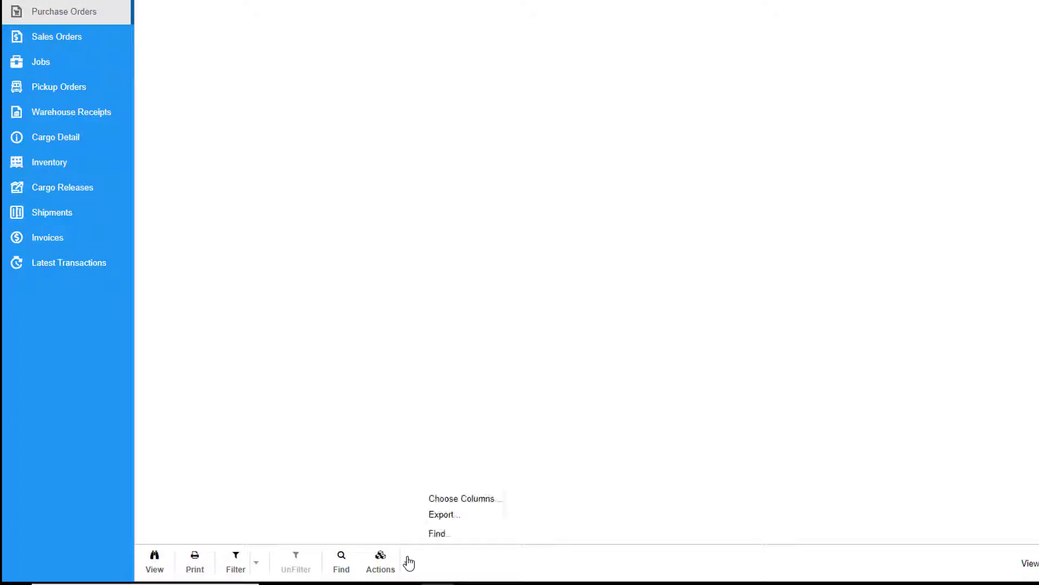
pyautogui.click(418, 516)
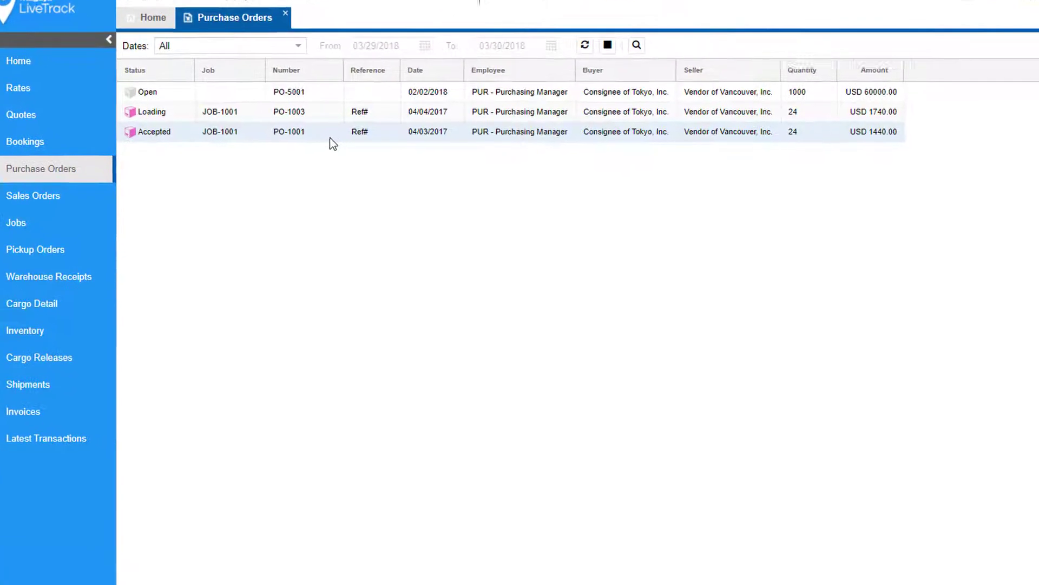
pyautogui.doubleClick(369, 161)
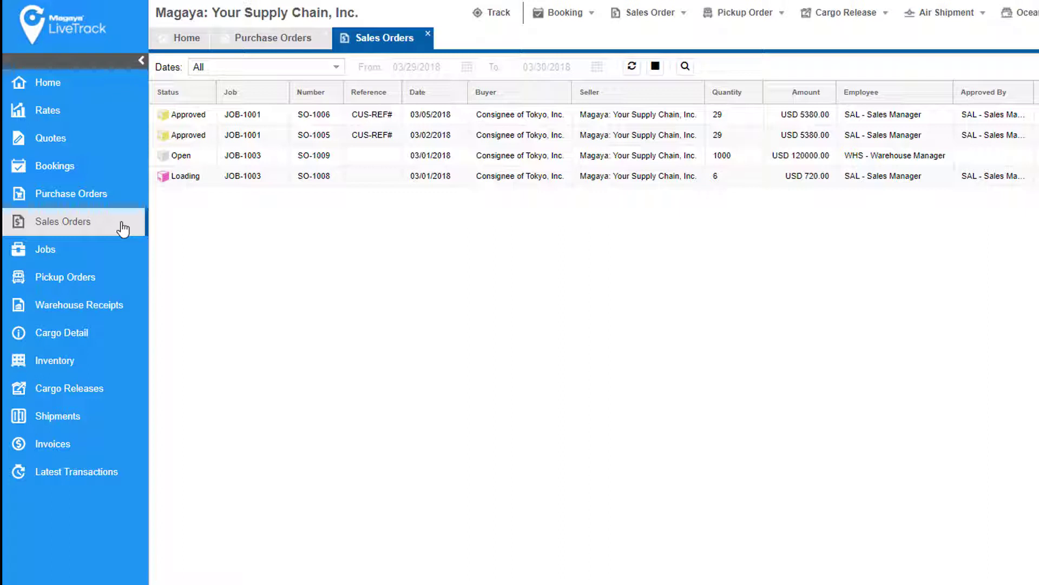
# Step: Examine the actions available for sales order SO-1009 in the Sales Orders list, including Approve, and view the order's details
pyautogui.click(274, 163)
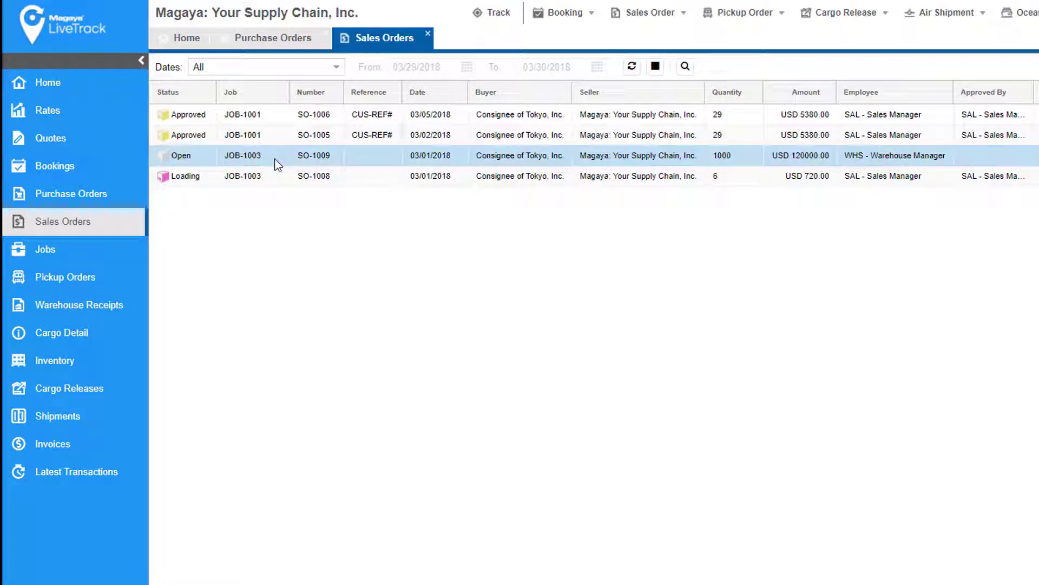
pyautogui.rightClick(278, 164)
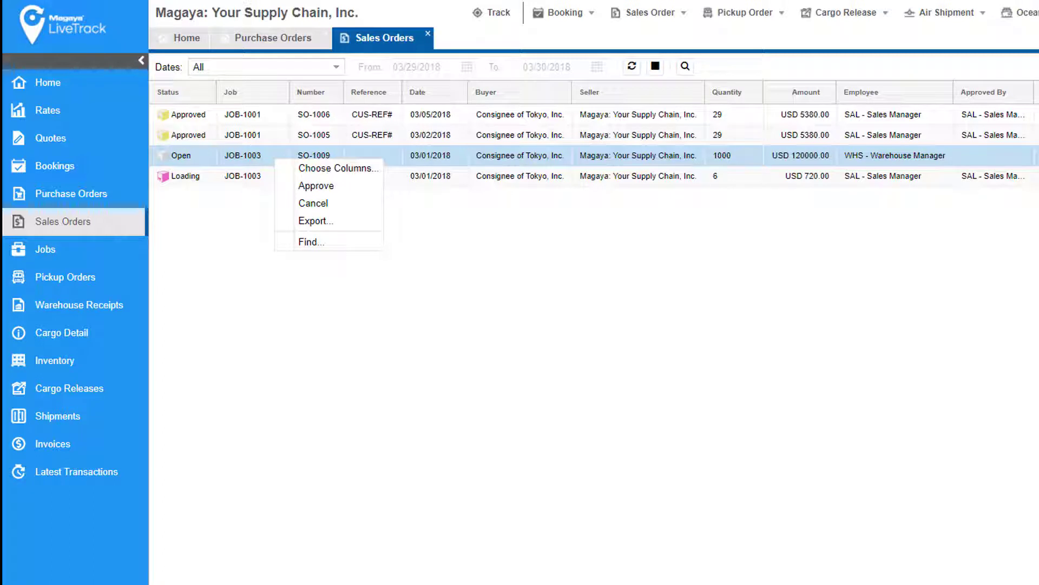
pyautogui.click(292, 187)
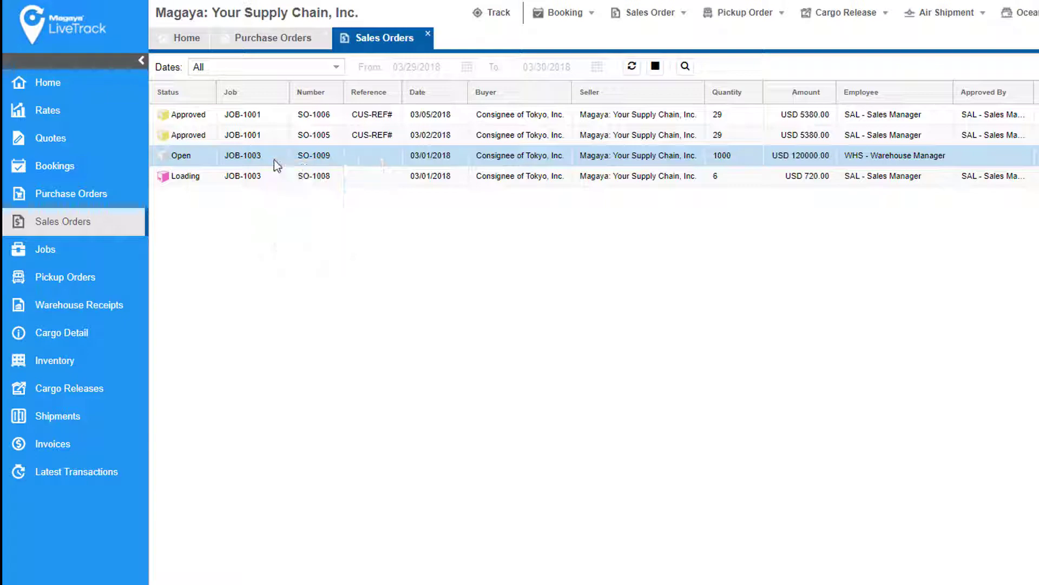
pyautogui.doubleClick(275, 161)
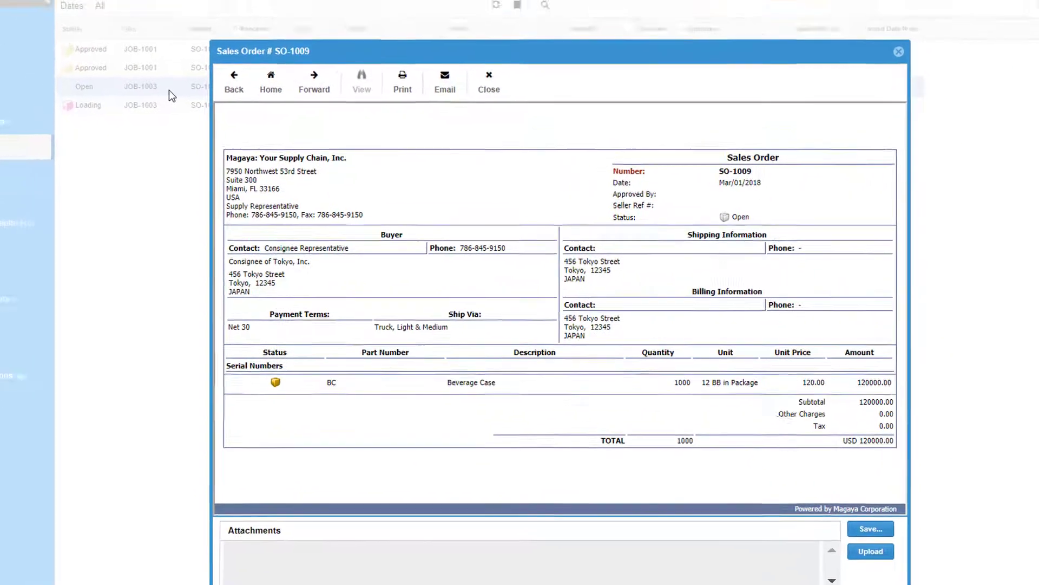
pyautogui.press('Escape')
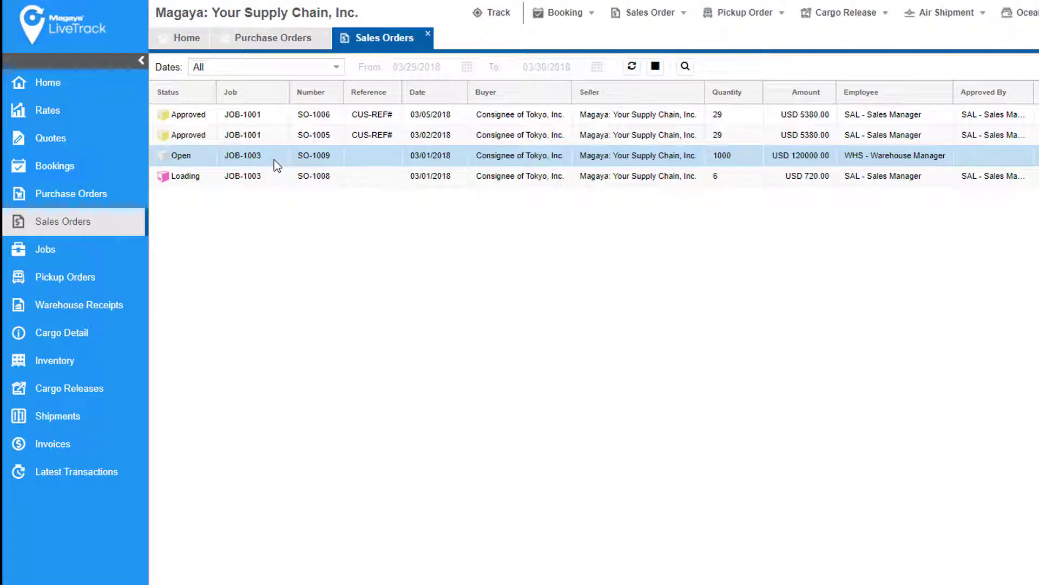
# Step: Start a new sales order, keeping the prefilled buyer and shipping contact information, and continue to the Commodities stage
pyautogui.click(684, 21)
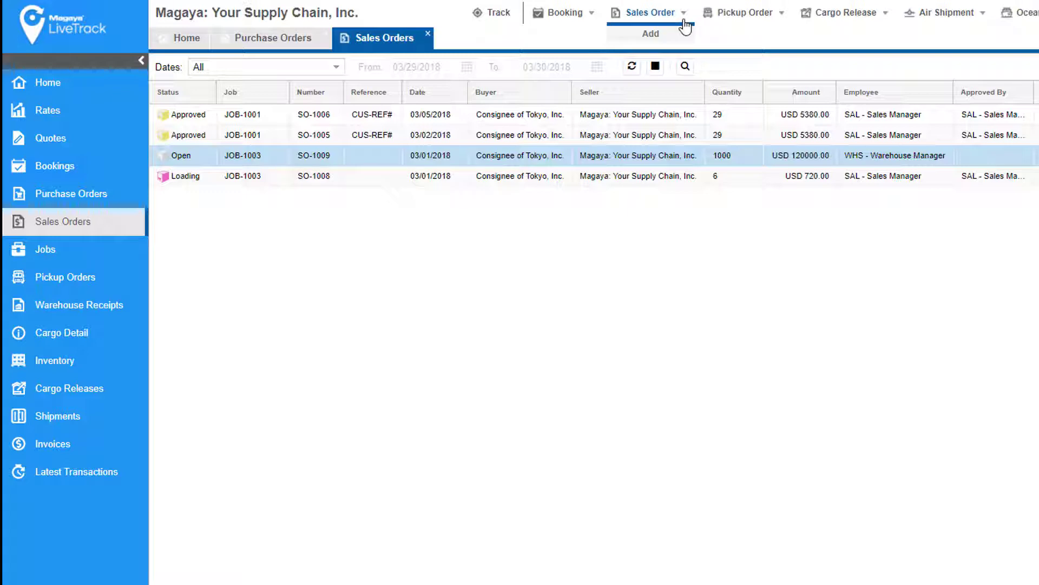
pyautogui.click(675, 33)
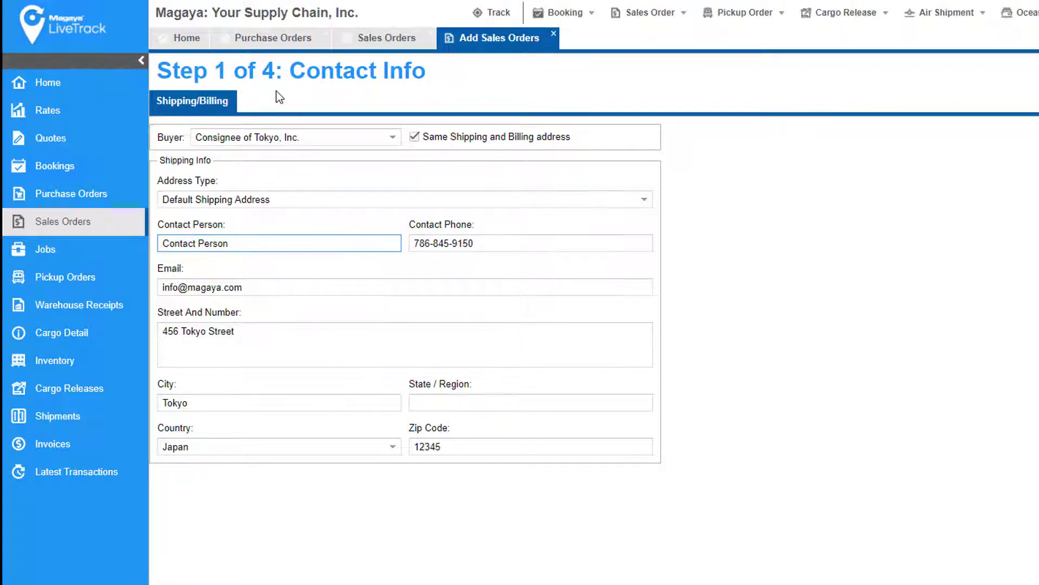
pyautogui.scroll(-5, 286, 578)
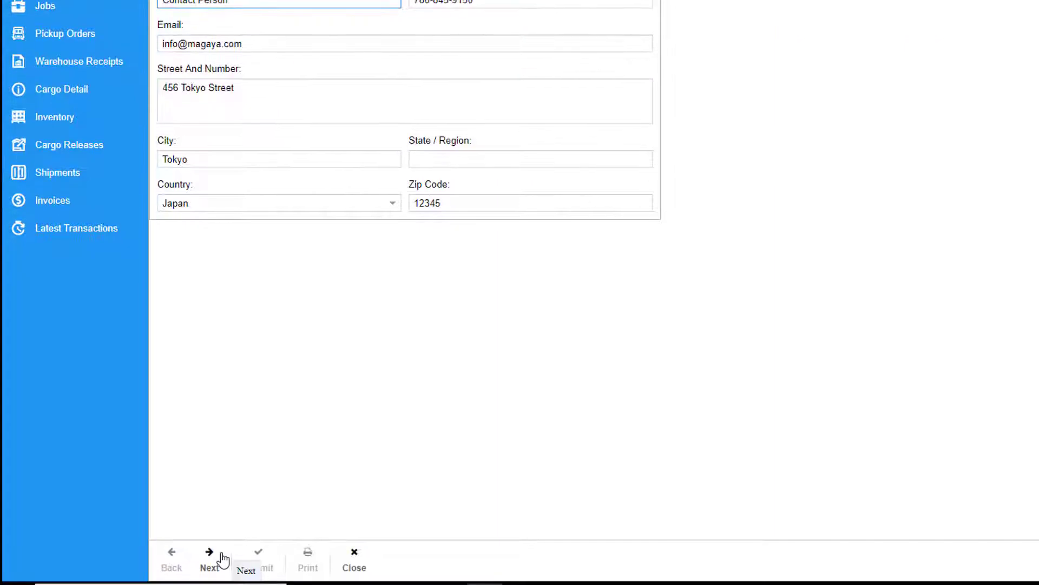
pyautogui.click(222, 557)
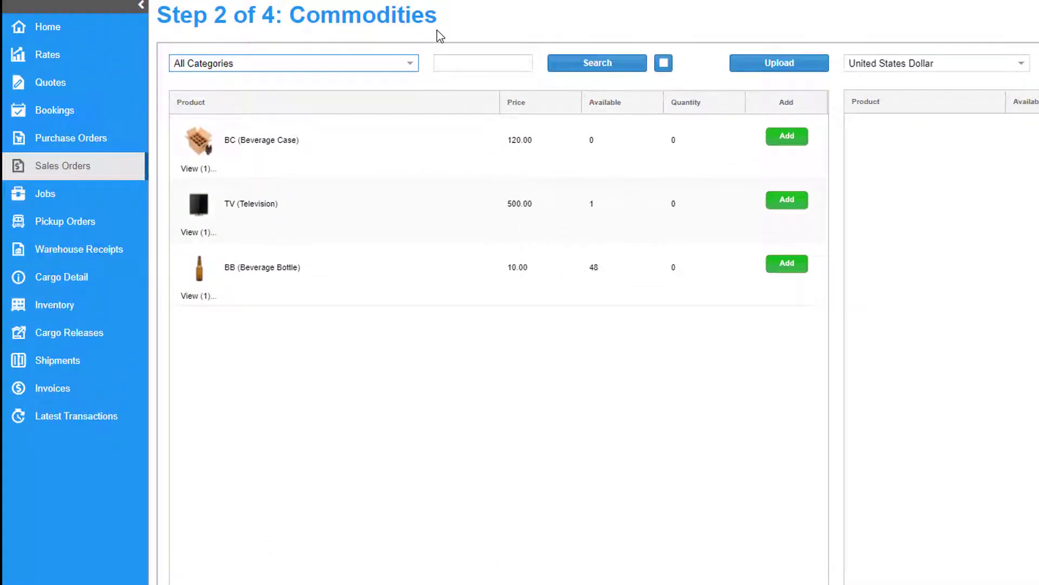
# Step: Try looking up BC in the product search and clear the search text
pyautogui.click(460, 63)
pyautogui.write('BC')
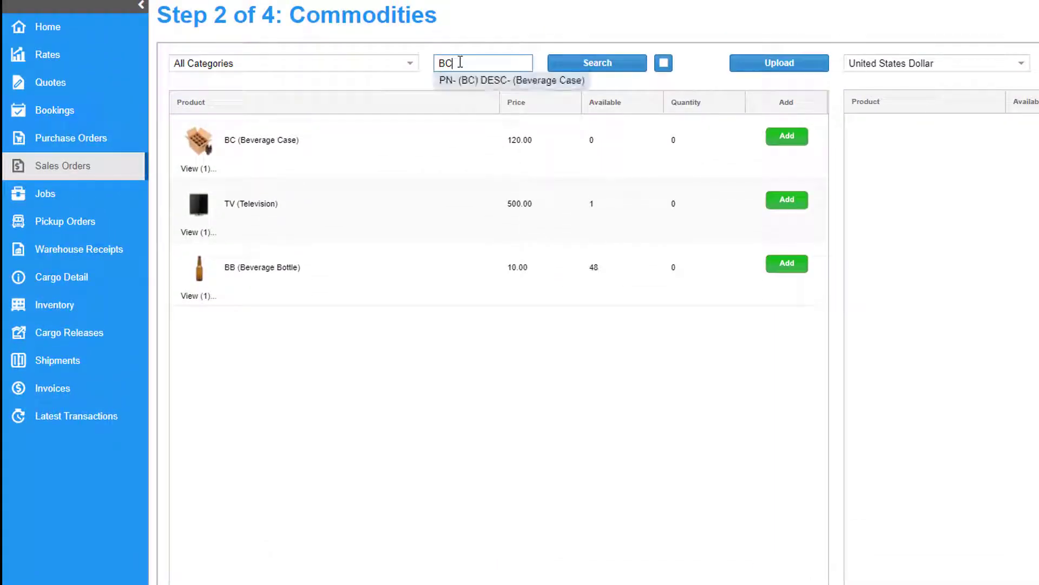
pyautogui.press('BackSpace')
pyautogui.press('BackSpace')
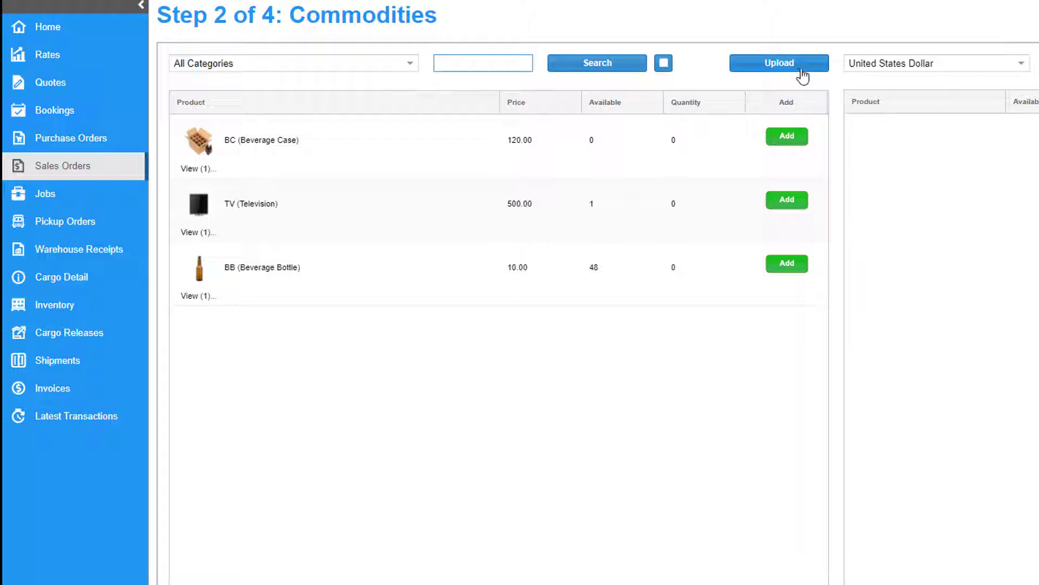
# Step: Add BC (Beverage Case) to the sales order with quantity 1 and continue to the Shipping Info stage
pyautogui.click(673, 145)
pyautogui.write('1')
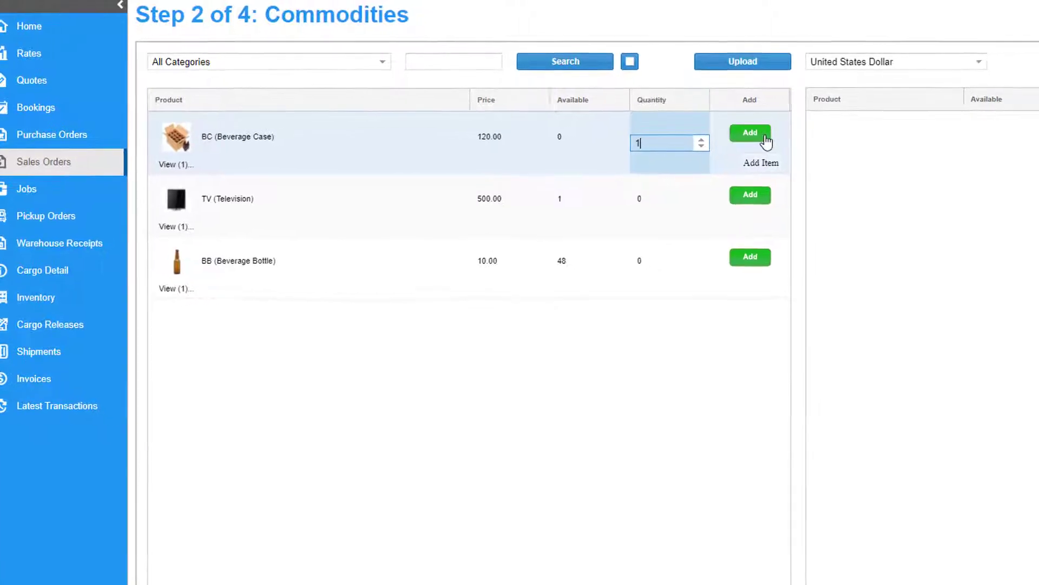
pyautogui.click(764, 140)
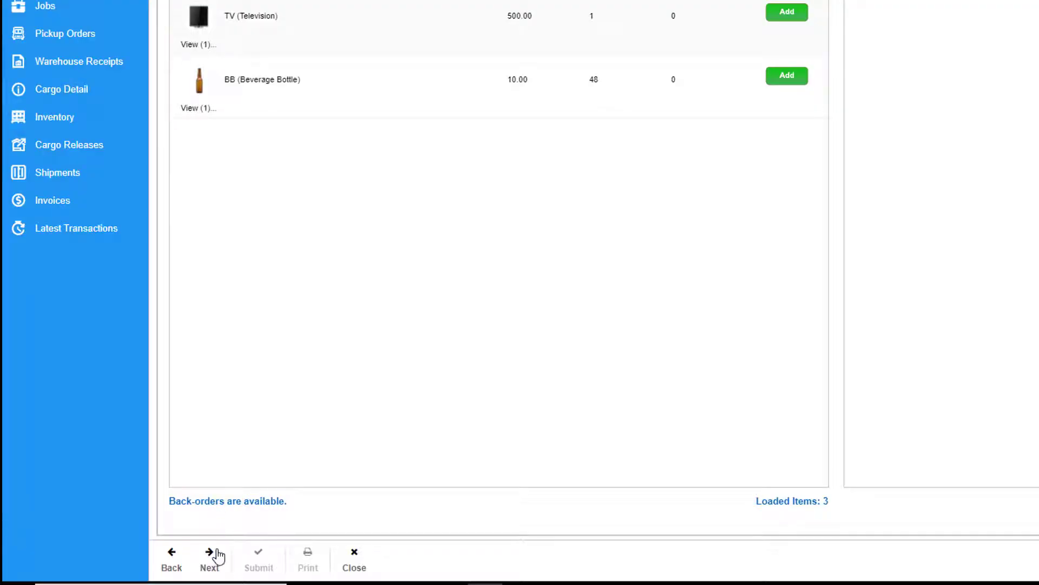
pyautogui.click(210, 557)
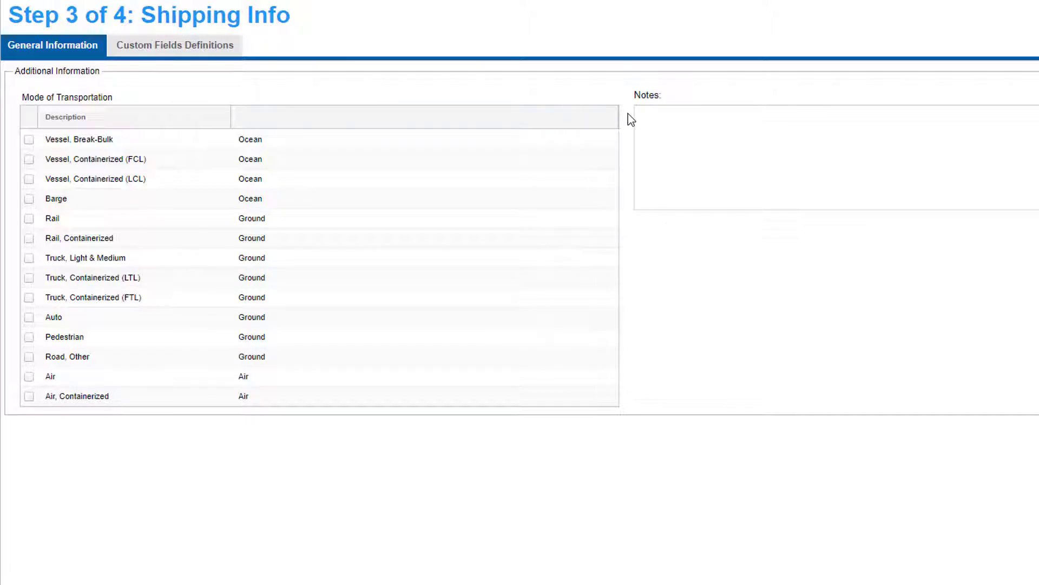
# Step: Examine the order's custom fields in the Products and Other categories, along with the Sales Order custom field definitions in Magaya
pyautogui.click(209, 54)
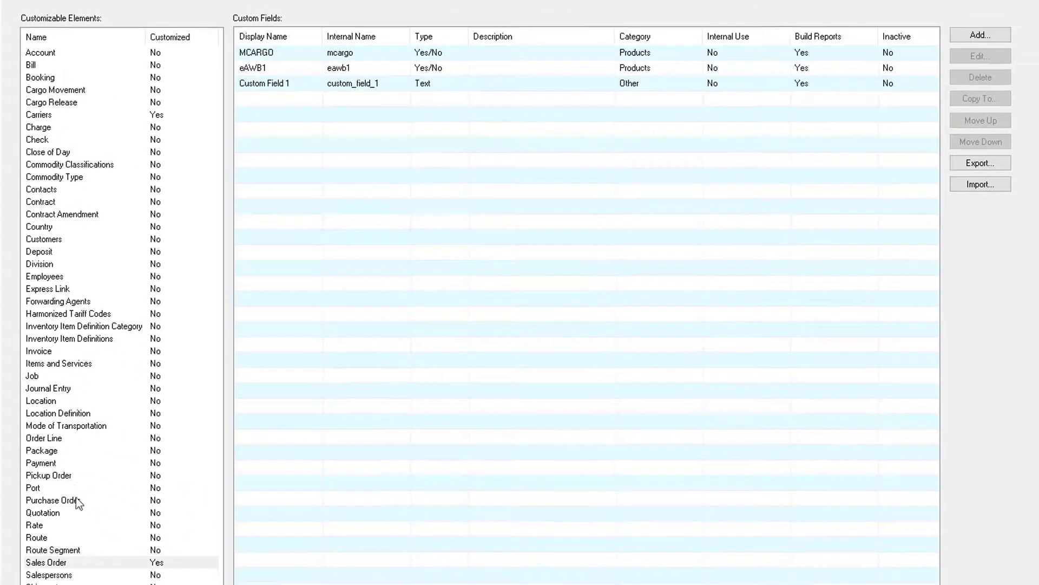
pyautogui.click(90, 562)
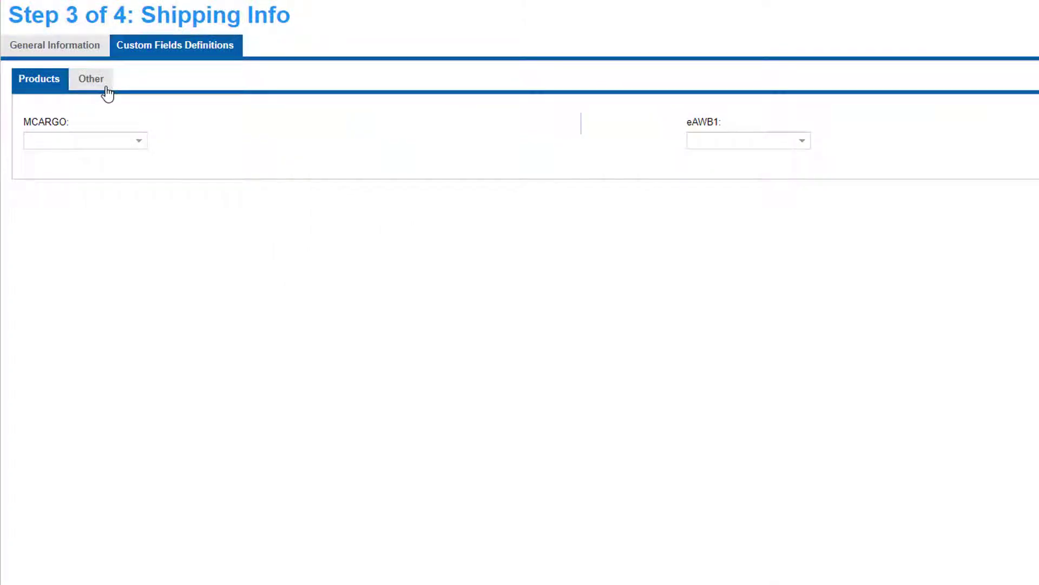
pyautogui.click(108, 93)
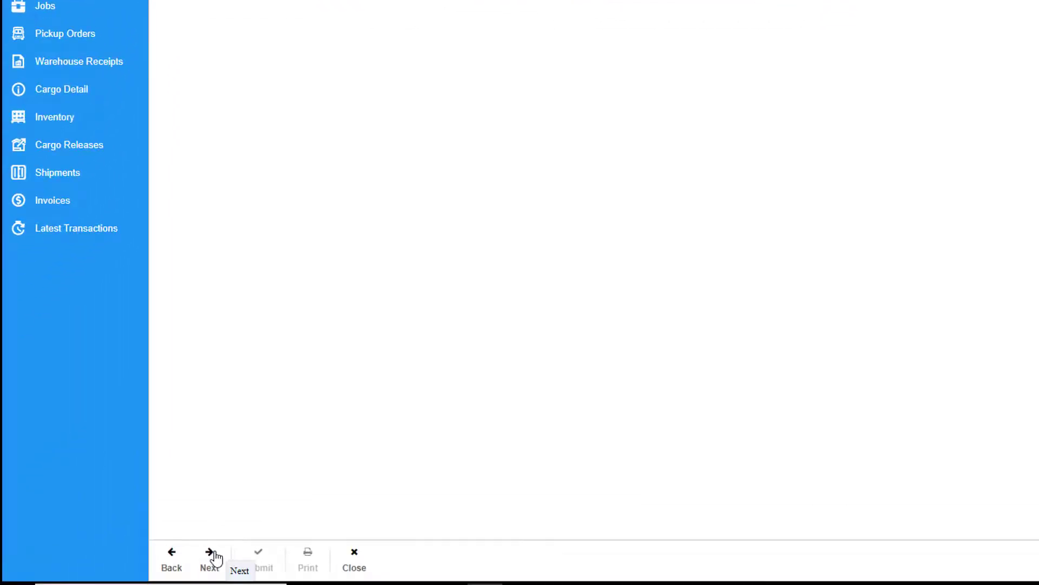
# Step: Submit the new sales order, finish the entry, and open the order from the refreshed Sales Orders list
pyautogui.click(213, 555)
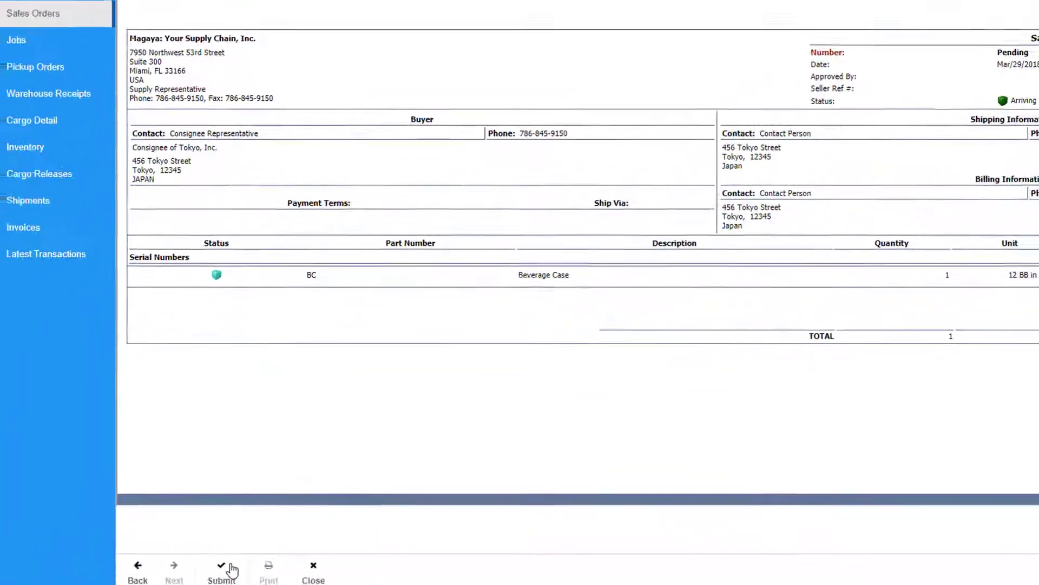
pyautogui.click(269, 556)
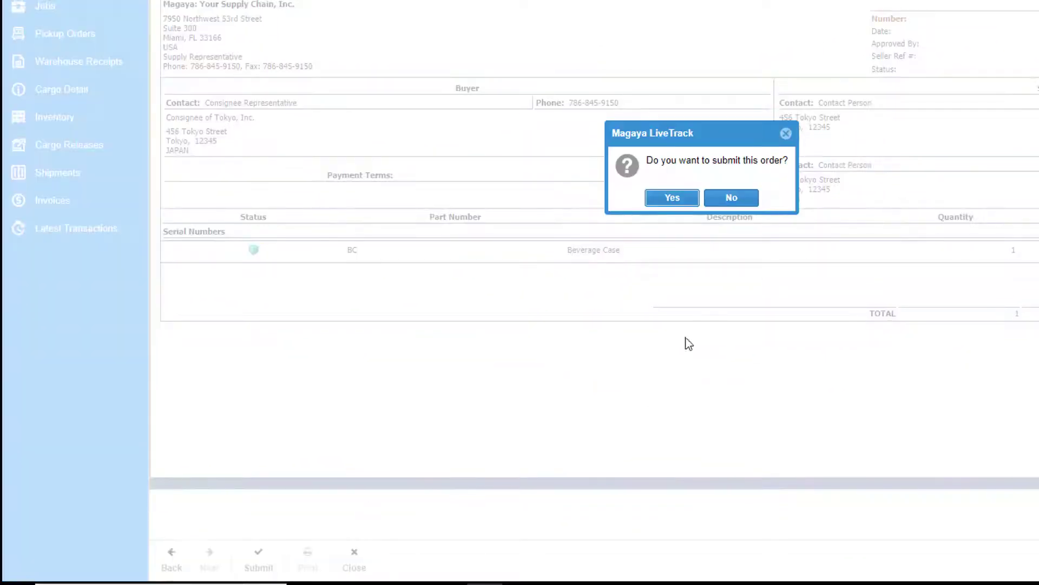
pyautogui.click(671, 198)
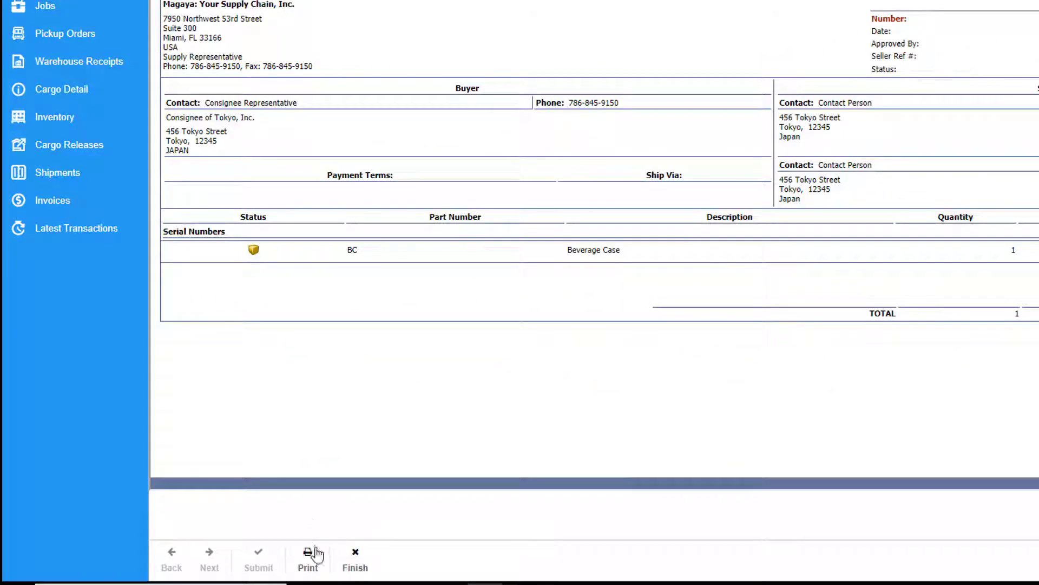
pyautogui.click(357, 557)
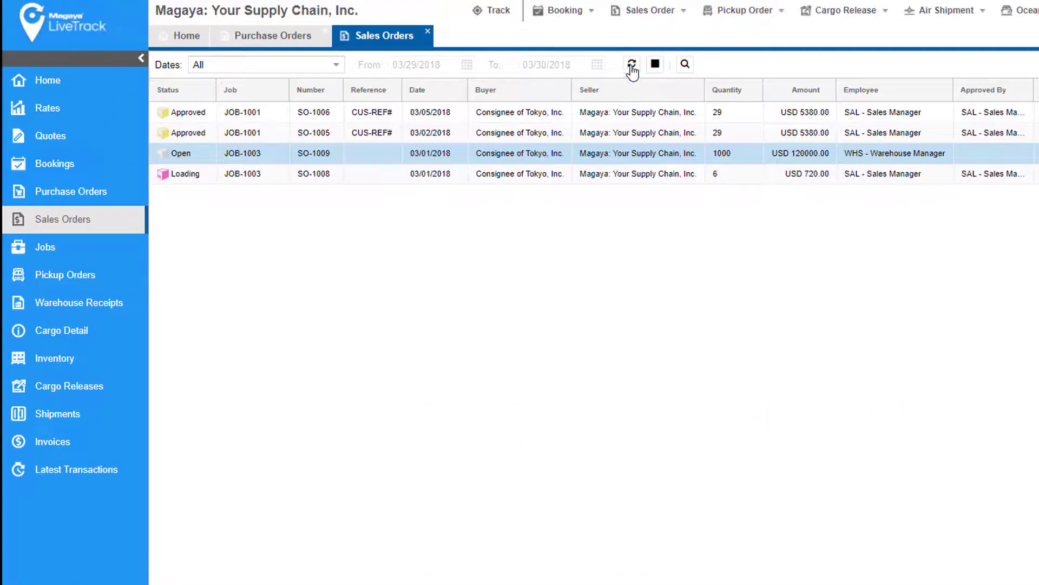
pyautogui.click(632, 65)
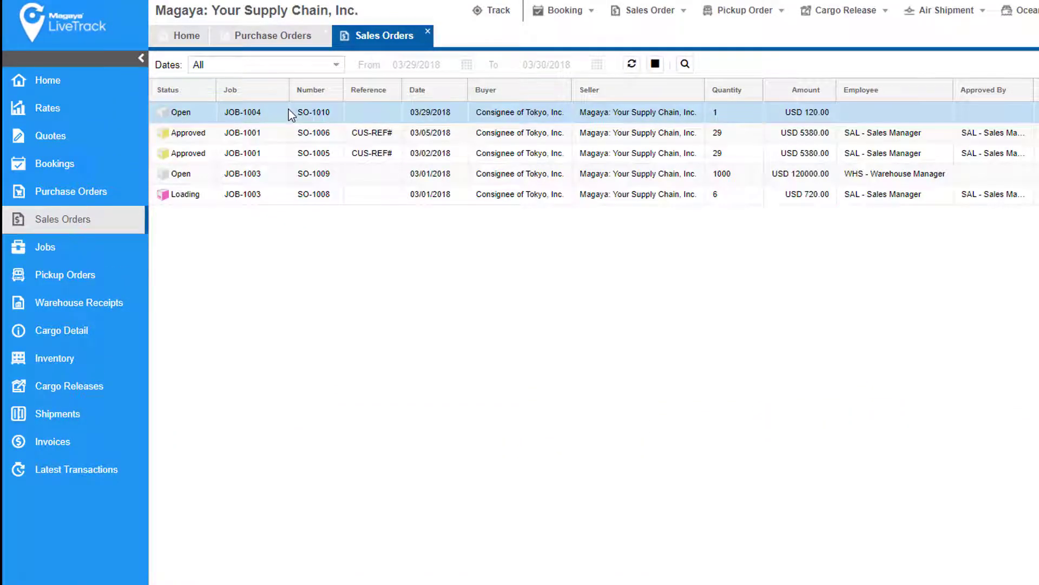
pyautogui.doubleClick(288, 111)
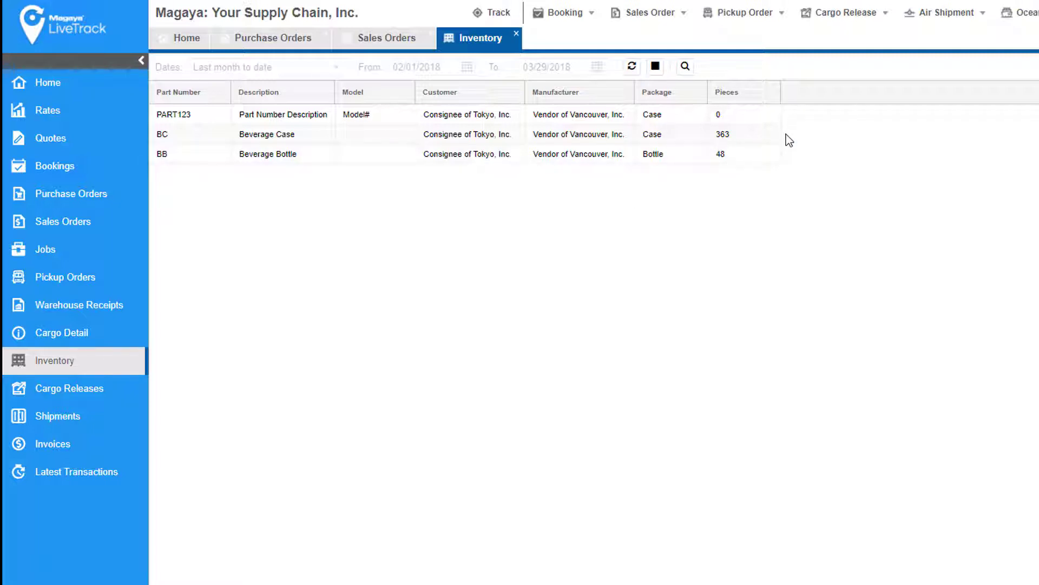
# Step: View the details of the BC Beverage Case item in the Inventory list
pyautogui.click(216, 132)
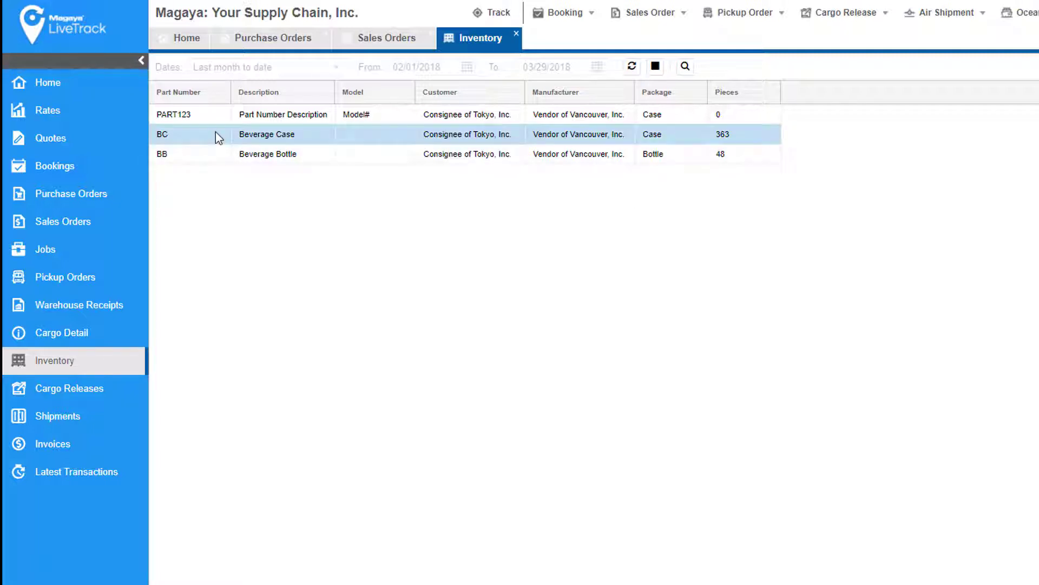
pyautogui.doubleClick(216, 131)
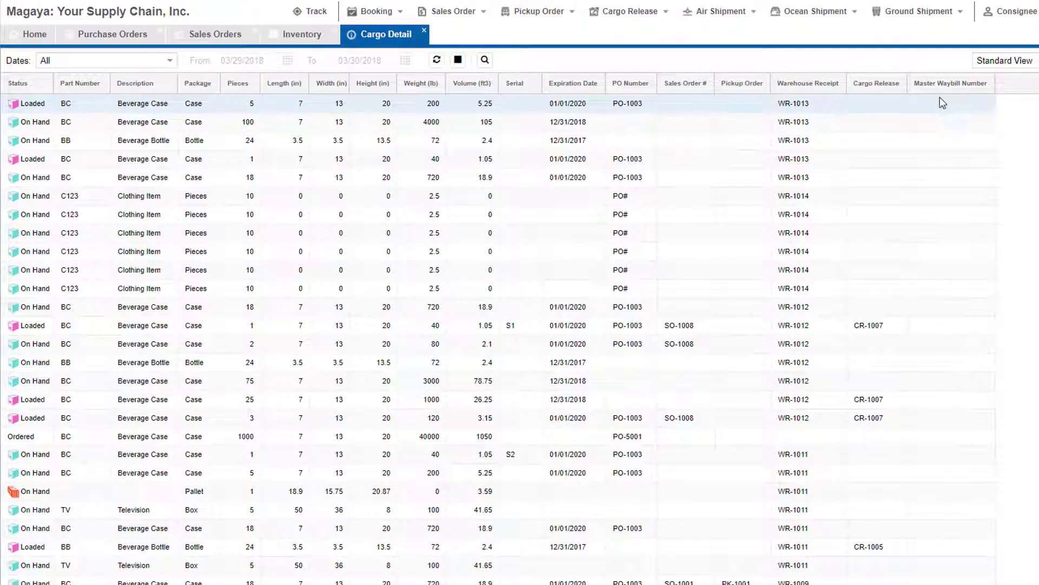
# Step: View the Cargo Detail record of the Beverage Case with serial number S1, and bring up the list's export option
pyautogui.doubleClick(87, 331)
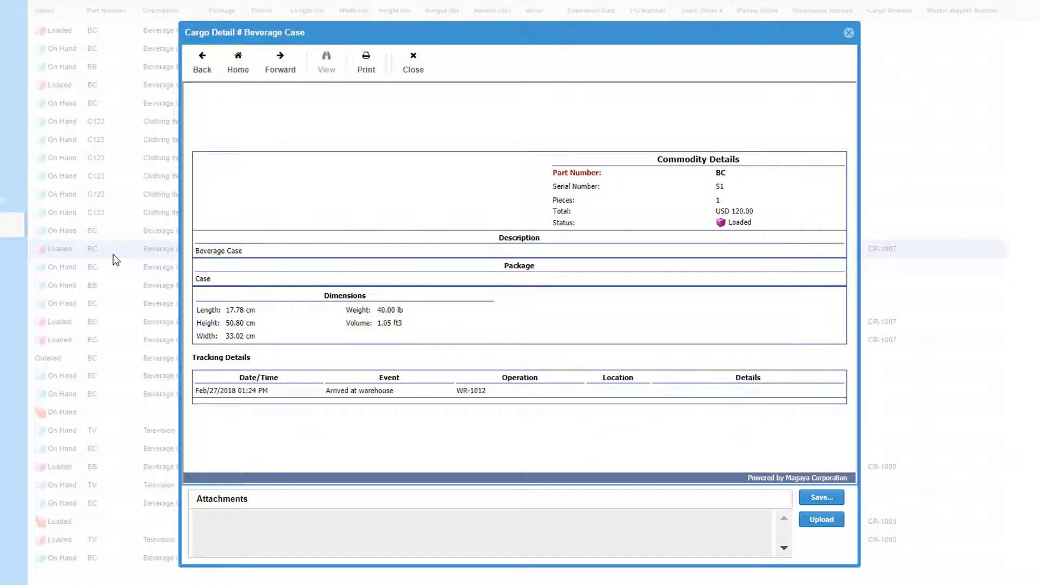
pyautogui.press('Escape')
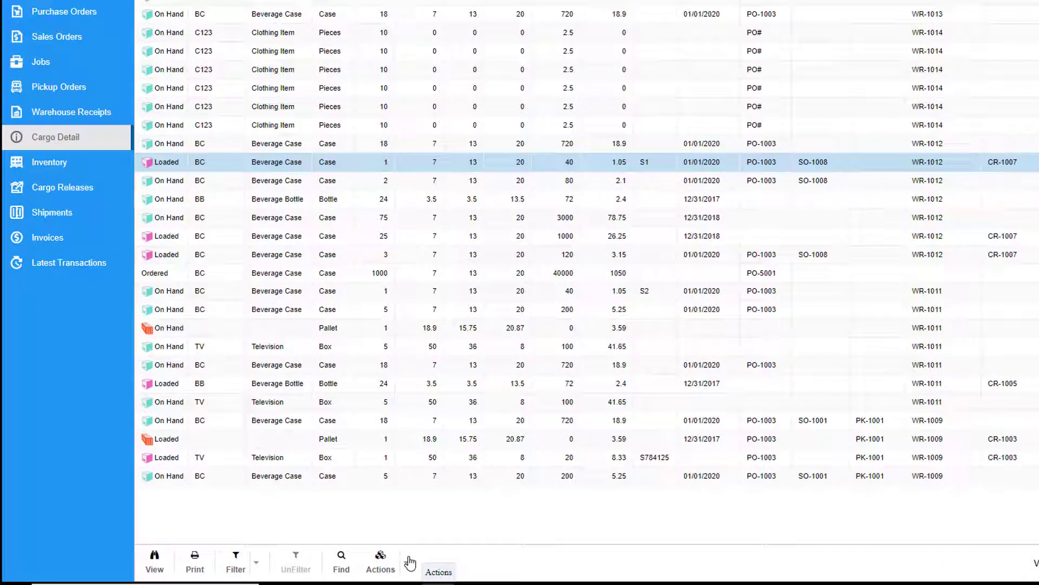
pyautogui.click(409, 563)
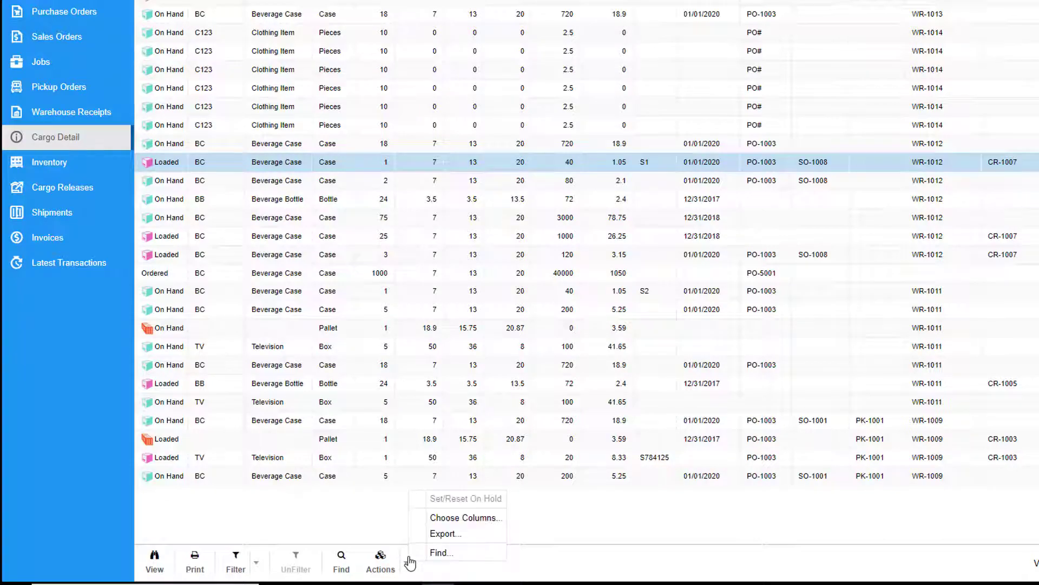
pyautogui.click(415, 536)
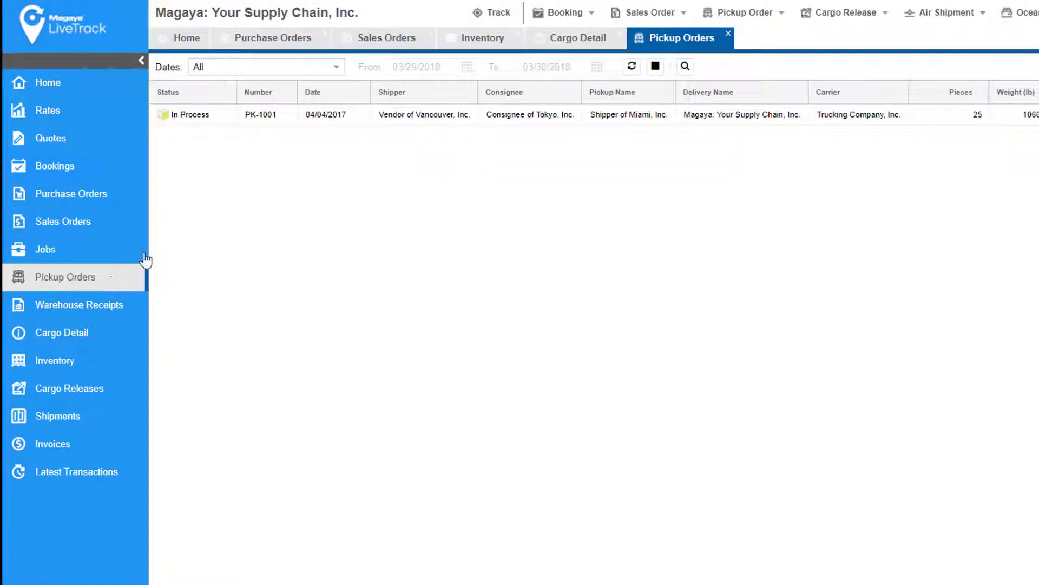
# Step: View the details of pickup order PK-1001 in the Pickup Orders list
pyautogui.doubleClick(226, 119)
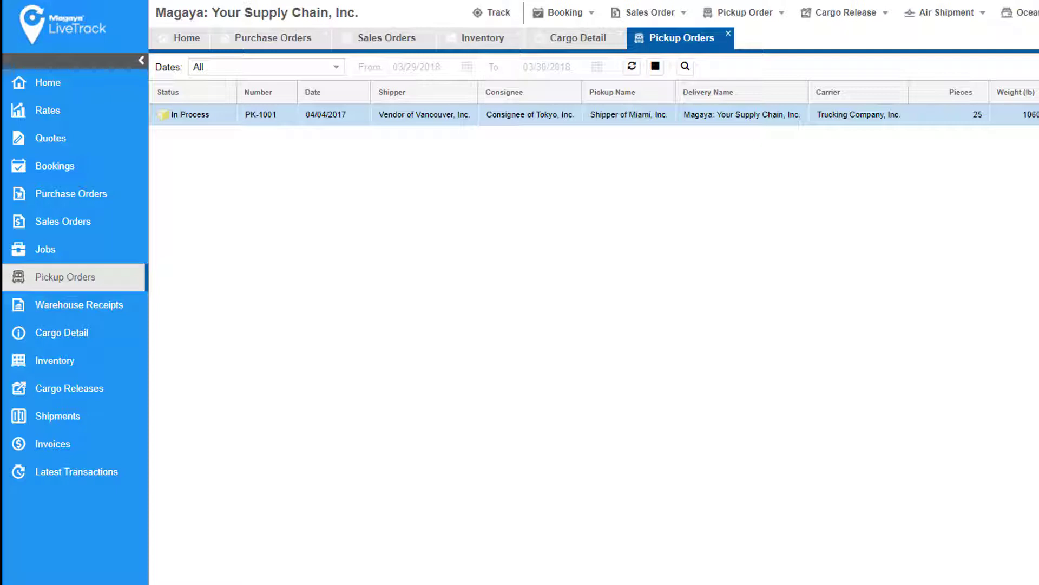
# Step: Start a new pickup order and add 10 pieces of part number BC (Beverage Case) as loose cargo
pyautogui.moveTo(771, 19)
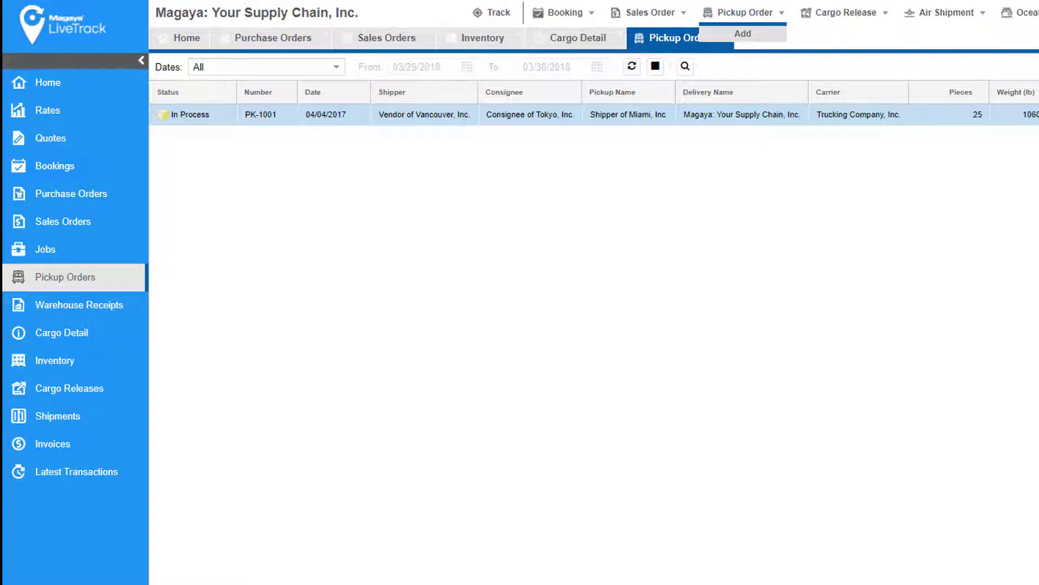
pyautogui.click(743, 34)
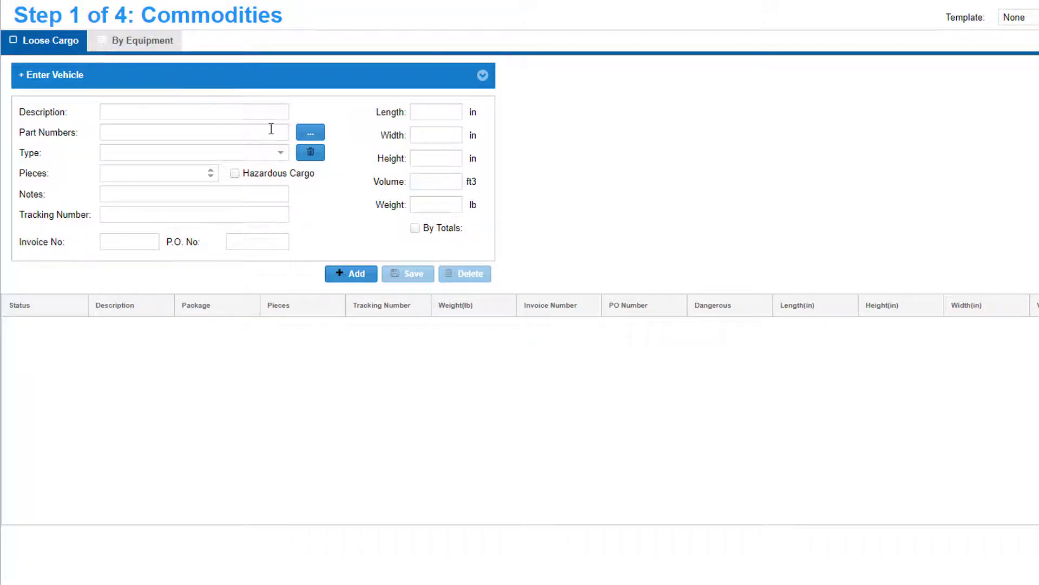
pyautogui.click(311, 133)
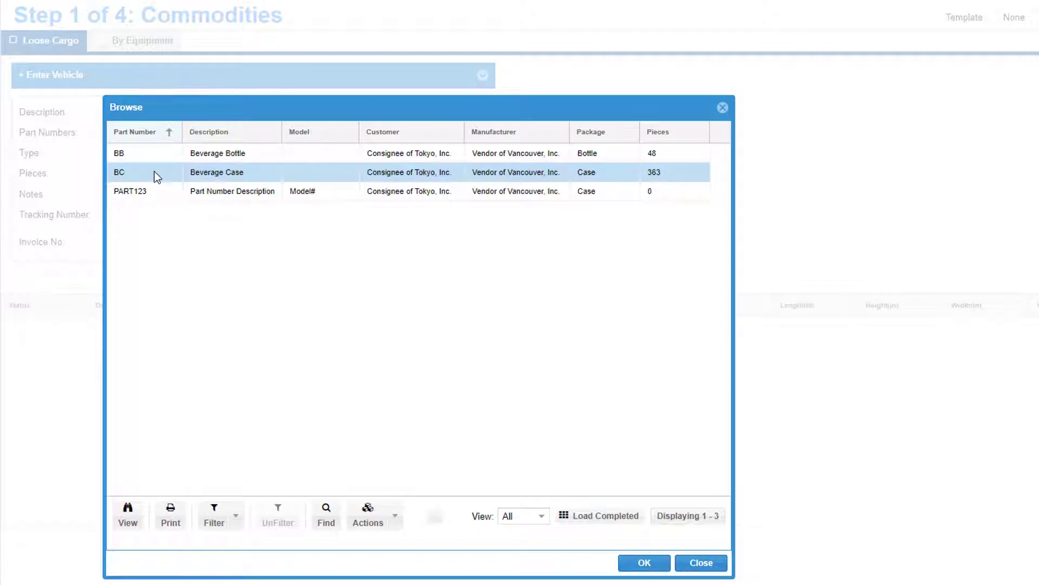
pyautogui.click(644, 563)
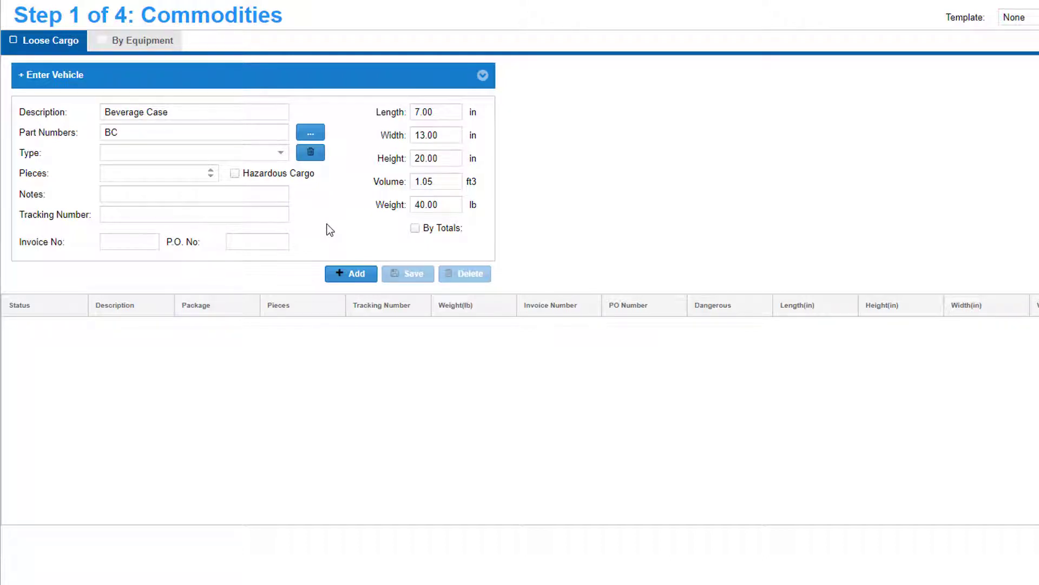
pyautogui.click(150, 178)
pyautogui.write('10')
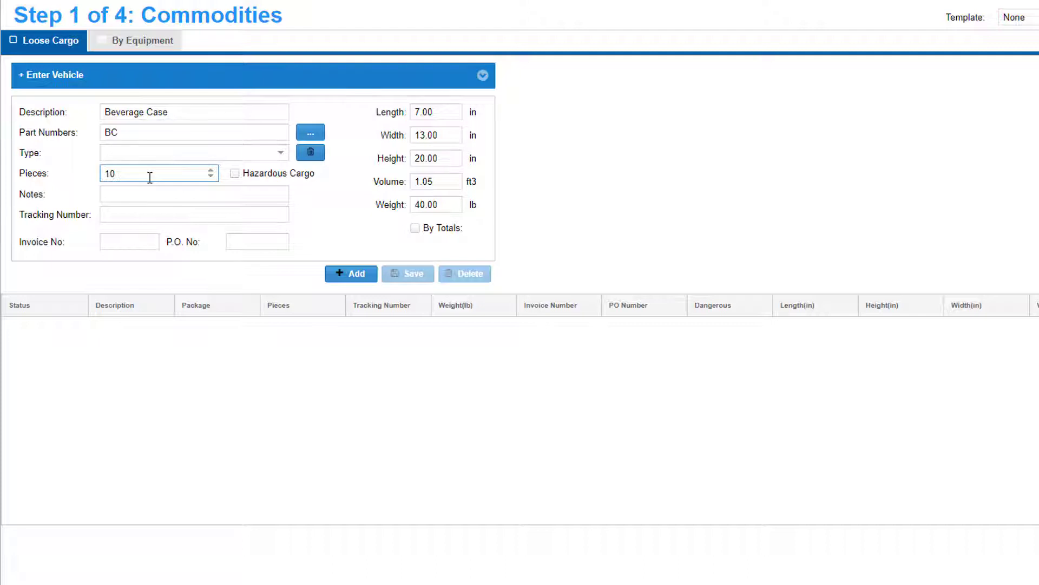
pyautogui.click(372, 275)
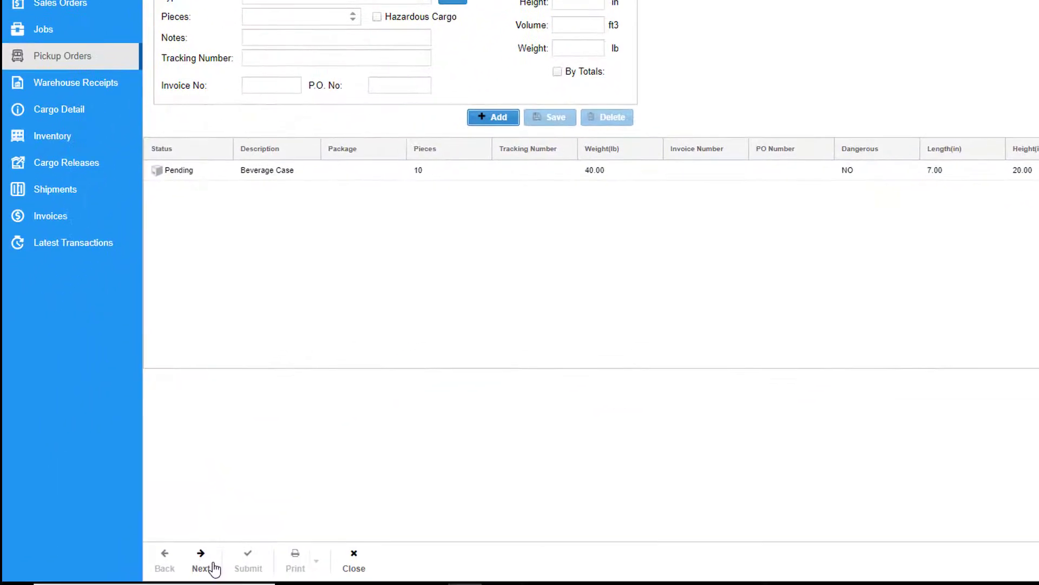
# Step: Copy the pickup location to the shipper and the delivery location to the consignee, check both, and continue to General Info
pyautogui.click(213, 567)
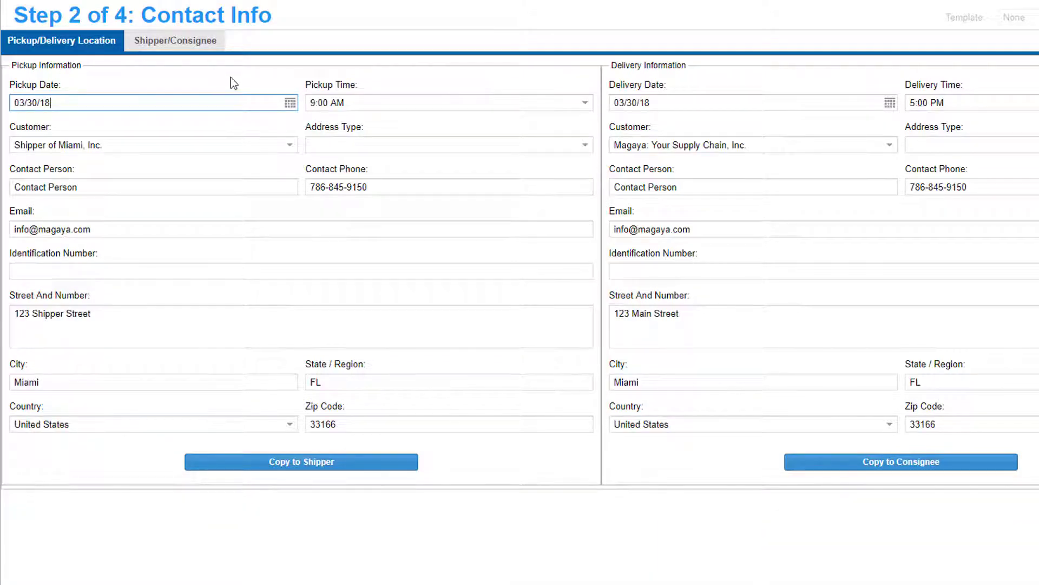
pyautogui.click(404, 467)
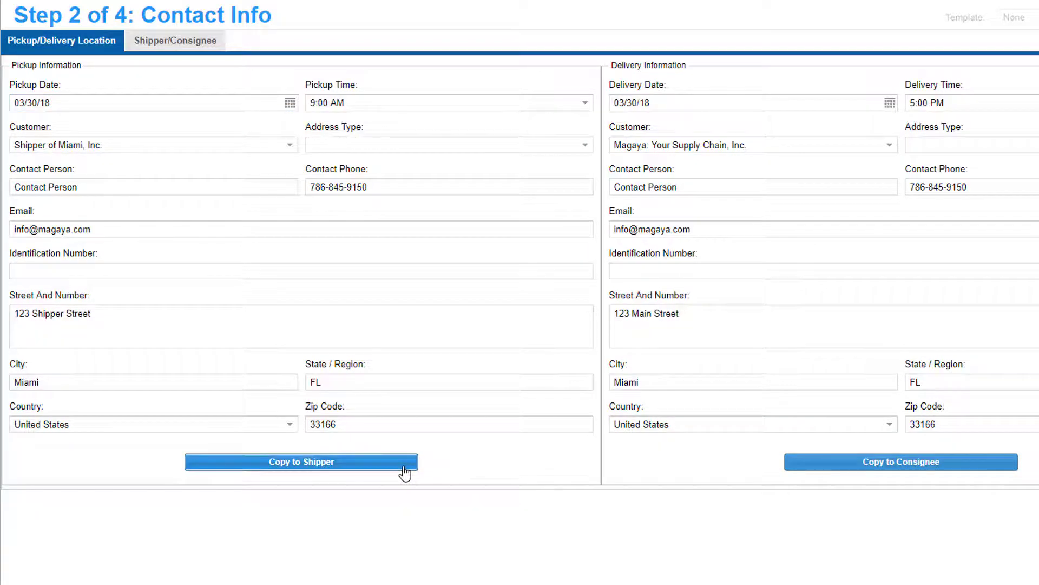
pyautogui.click(792, 469)
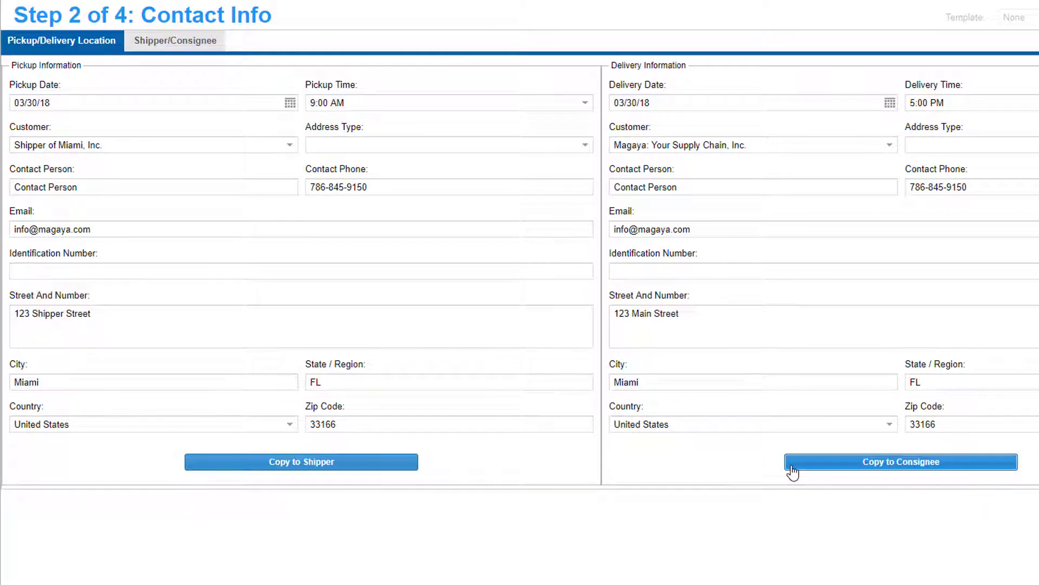
pyautogui.click(219, 47)
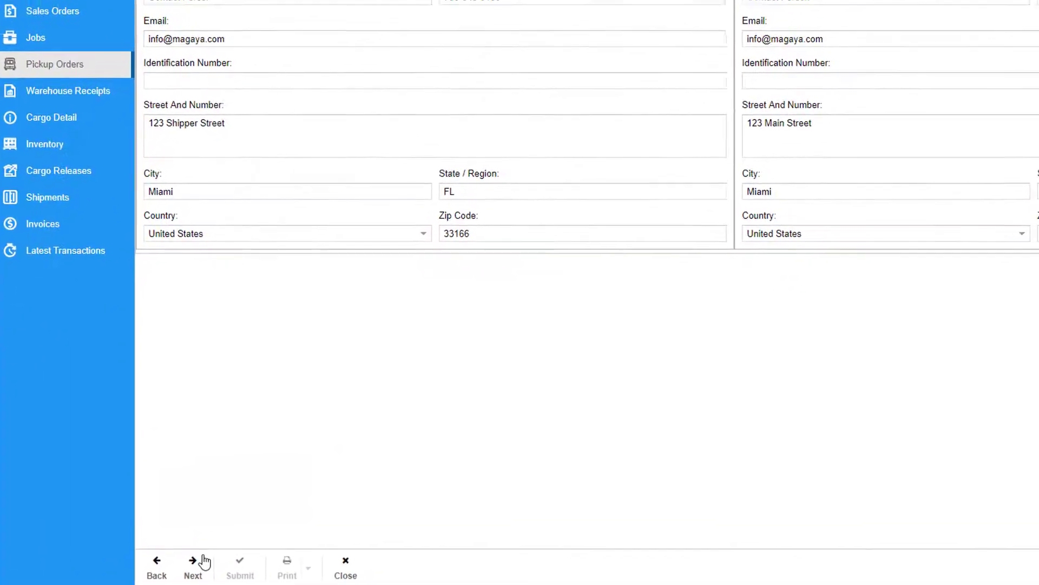
pyautogui.click(201, 560)
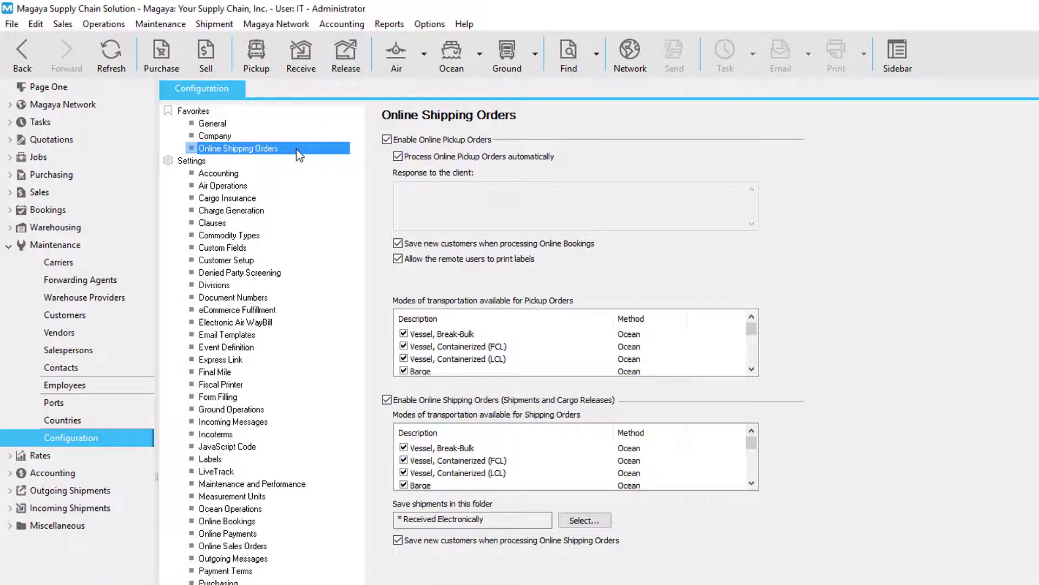
# Step: In the Magaya Supply Chain configuration, open the Custom Fields for Pickup Order and start adding a field
pyautogui.click(292, 249)
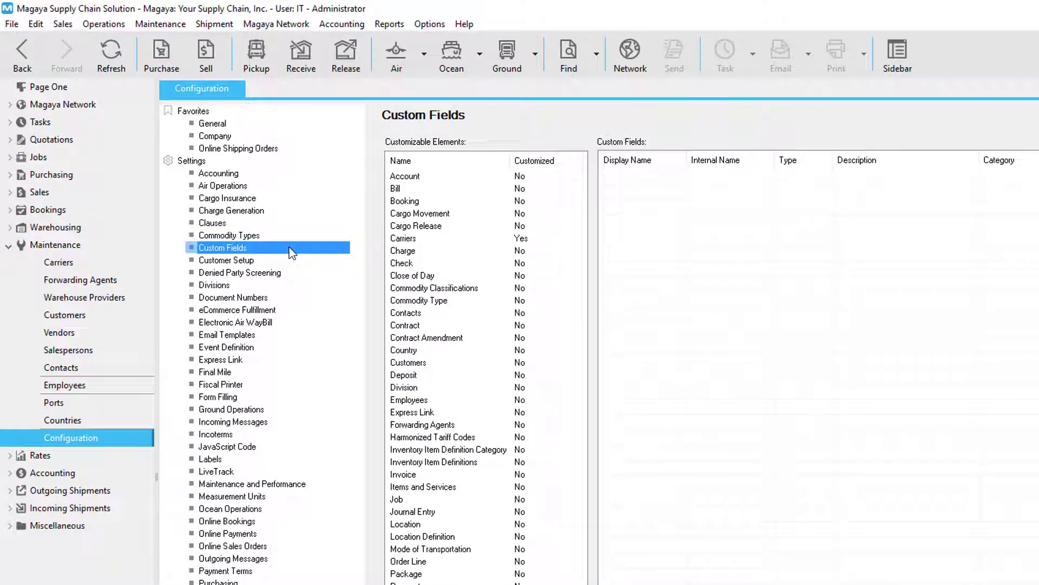
pyautogui.click(471, 584)
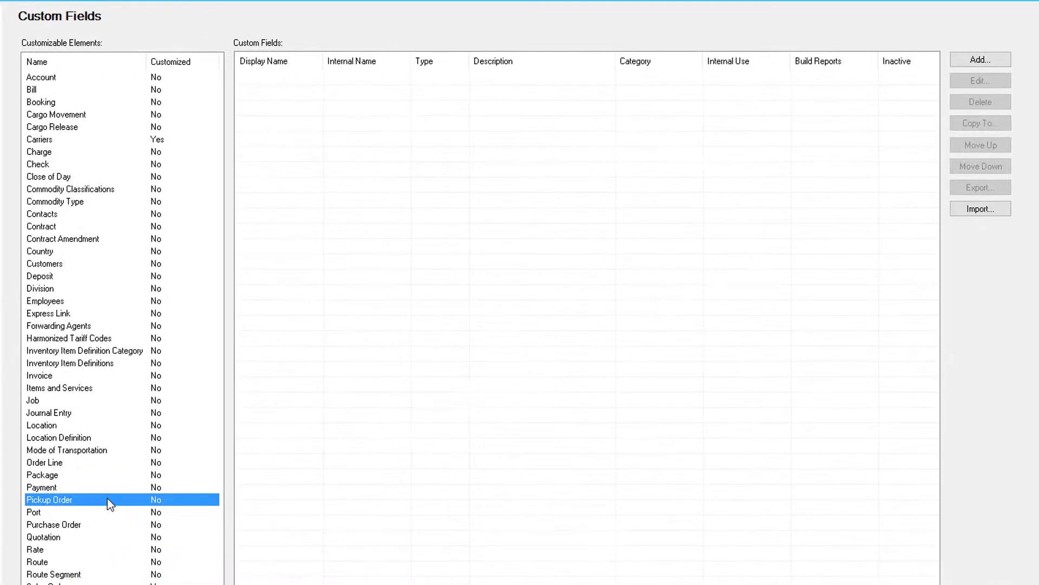
pyautogui.click(954, 60)
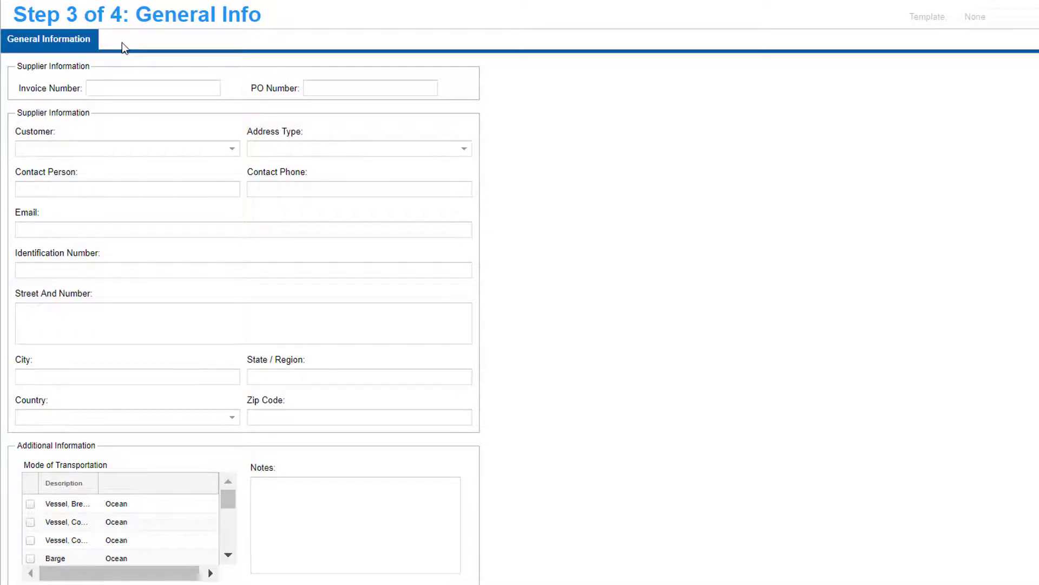
# Step: Back in LiveTrack, continue to the pickup order's summary, check its print options, and submit the order
pyautogui.click(200, 560)
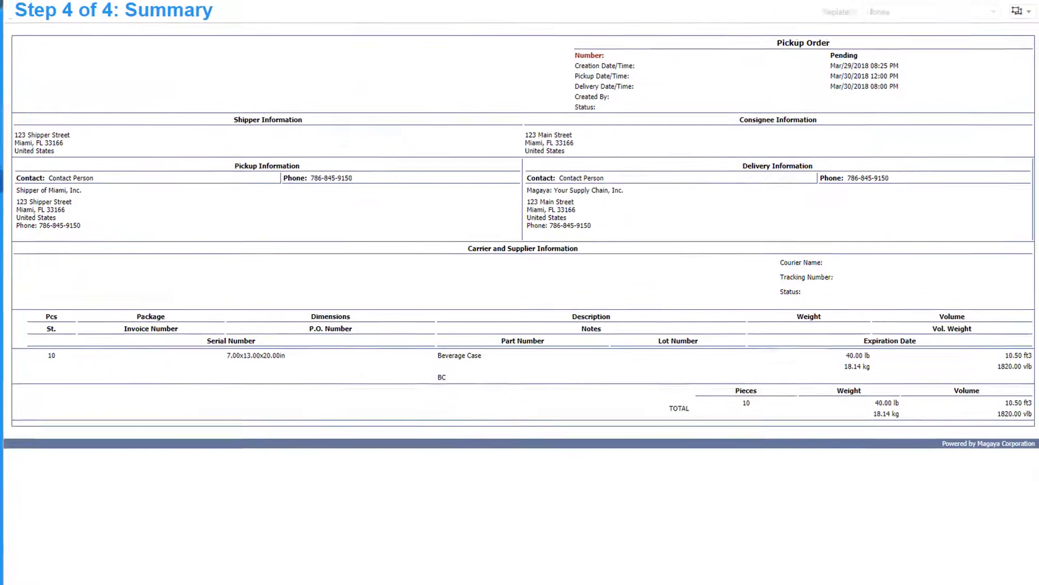
pyautogui.click(316, 561)
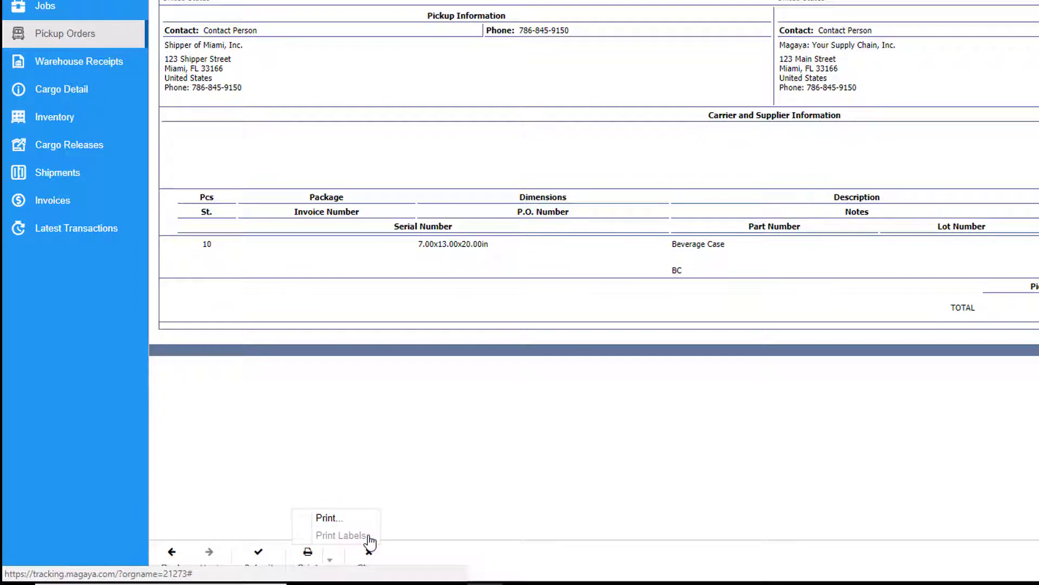
pyautogui.click(273, 557)
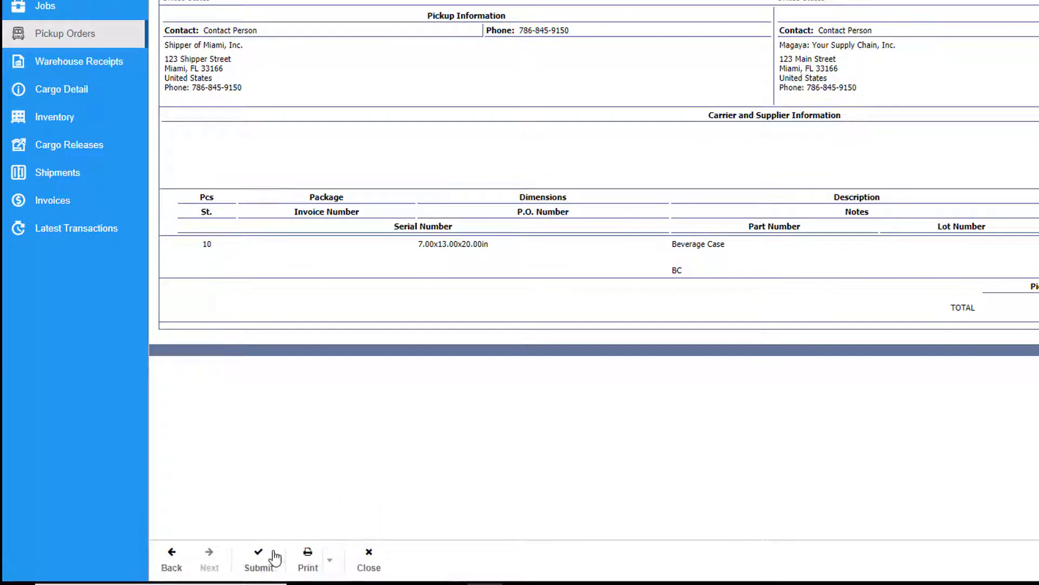
pyautogui.click(653, 198)
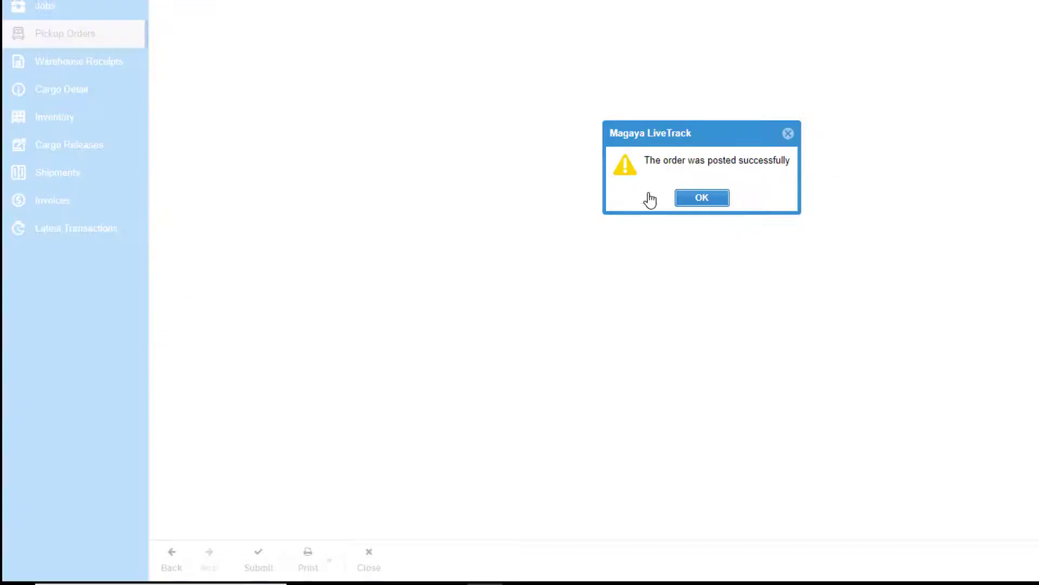
pyautogui.click(688, 235)
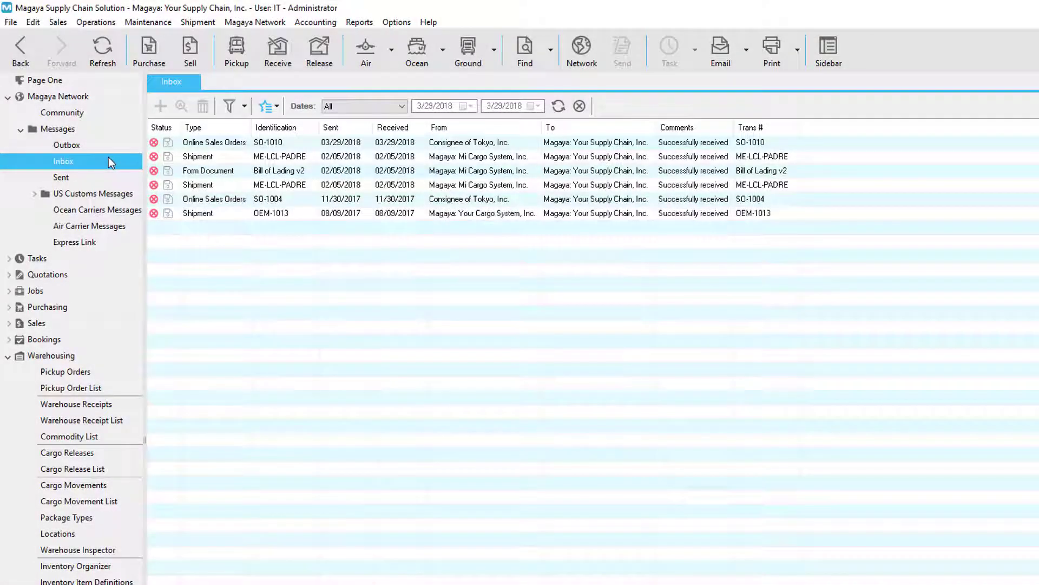
# Step: View the details of cargo release CR-1003 in LiveTrack's Cargo Releases list, and look over the Shipments list
pyautogui.click(129, 393)
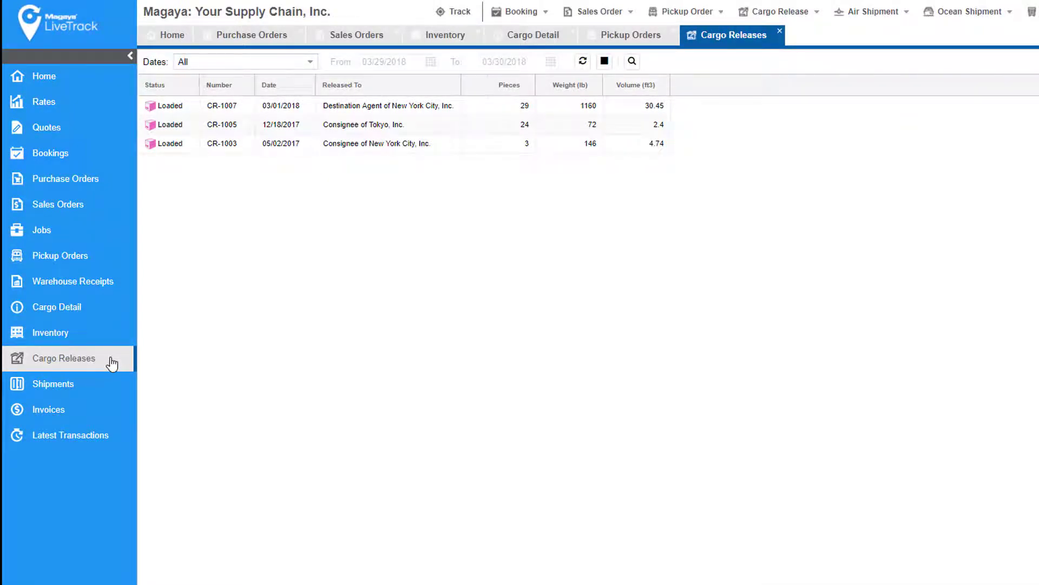
pyautogui.click(109, 385)
pyautogui.click(764, 43)
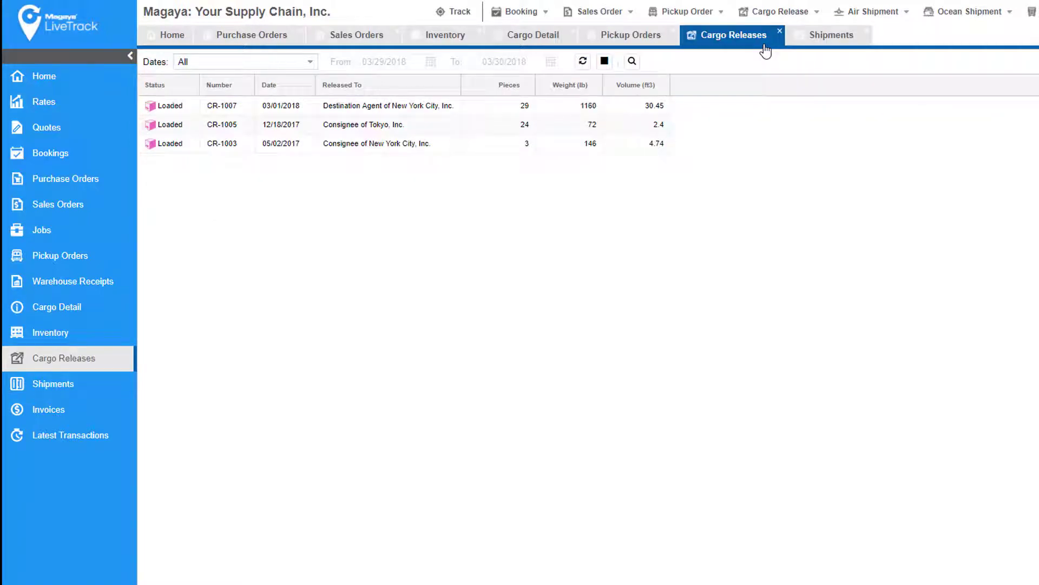
pyautogui.doubleClick(303, 150)
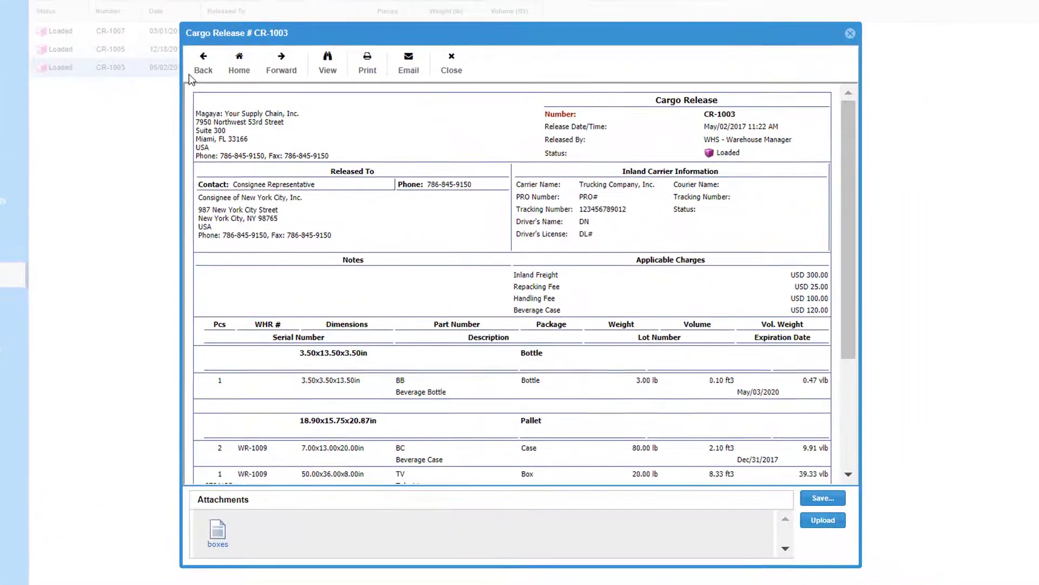
pyautogui.click(450, 63)
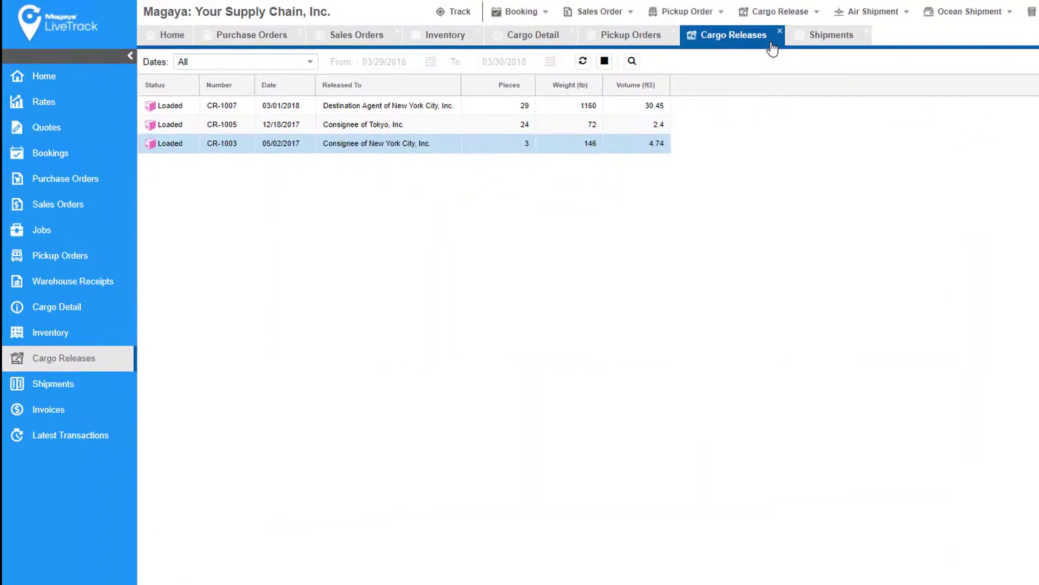
pyautogui.click(855, 45)
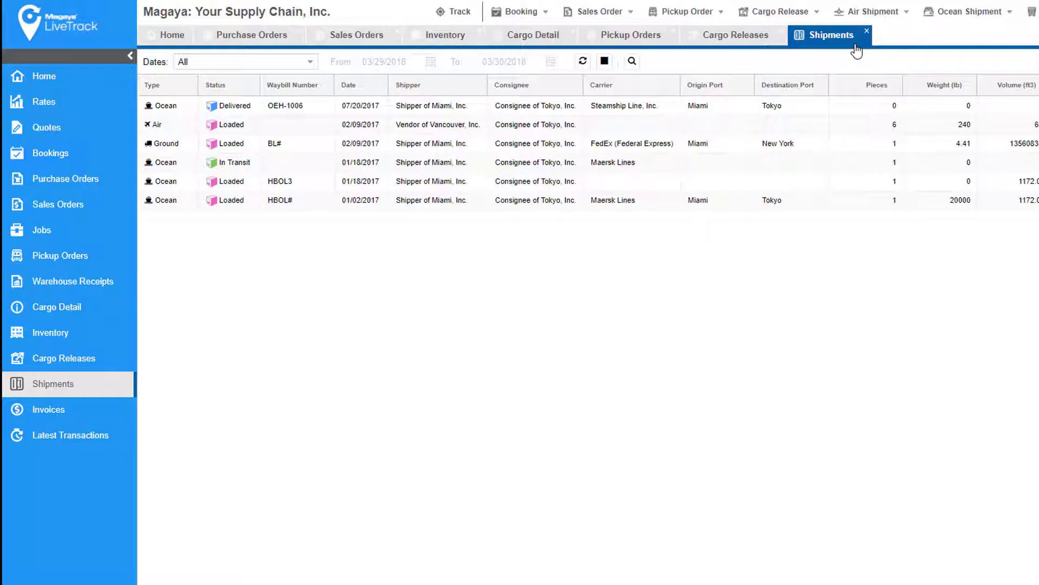
# Step: Start a new cargo release, find items by part number BC, and add the available 2-piece Beverage Case line
pyautogui.click(645, 43)
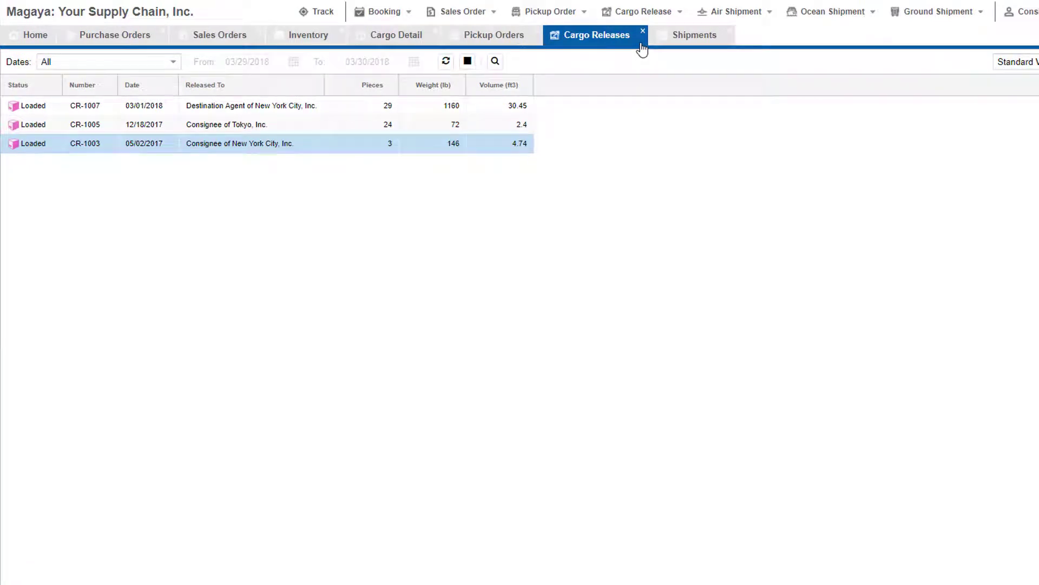
pyautogui.click(677, 19)
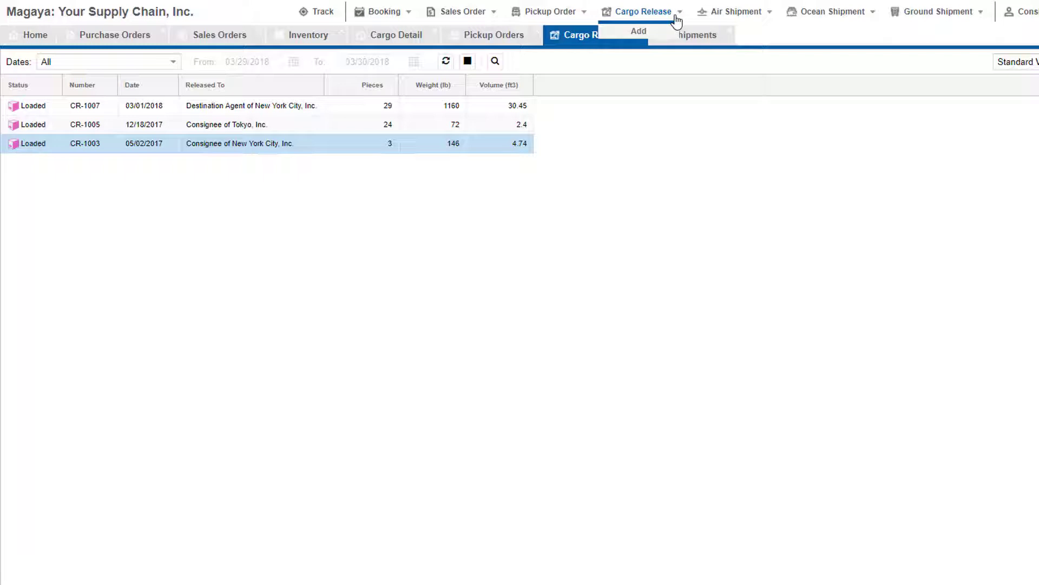
pyautogui.click(664, 31)
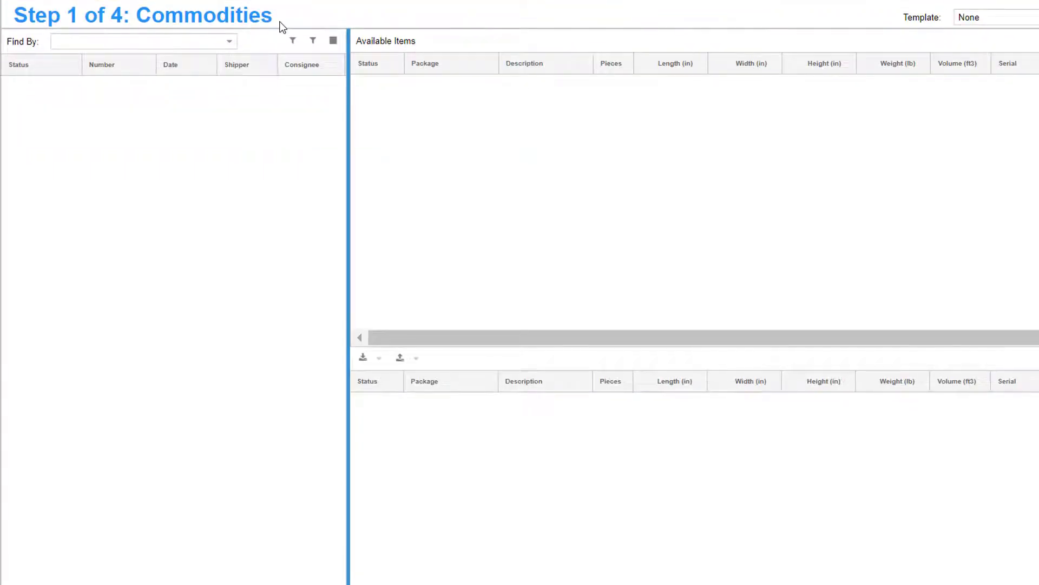
pyautogui.click(229, 41)
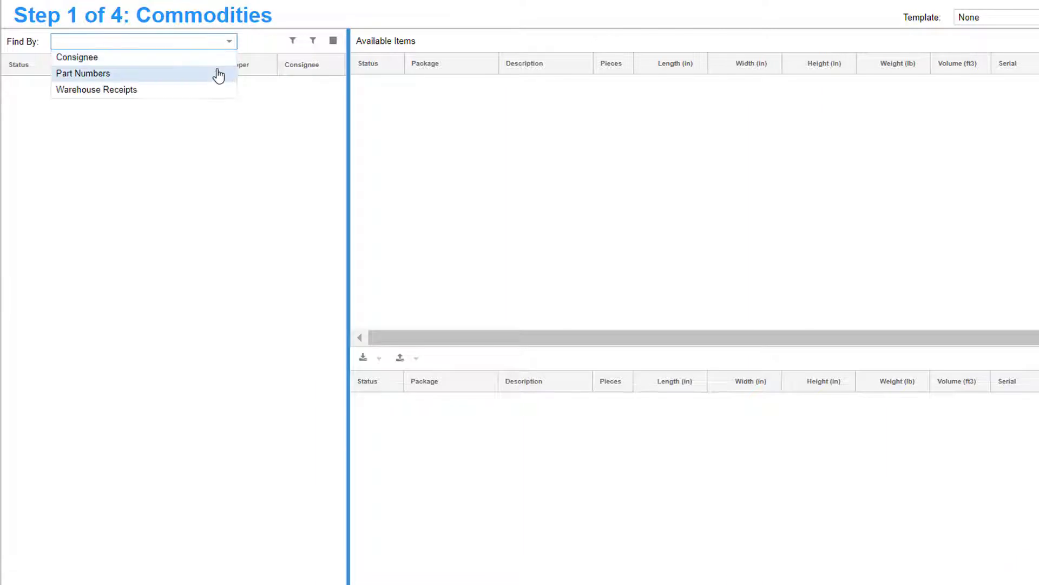
pyautogui.click(219, 74)
pyautogui.click(56, 102)
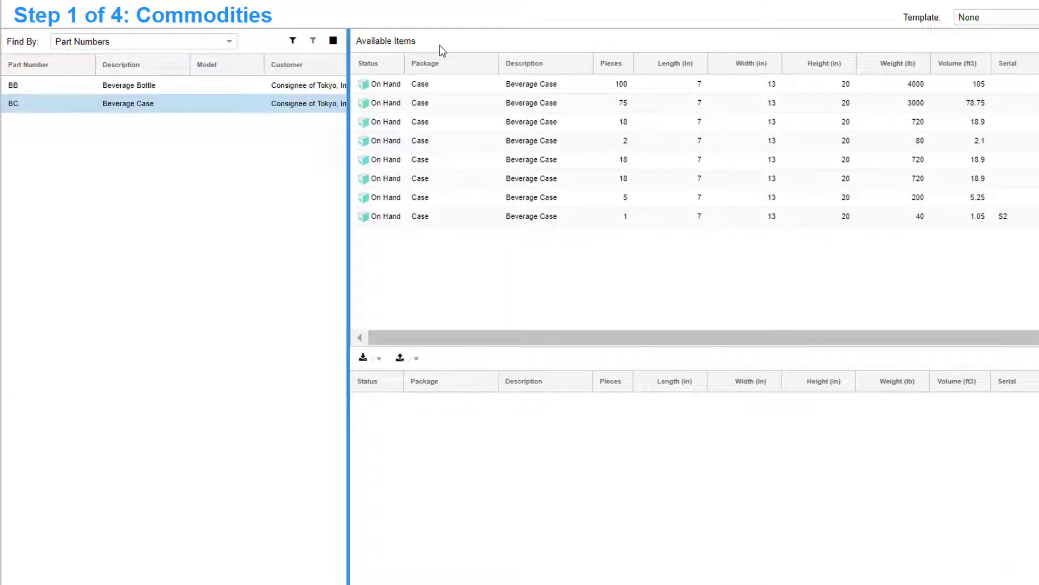
pyautogui.click(445, 141)
pyautogui.click(369, 359)
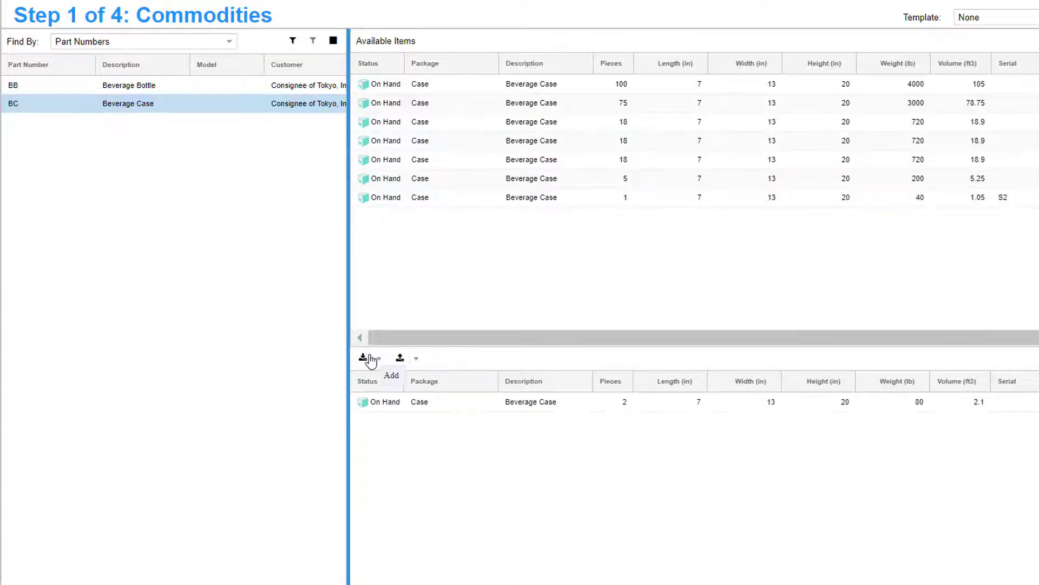
pyautogui.click(378, 359)
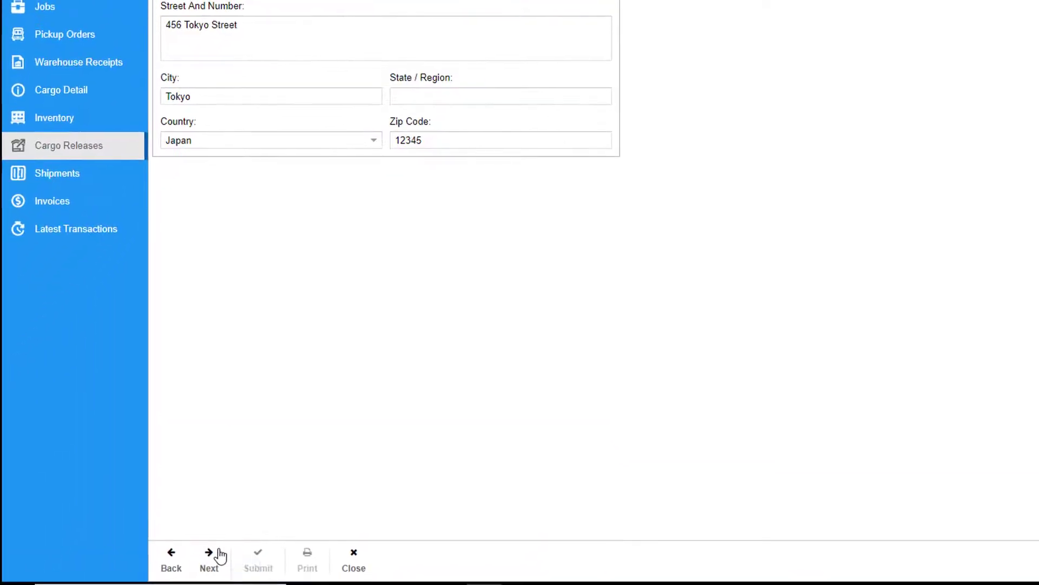
# Step: Continue past the cargo release's contact page, and select Cargo Release under Custom Fields in the Magaya Supply Chain configuration
pyautogui.click(216, 556)
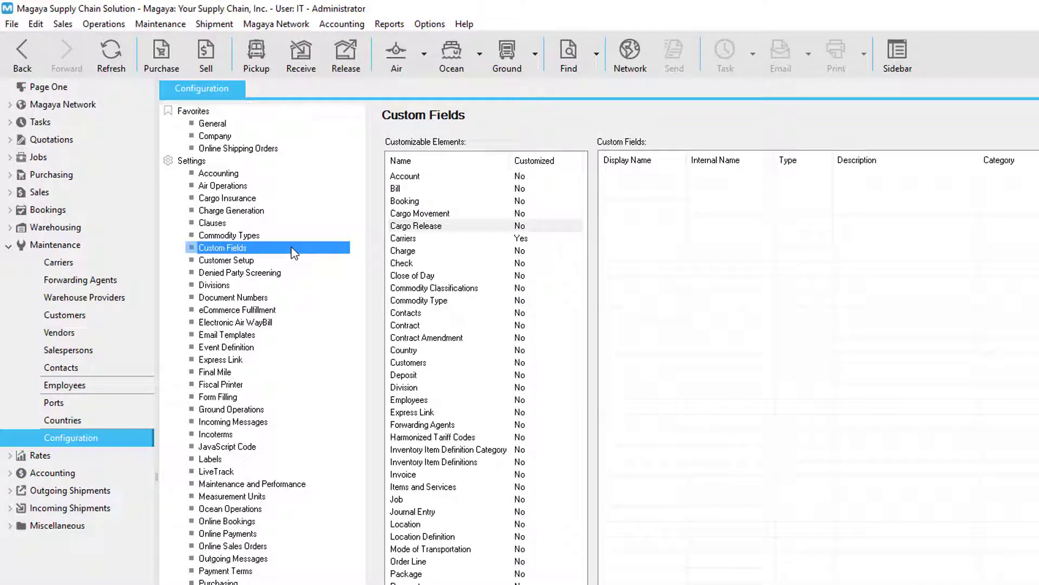
pyautogui.click(425, 226)
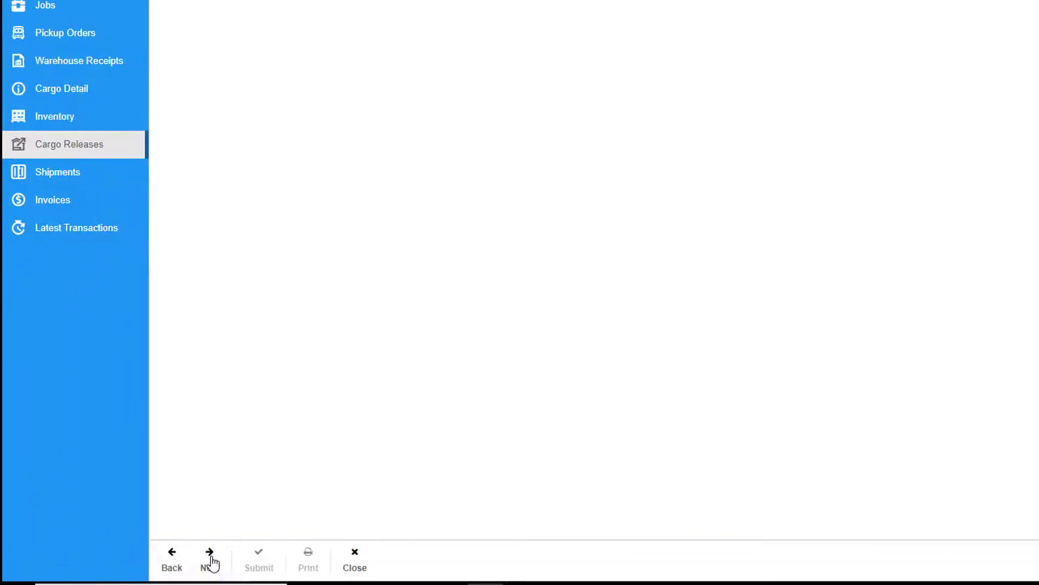
# Step: Back in LiveTrack, continue to the cargo release's summary and submit the release
pyautogui.click(210, 560)
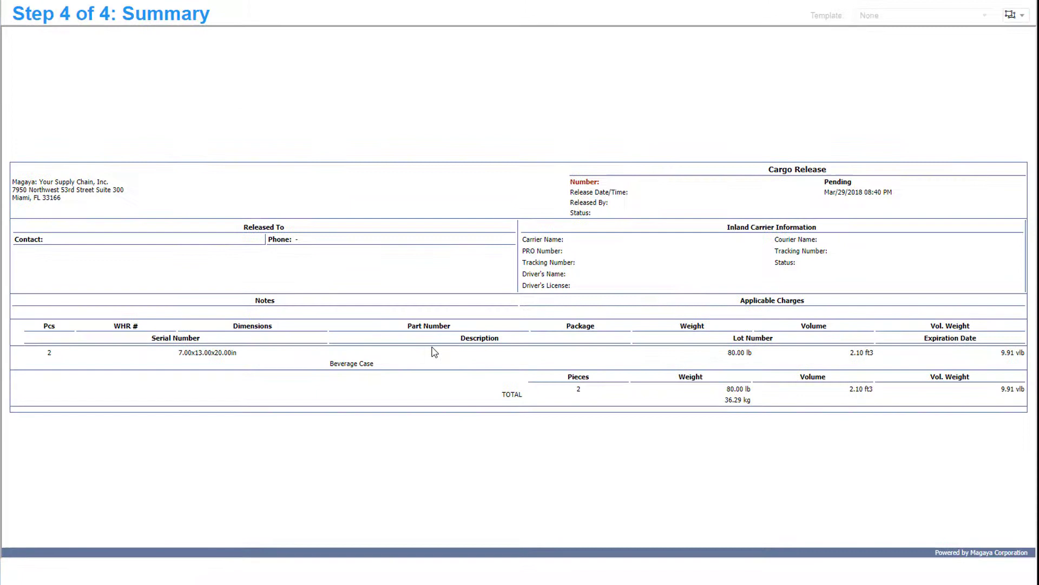
pyautogui.click(245, 563)
pyautogui.click(670, 197)
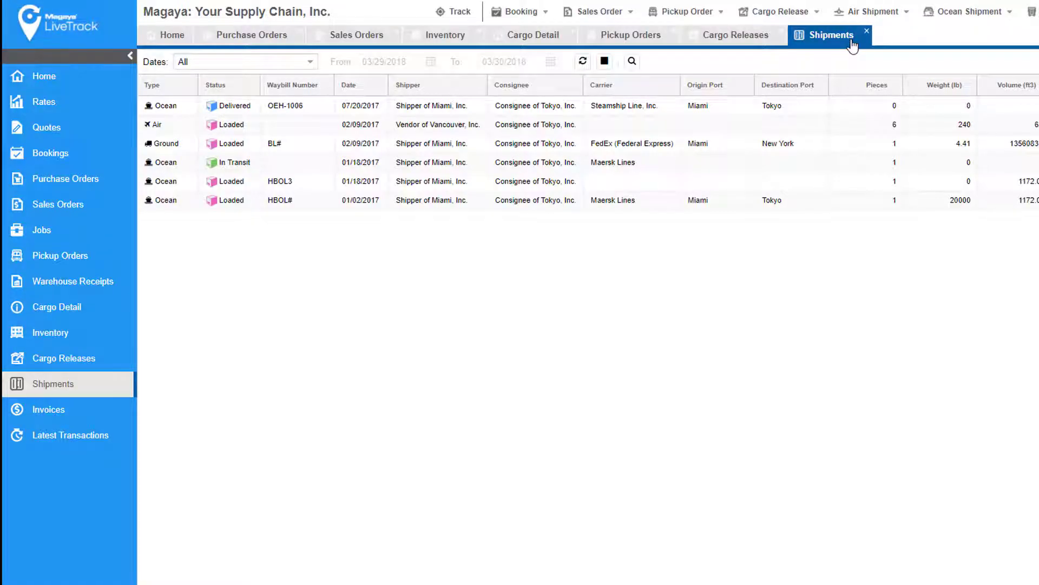
# Step: Start a new ground shipment, find items by part number BC, and add the available 1-piece Beverage Case line
pyautogui.click(900, 20)
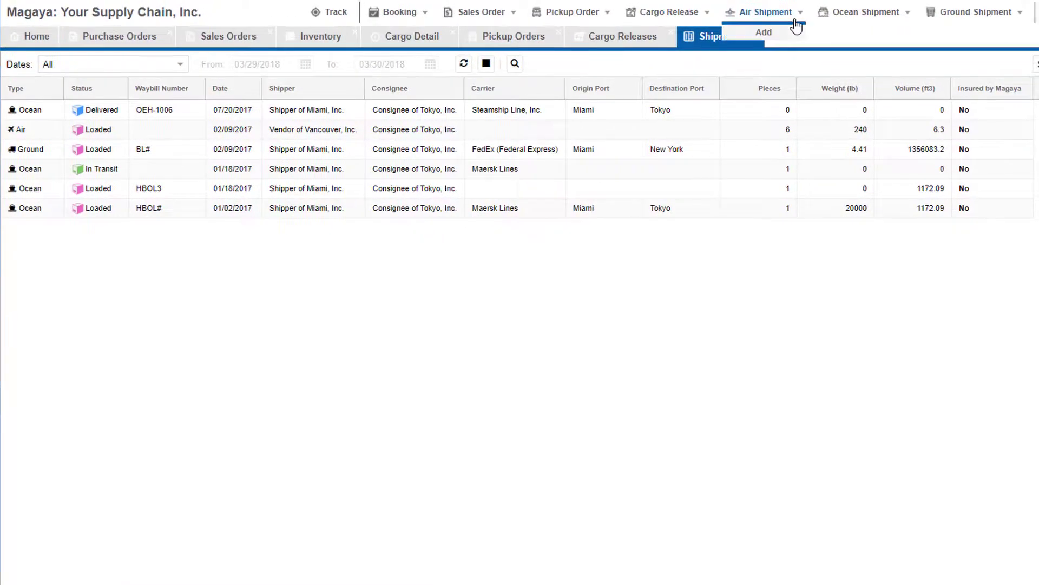
pyautogui.moveTo(858, 21)
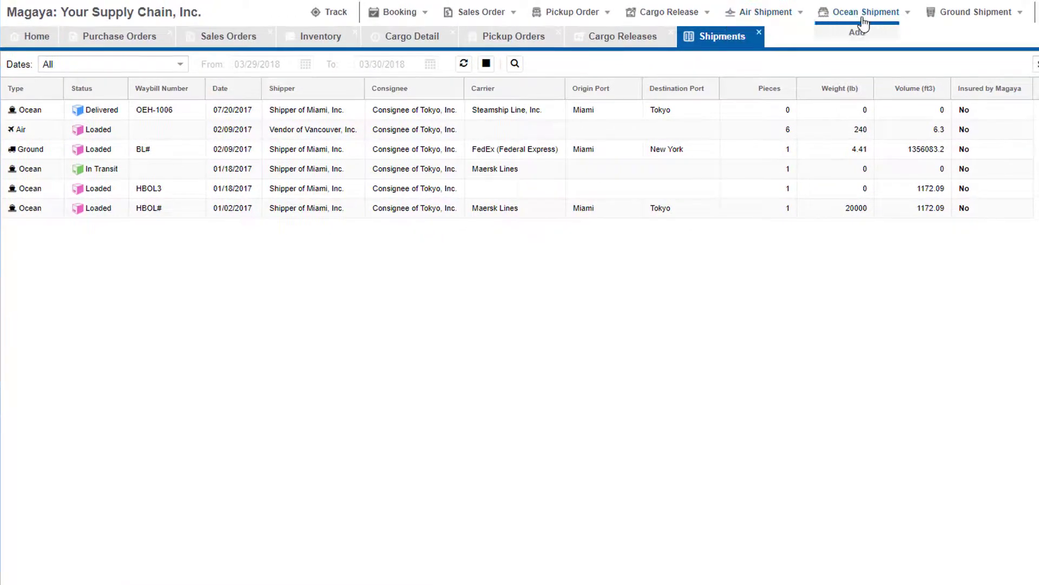
pyautogui.moveTo(1004, 21)
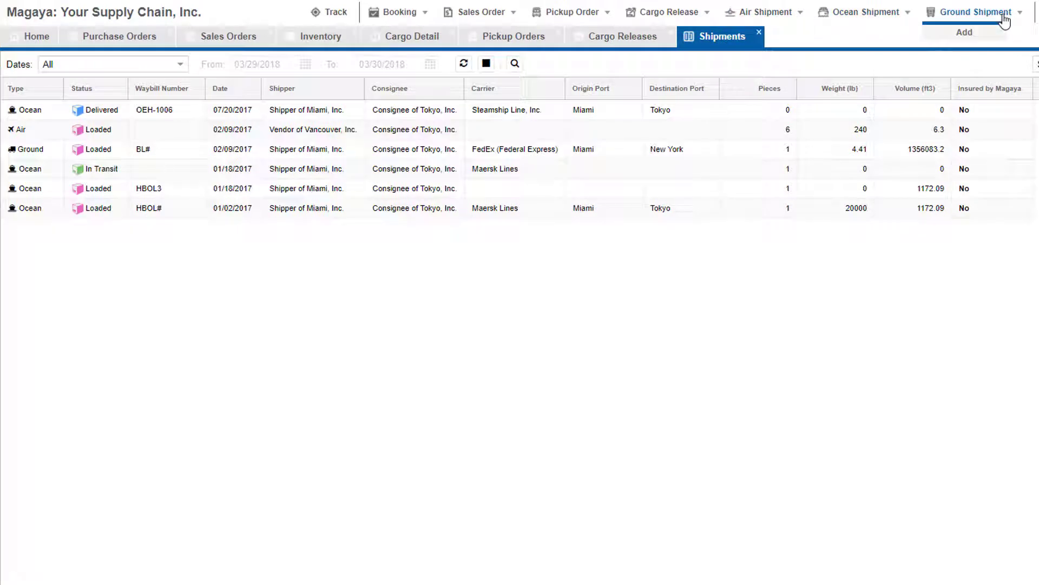
pyautogui.click(968, 33)
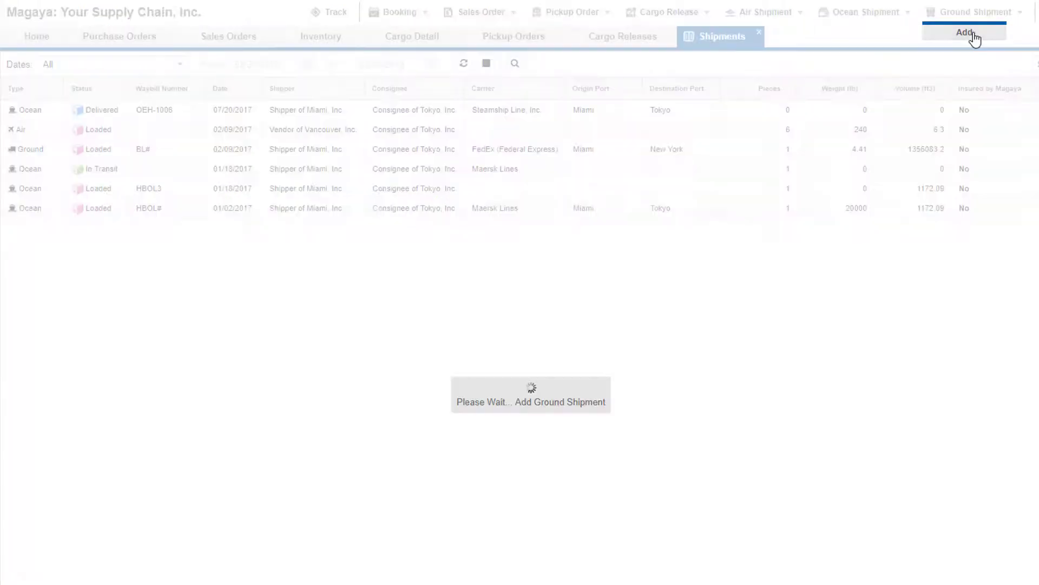
pyautogui.click(239, 76)
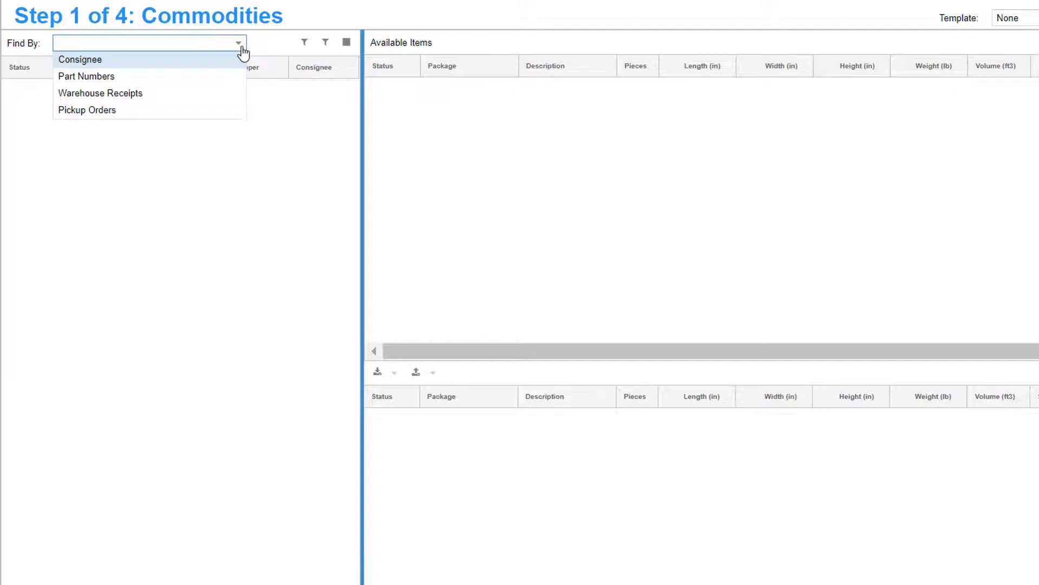
pyautogui.click(205, 79)
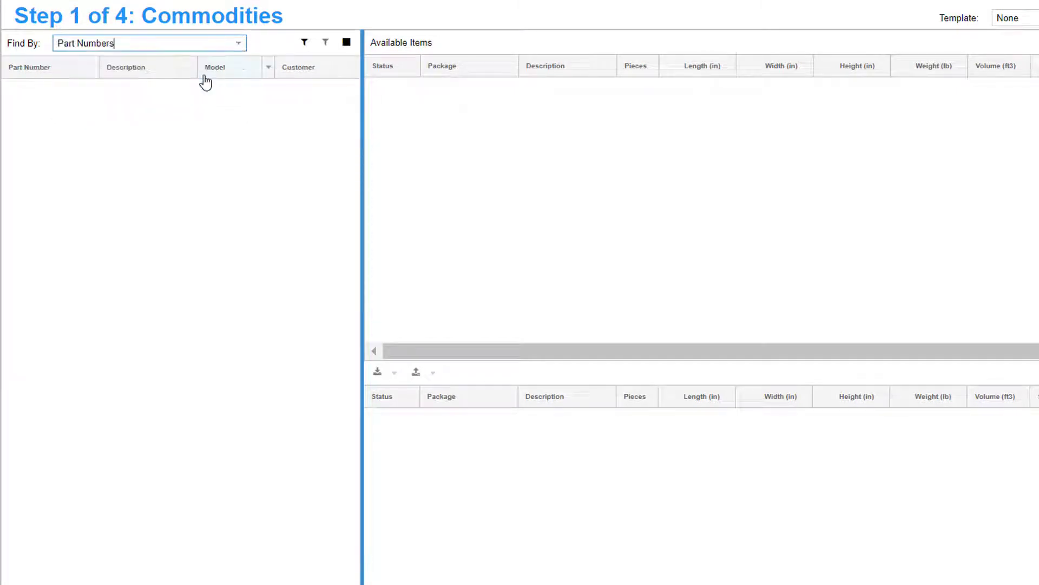
pyautogui.click(264, 108)
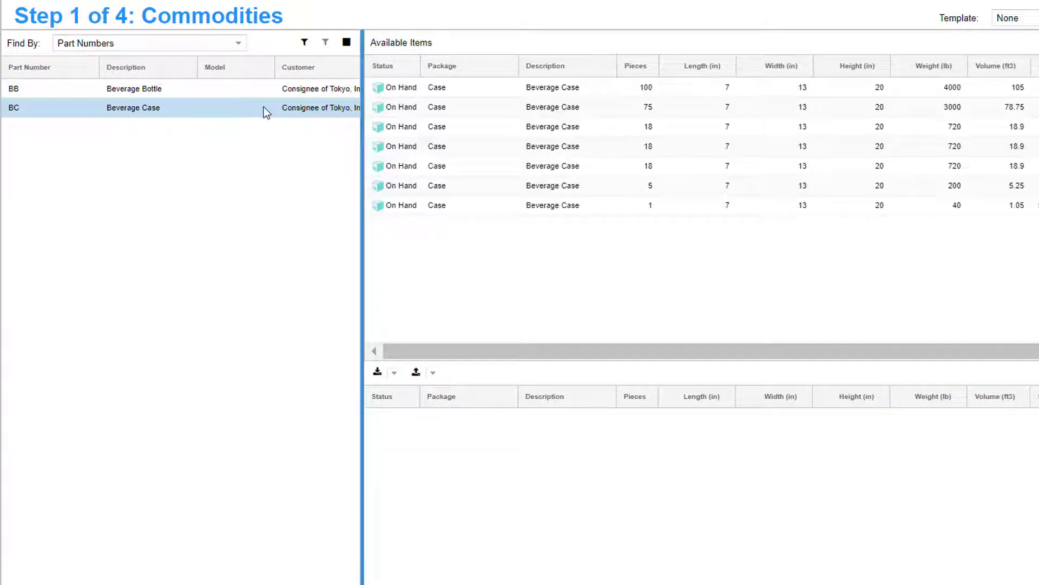
pyautogui.click(470, 210)
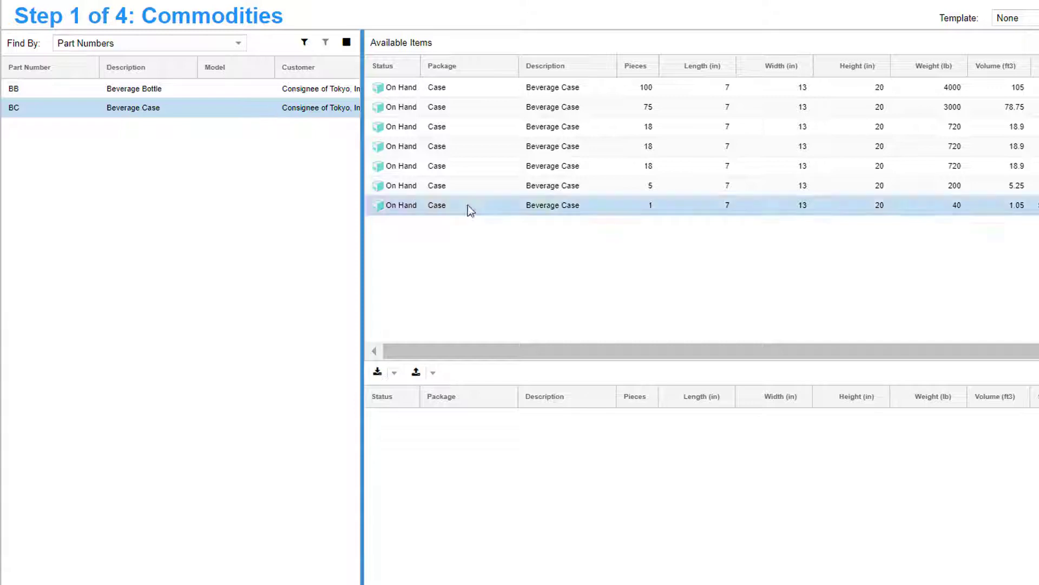
pyautogui.click(378, 374)
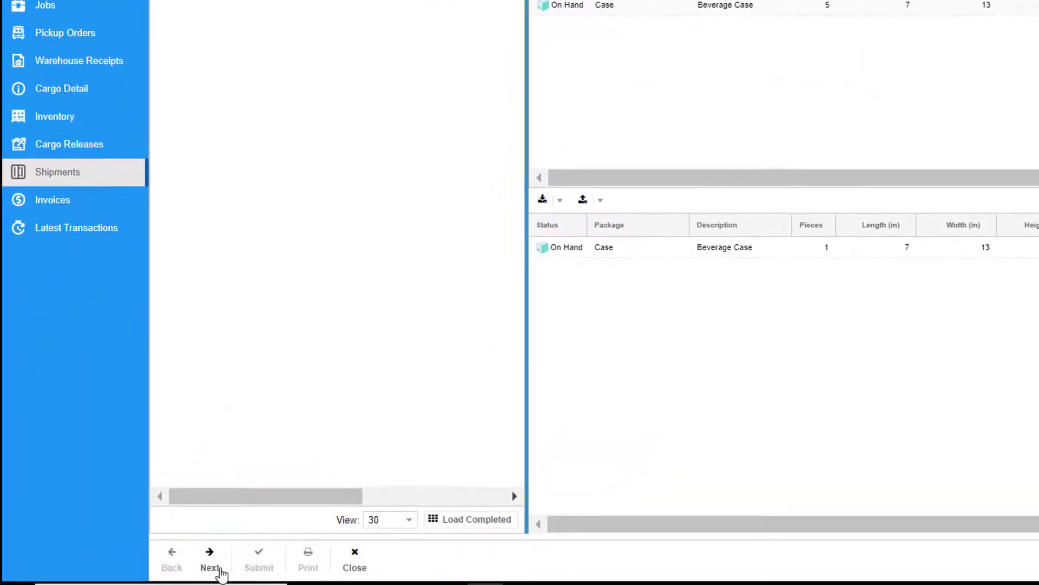
# Step: Set the ground shipment's shipper to Vendor of Vancouver, Inc. and consignee to Consignee of Tokyo, Inc., and continue to the general information
pyautogui.click(209, 563)
pyautogui.click(304, 53)
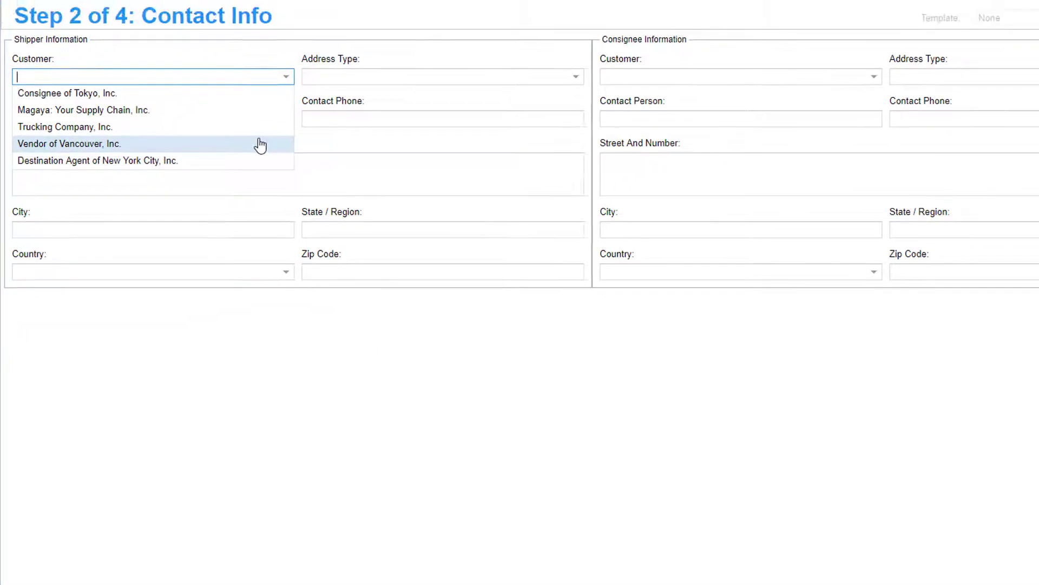
pyautogui.click(260, 145)
pyautogui.click(875, 79)
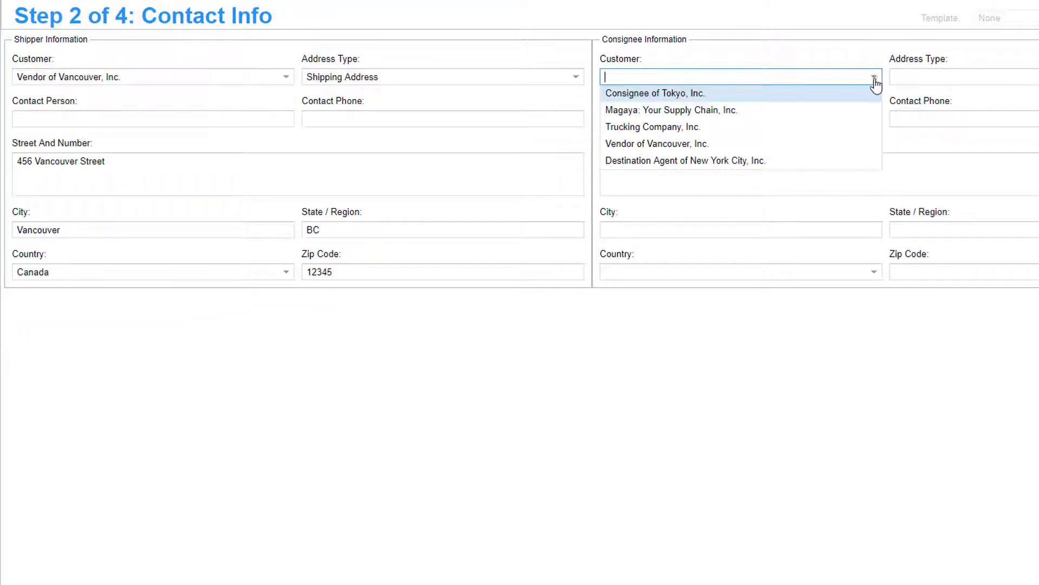
pyautogui.click(870, 95)
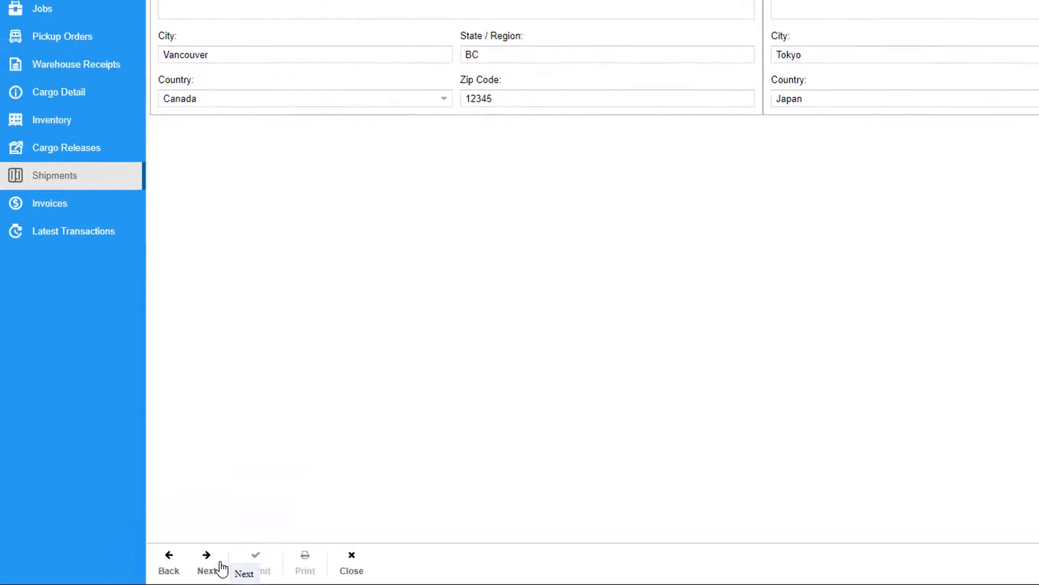
pyautogui.click(209, 563)
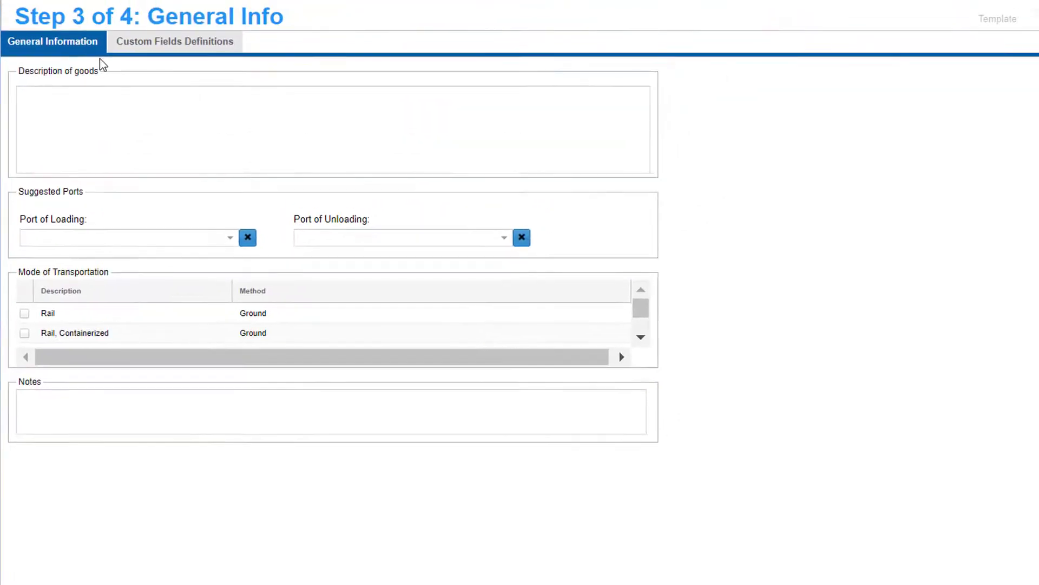
# Step: Set the suggested port of loading to Miami - MIA - USA and the port of unloading to New York - NYC - USA
pyautogui.click(230, 238)
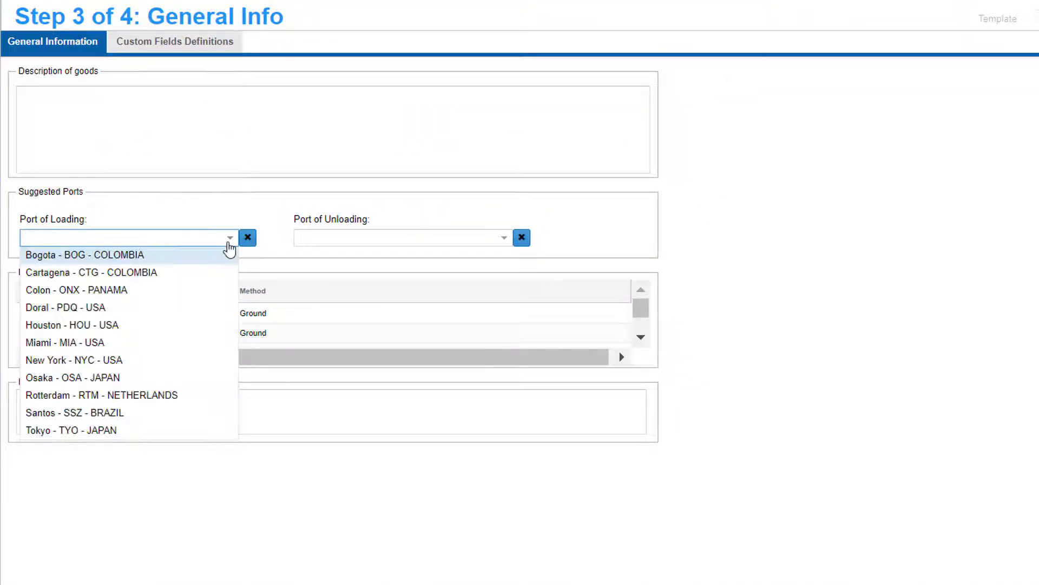
pyautogui.click(65, 342)
pyautogui.click(504, 239)
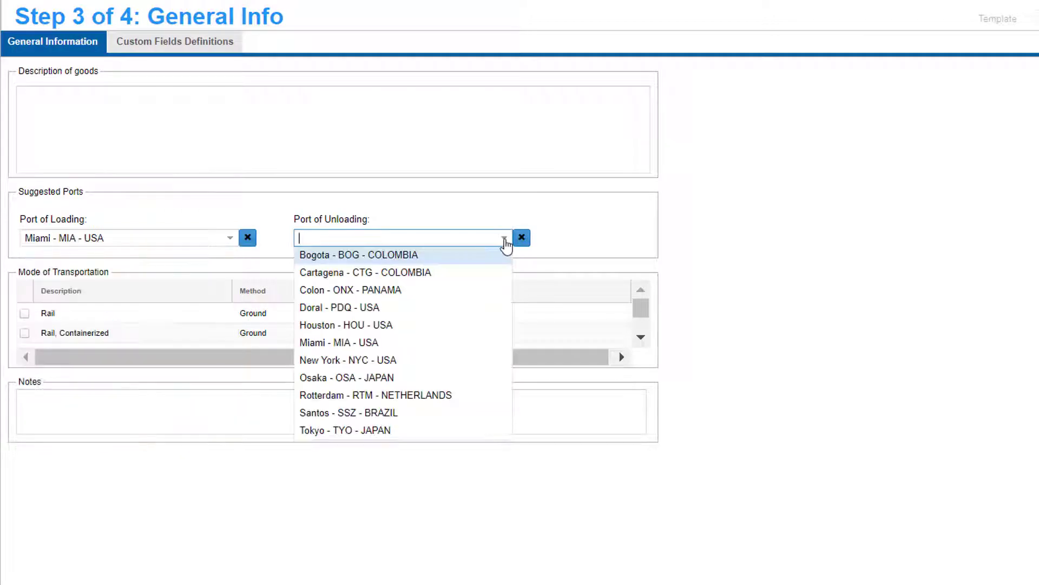
pyautogui.click(347, 360)
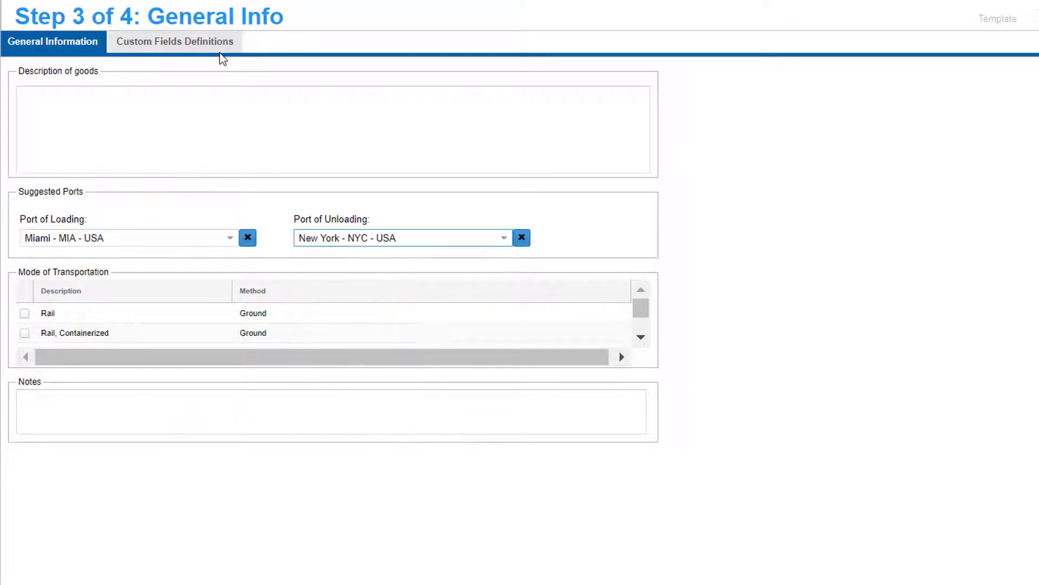
# Step: Review the Shipment custom fields in LiveTrack and in the Magaya Supply Chain configuration, and continue to the ground shipment's summary in LiveTrack
pyautogui.click(222, 54)
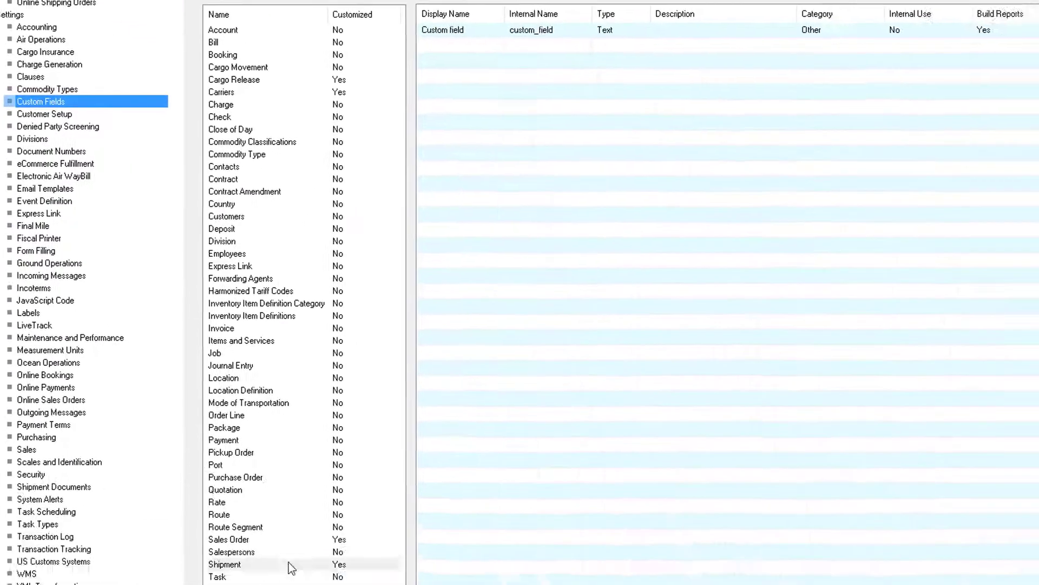
pyautogui.click(290, 565)
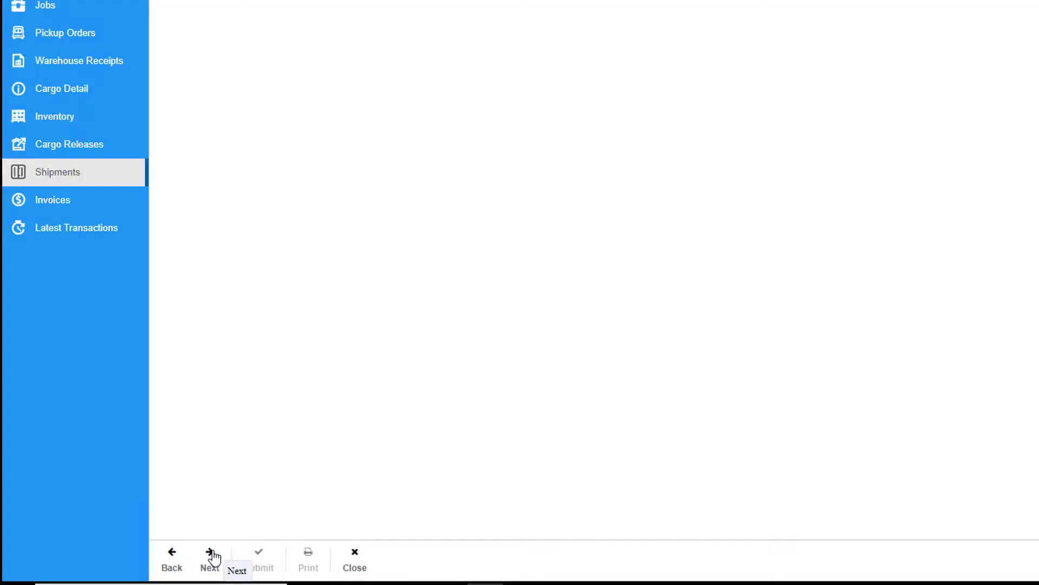
pyautogui.click(214, 556)
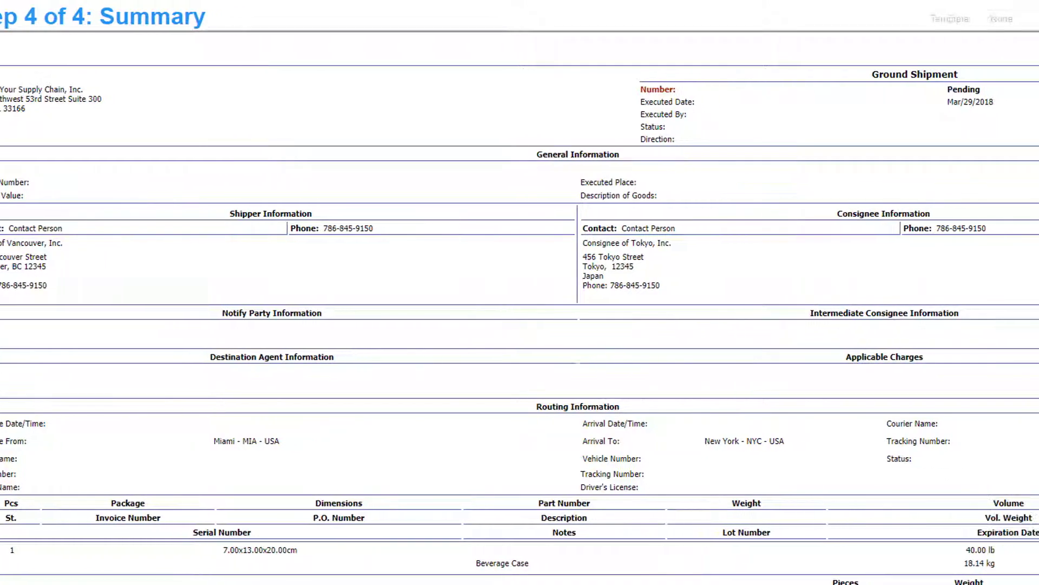
# Step: Save the ground shipment as a template named "MIA-NYC Ground Shipment", and submit the shipment
pyautogui.click(1018, 18)
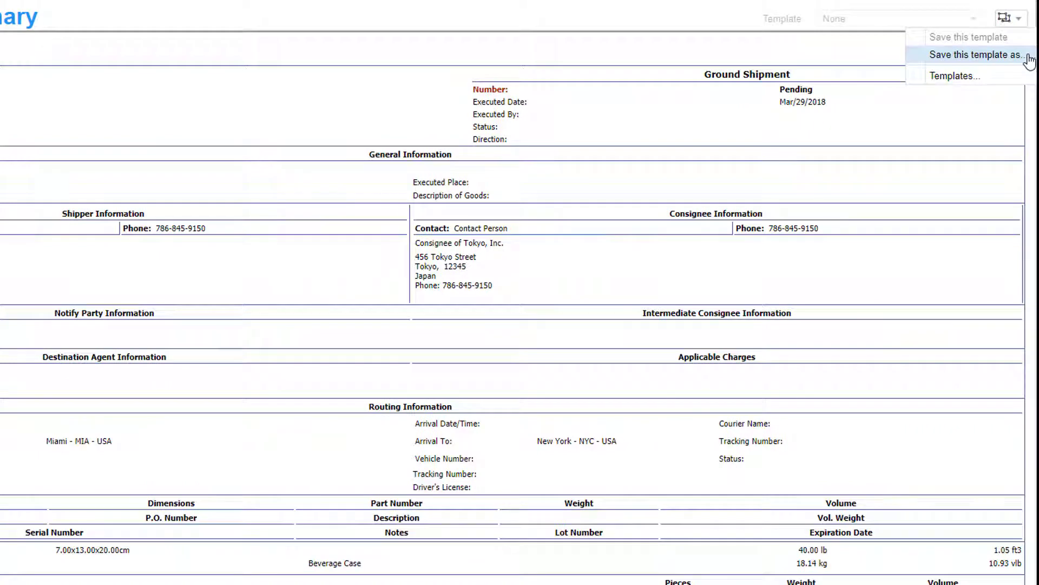
pyautogui.click(1028, 57)
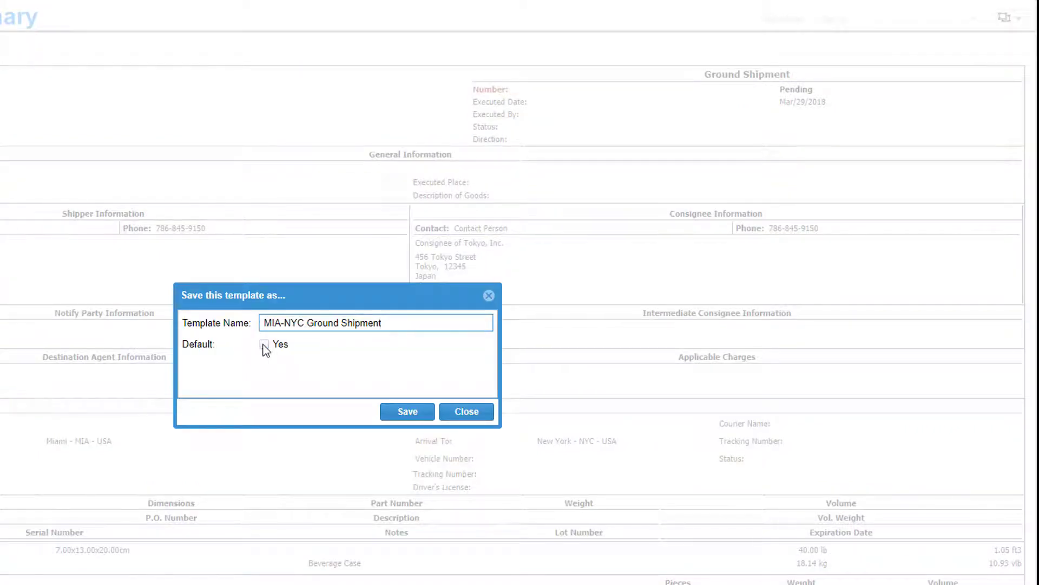
pyautogui.click(420, 411)
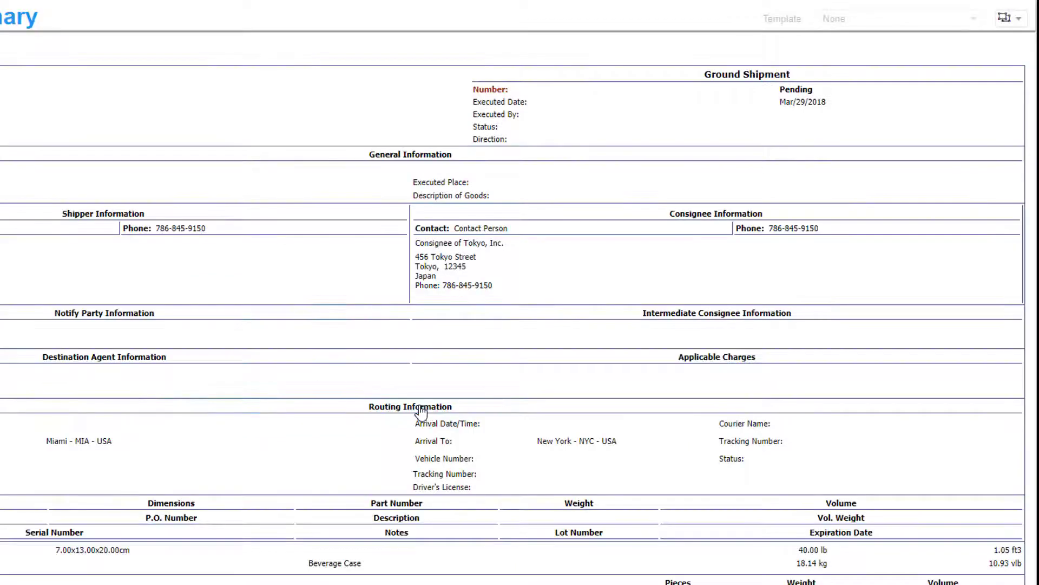
pyautogui.press('Return')
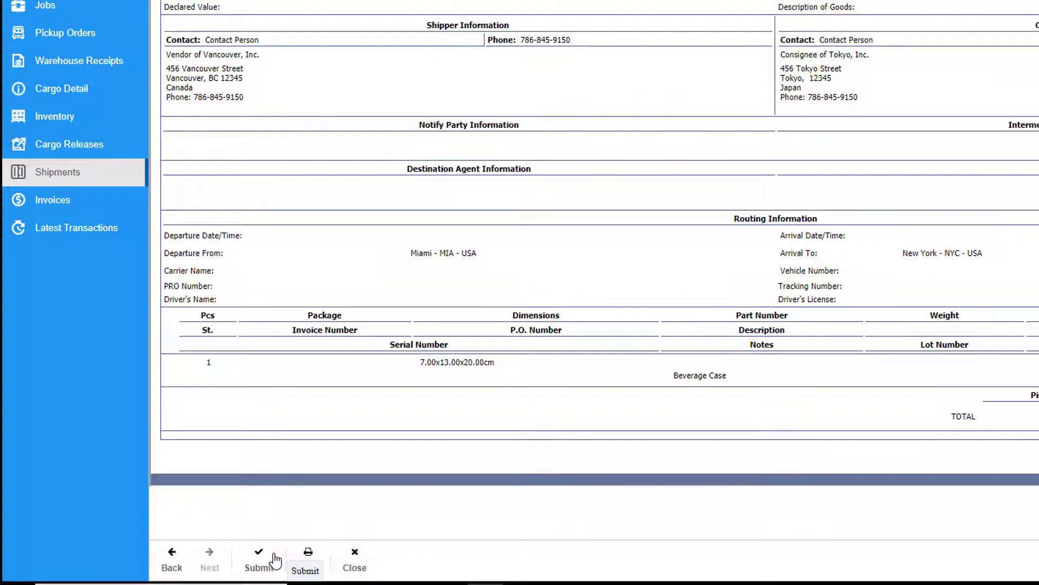
pyautogui.click(275, 560)
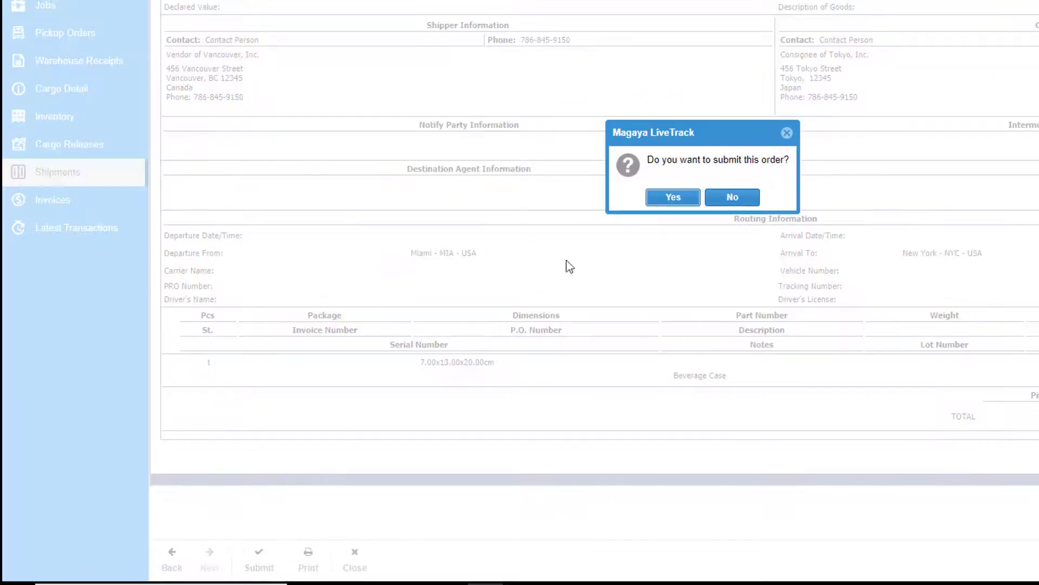
pyautogui.click(655, 197)
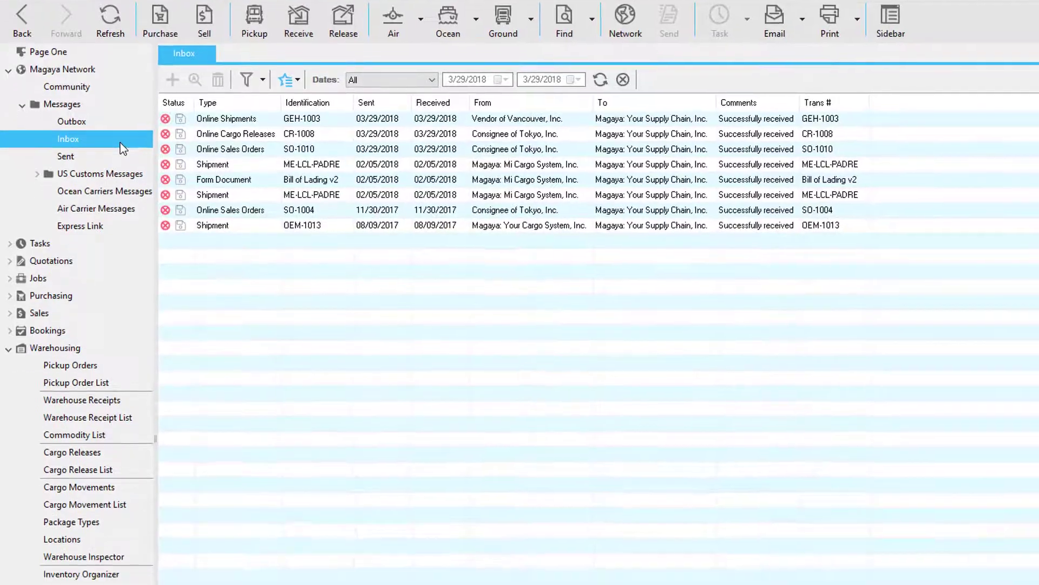
# Step: Back in LiveTrack's Invoices list, look over the actions available for invoice INV-1011 and open that invoice
pyautogui.click(112, 575)
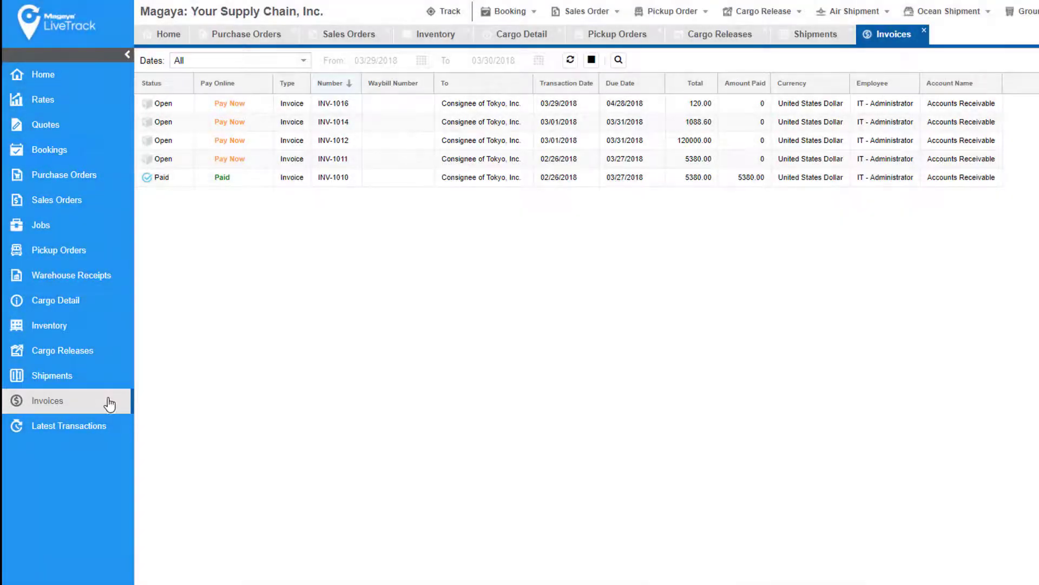
pyautogui.rightClick(186, 165)
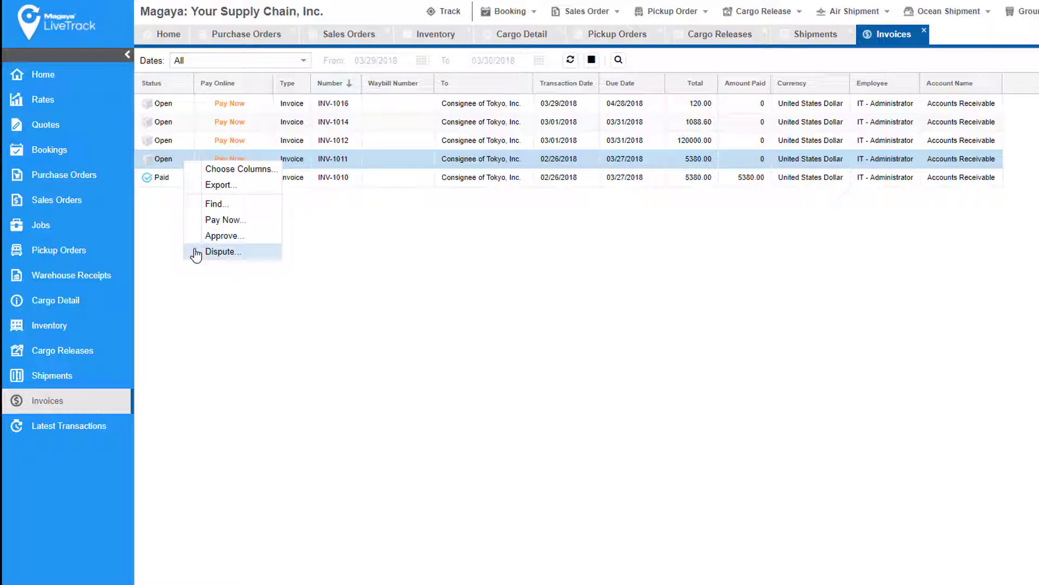
pyautogui.doubleClick(176, 160)
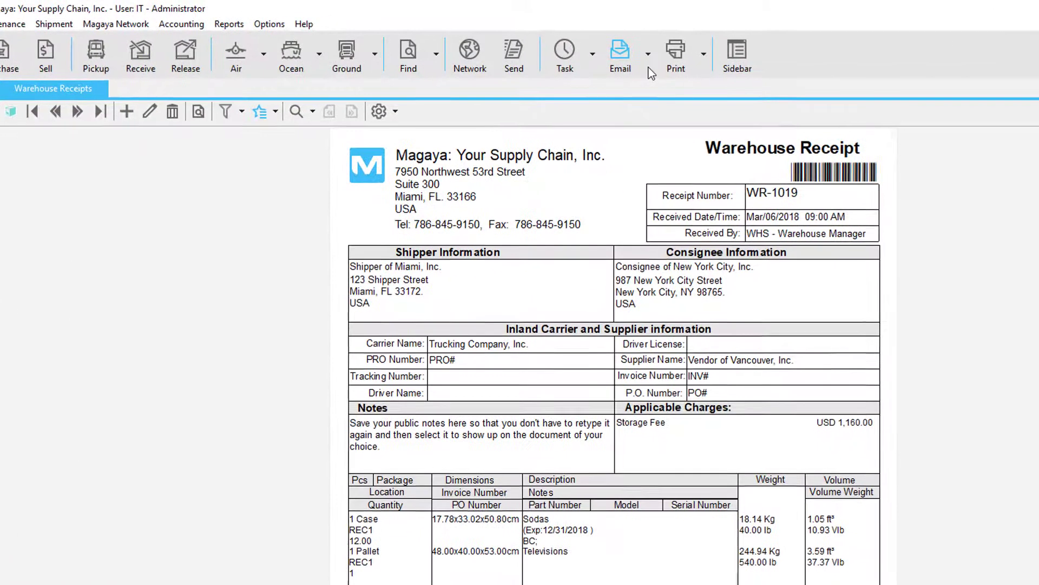
# Step: In Magaya Supply Chain, create a tracking link email for warehouse receipt WR-1019 and open its LiveTrack web link
pyautogui.click(650, 69)
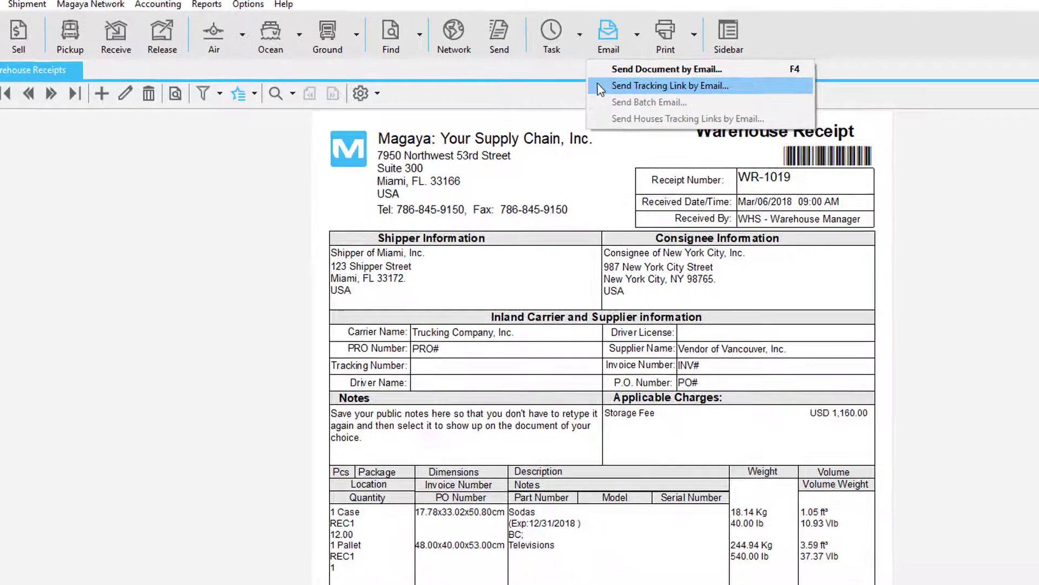
pyautogui.click(609, 103)
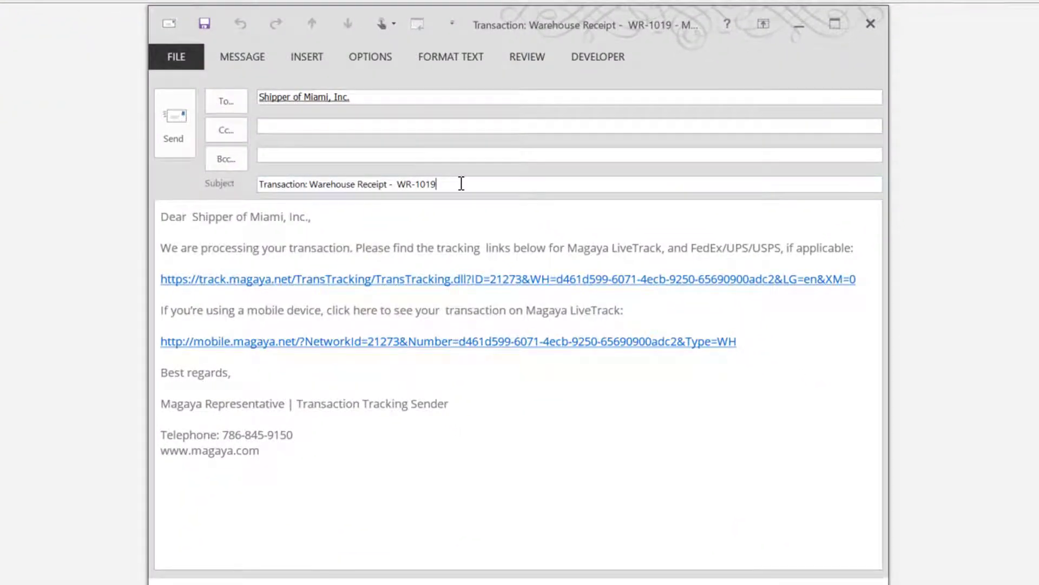
pyautogui.keyDown('ctrl'); pyautogui.click(402, 276); pyautogui.keyUp('ctrl')
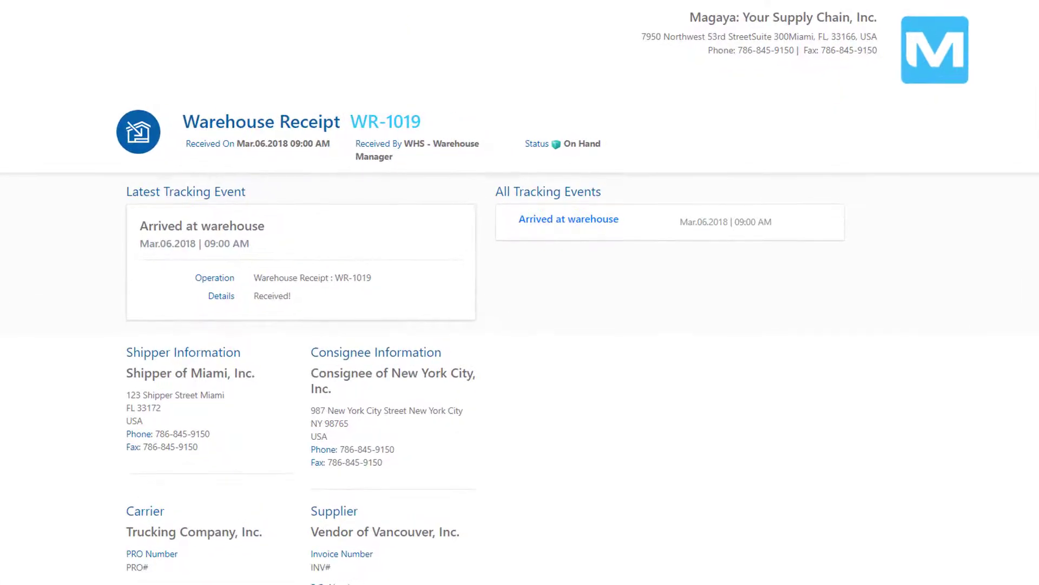
# Step: Examine the items on the tracking page of warehouse receipt WR-1019, expanding the contents of the Televisions pallet
pyautogui.scroll(-8, 520, 293)
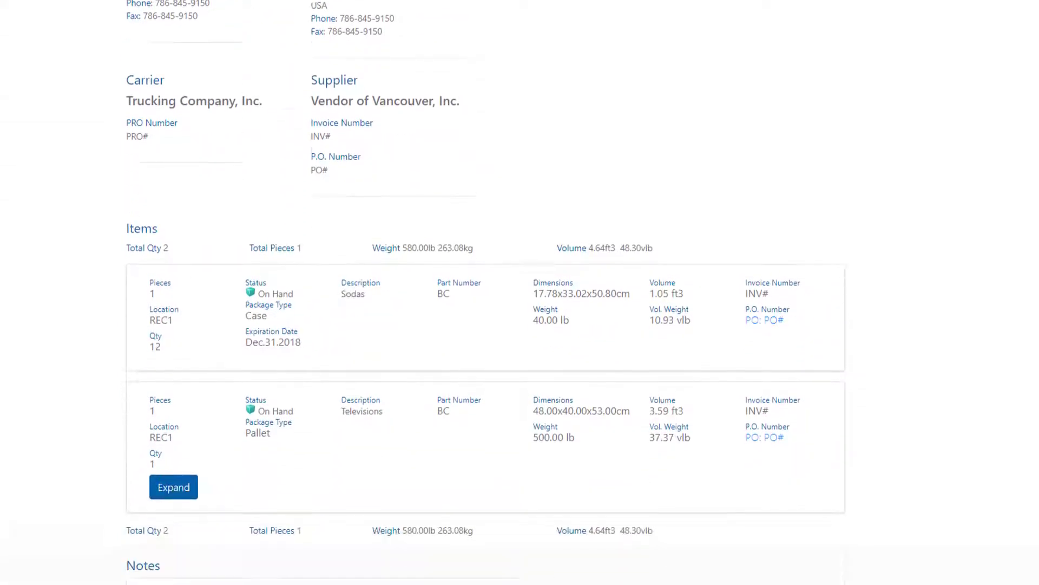
pyautogui.scroll(-1, 485, 292)
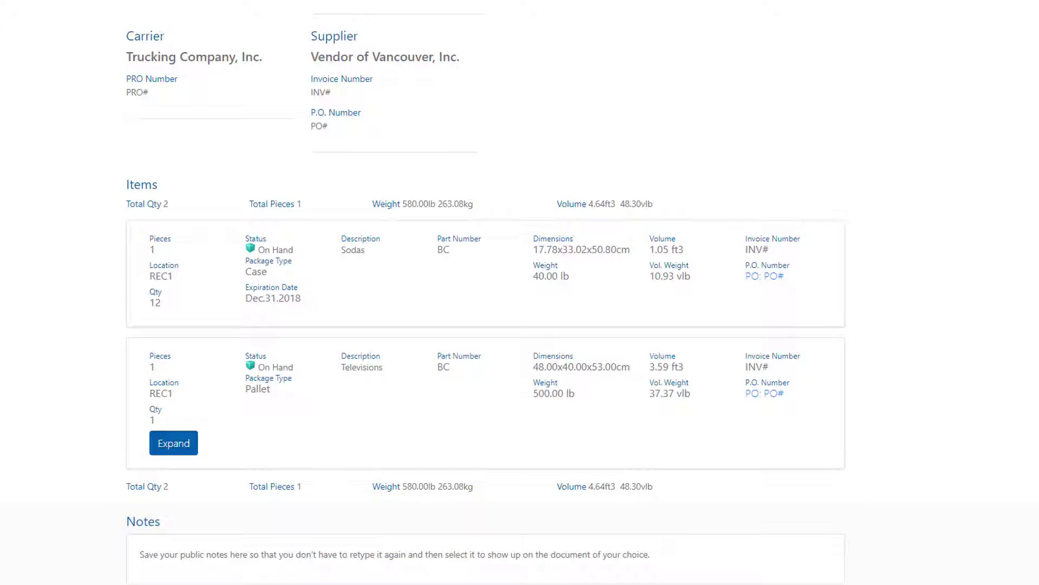
pyautogui.click(197, 448)
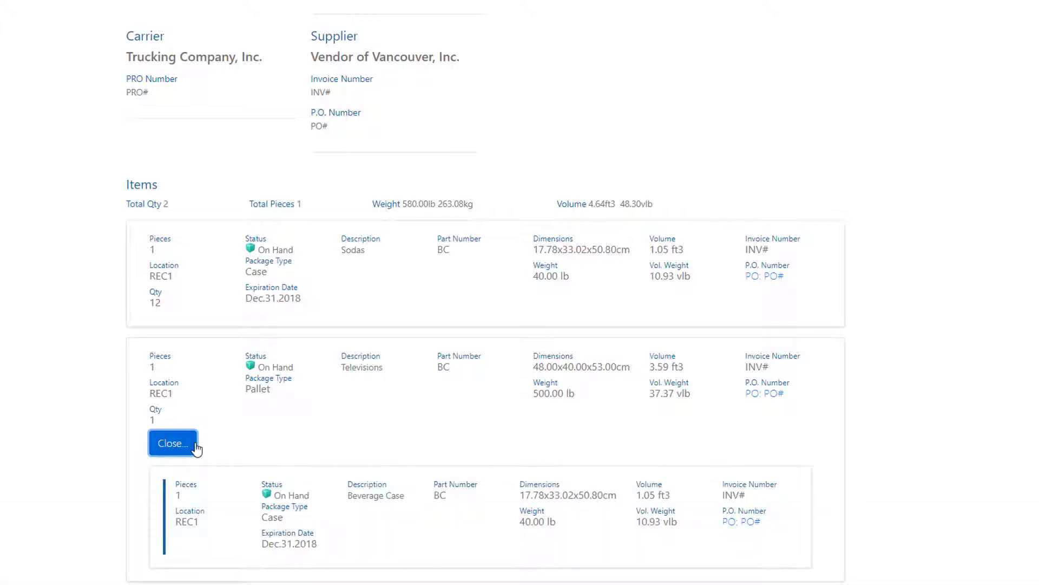
pyautogui.scroll(-5, 197, 449)
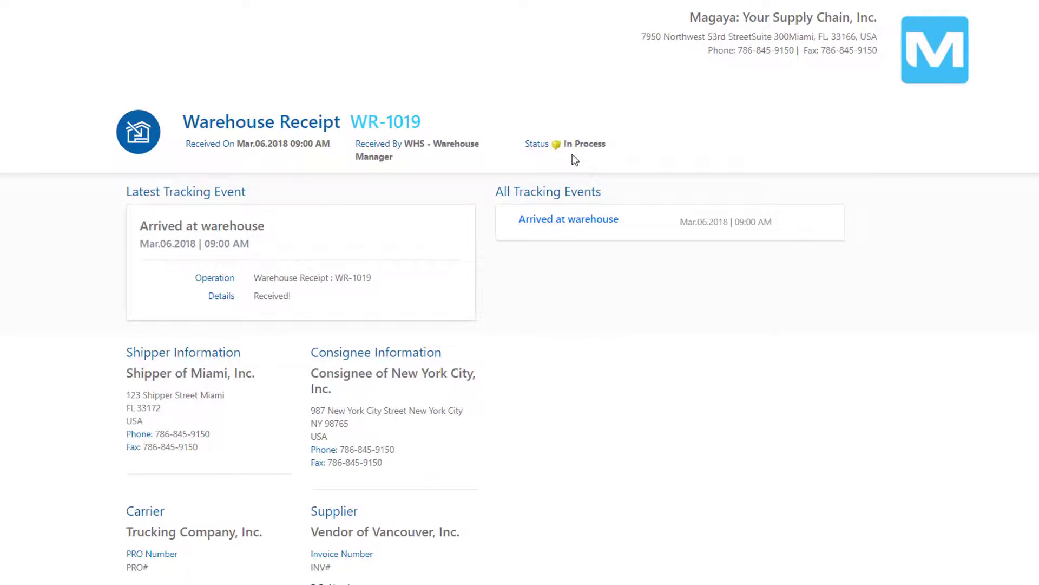
# Step: In Magaya Supply Chain's configuration, review the Transaction Tracking settings and event definitions, along with the events recorded on the warehouse receipt
pyautogui.scroll(-10, 573, 222)
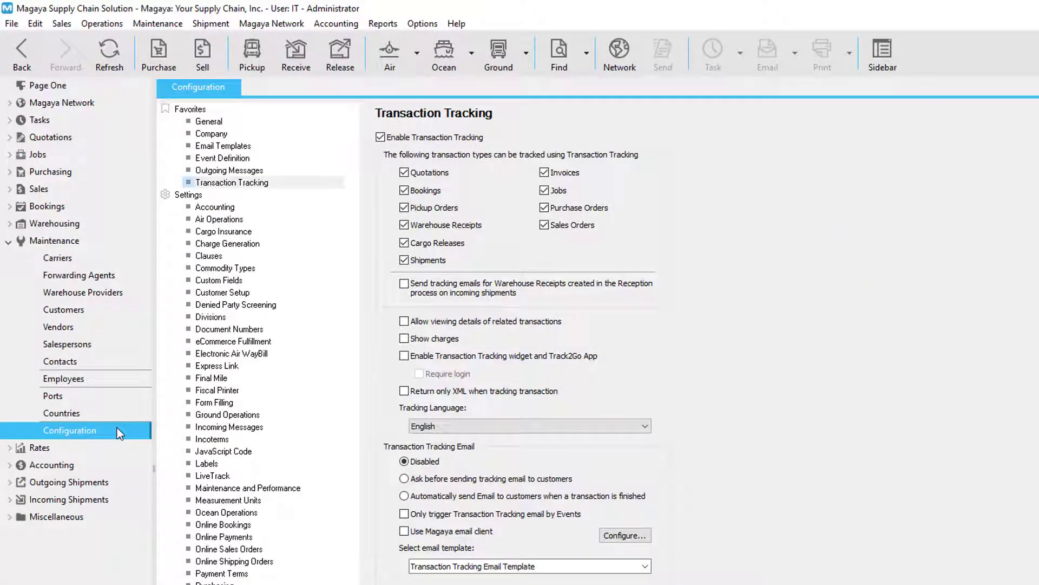
pyautogui.click(281, 184)
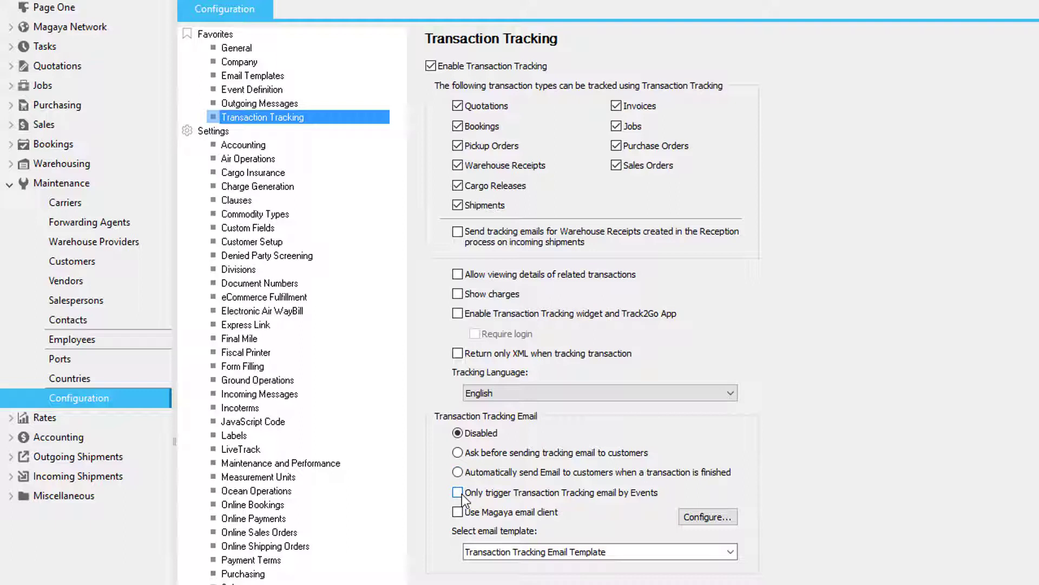
pyautogui.click(273, 90)
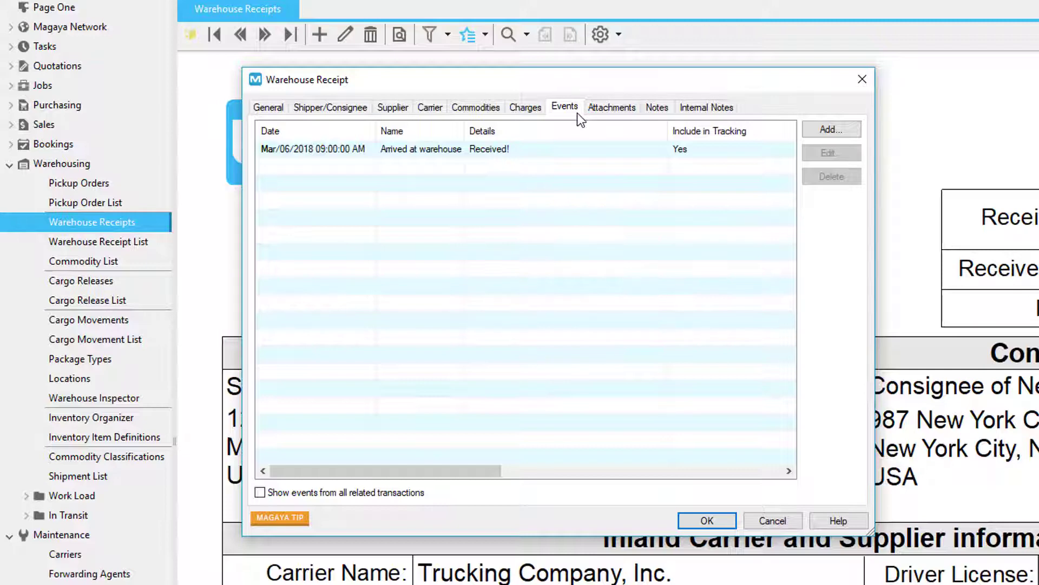
pyautogui.doubleClick(538, 153)
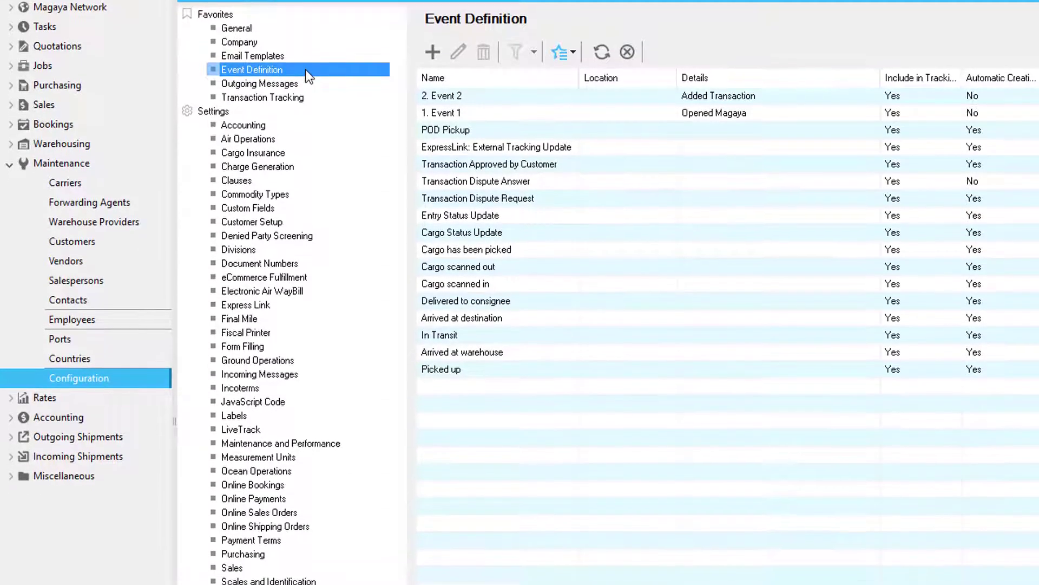
pyautogui.click(332, 119)
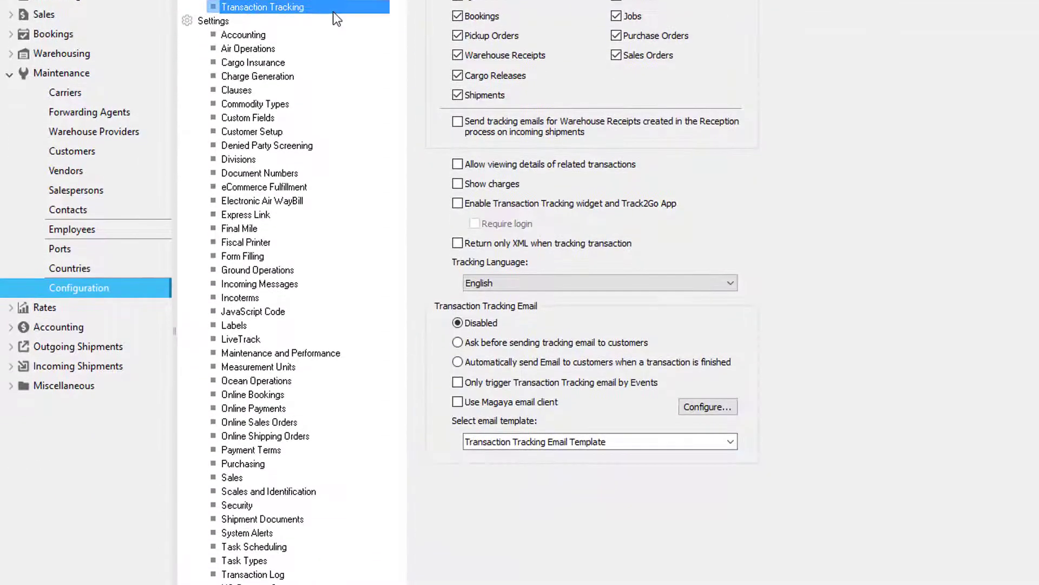
# Step: Examine the email template choices for tracking, the contents of the Transaction Tracking Email Template, and the Outgoing Messages settings
pyautogui.click(730, 441)
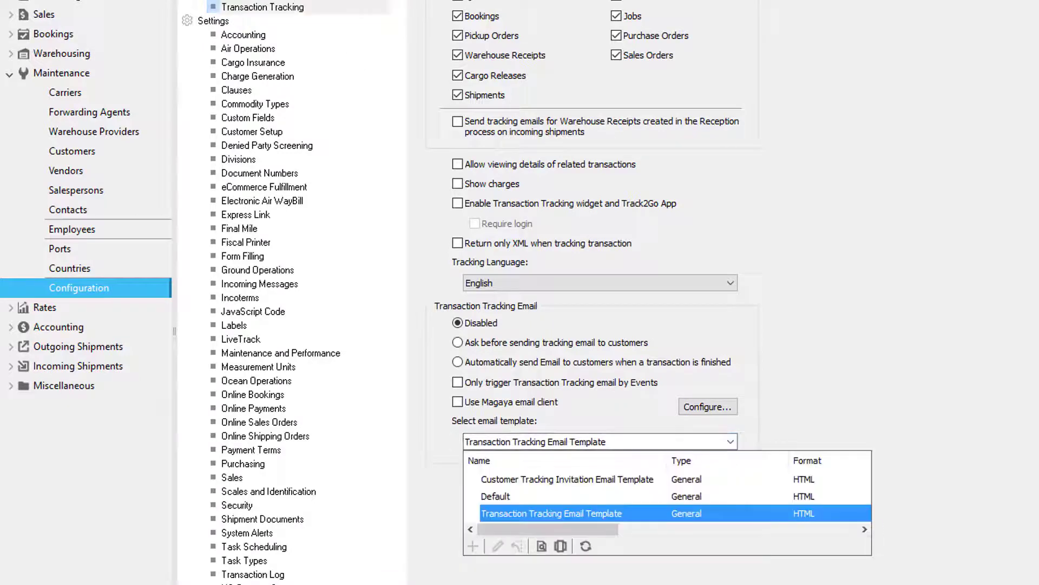
pyautogui.click(291, 122)
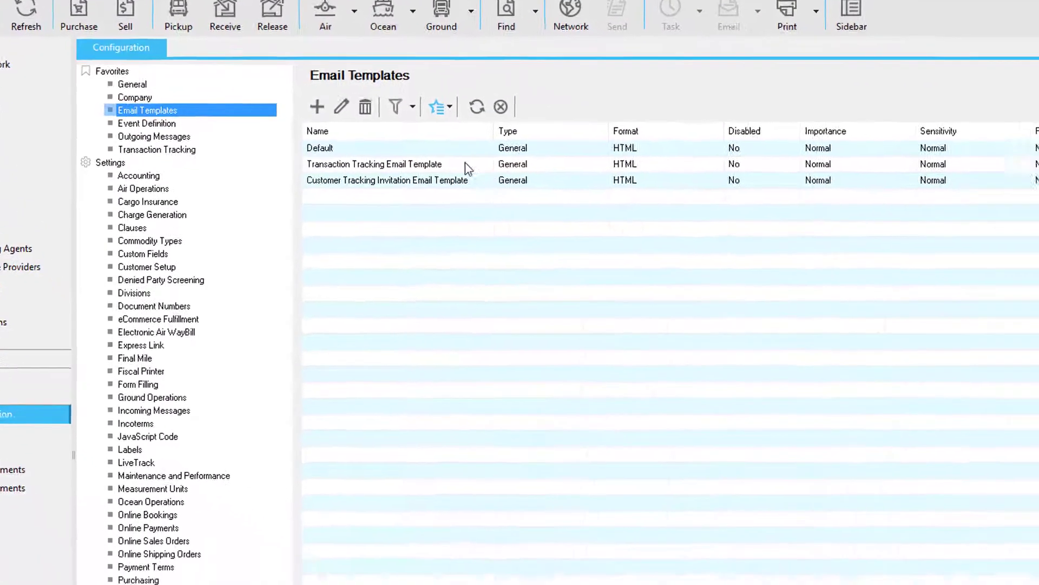
pyautogui.click(592, 224)
pyautogui.doubleClick(370, 123)
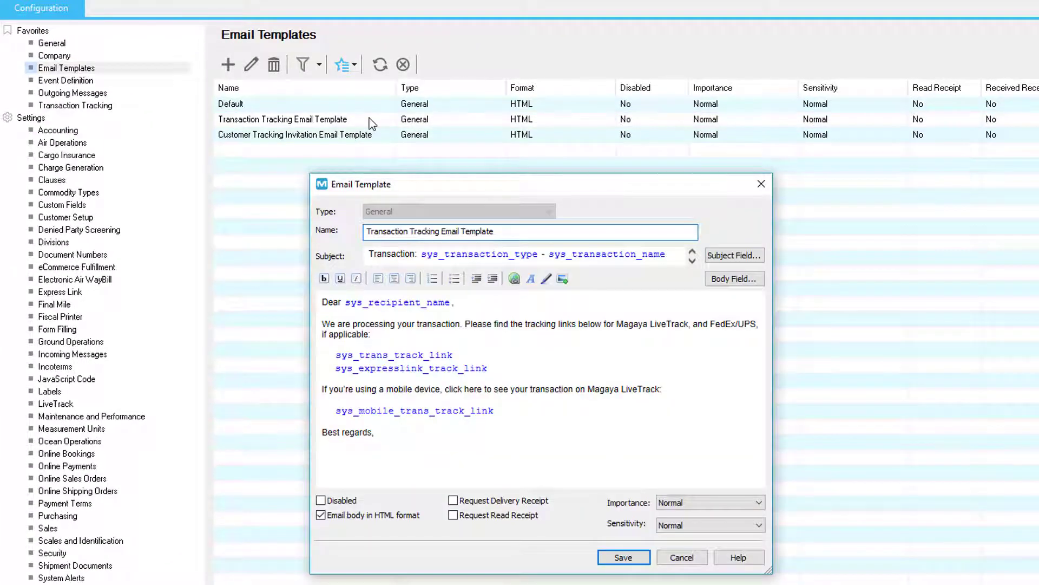
pyautogui.click(252, 102)
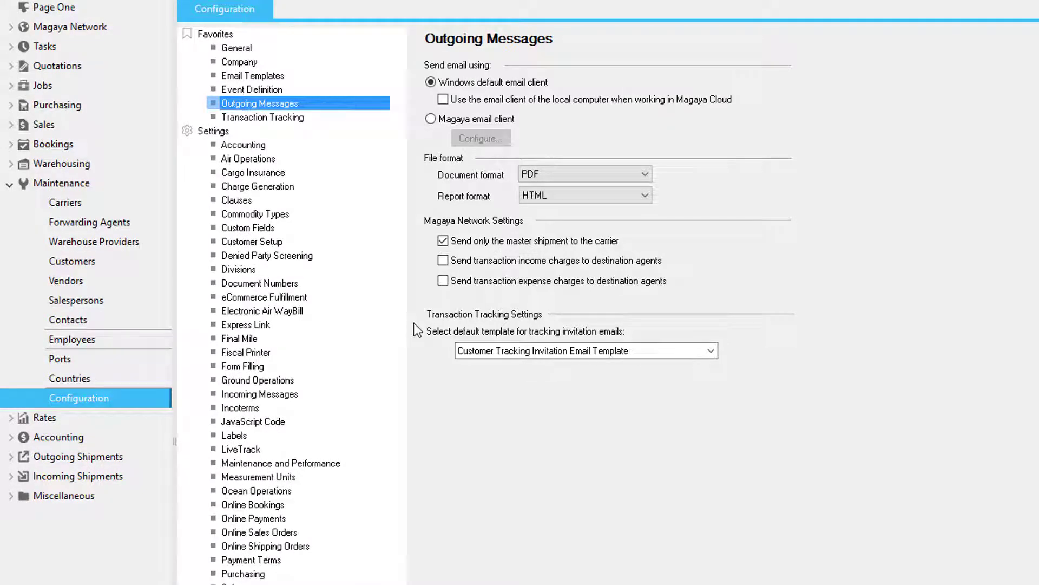
# Step: Look through the Carriers, Forwarding Agents, Customers, Vendors and Contacts lists under Maintenance
pyautogui.click(132, 194)
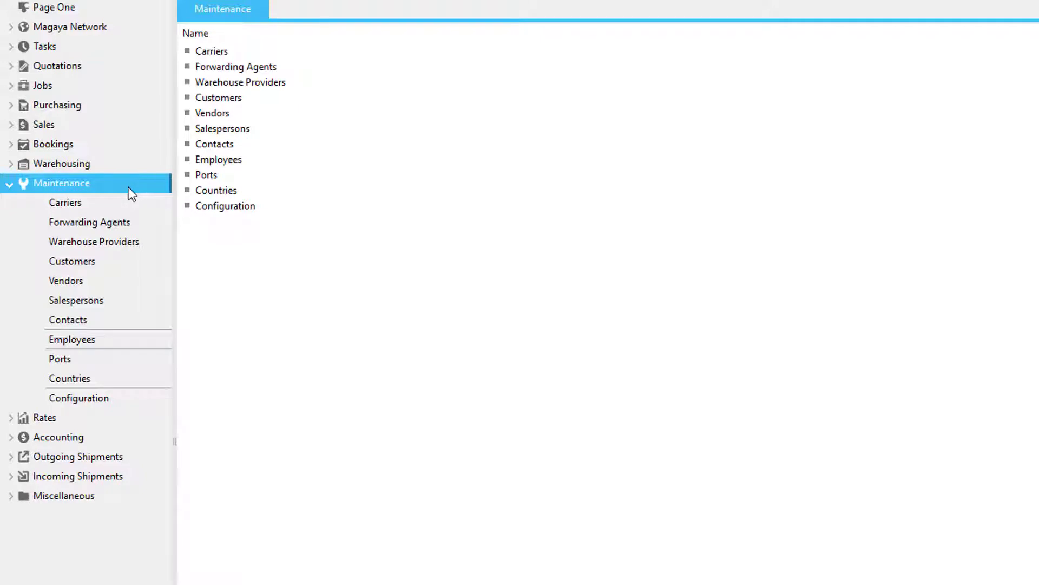
pyautogui.click(146, 202)
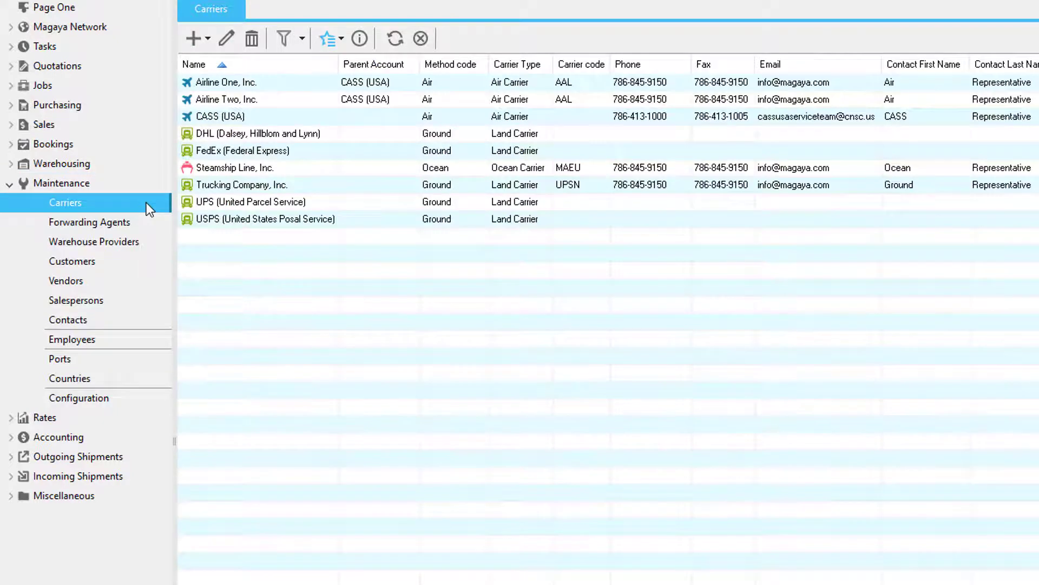
pyautogui.click(162, 227)
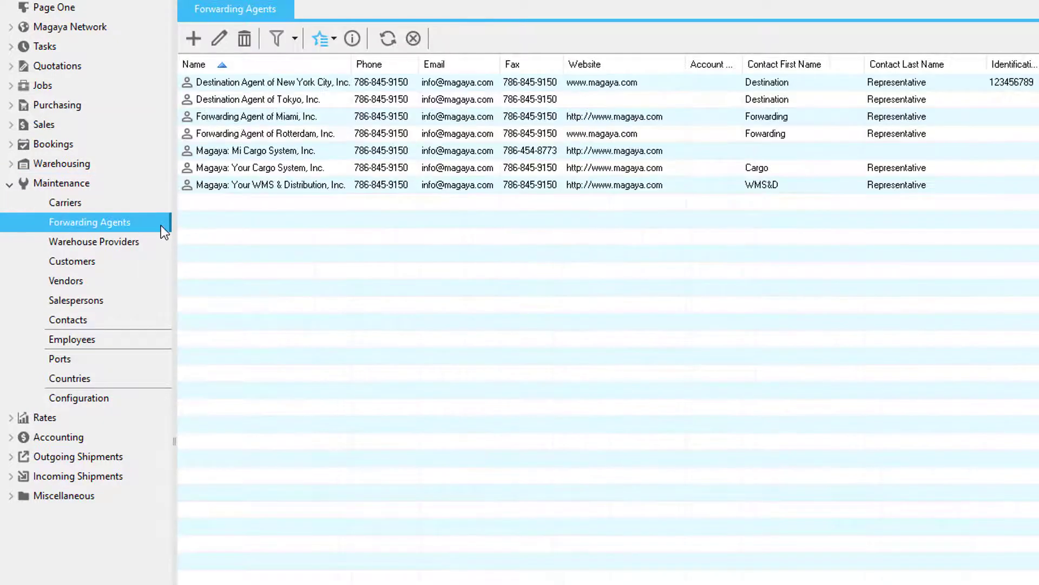
pyautogui.click(160, 263)
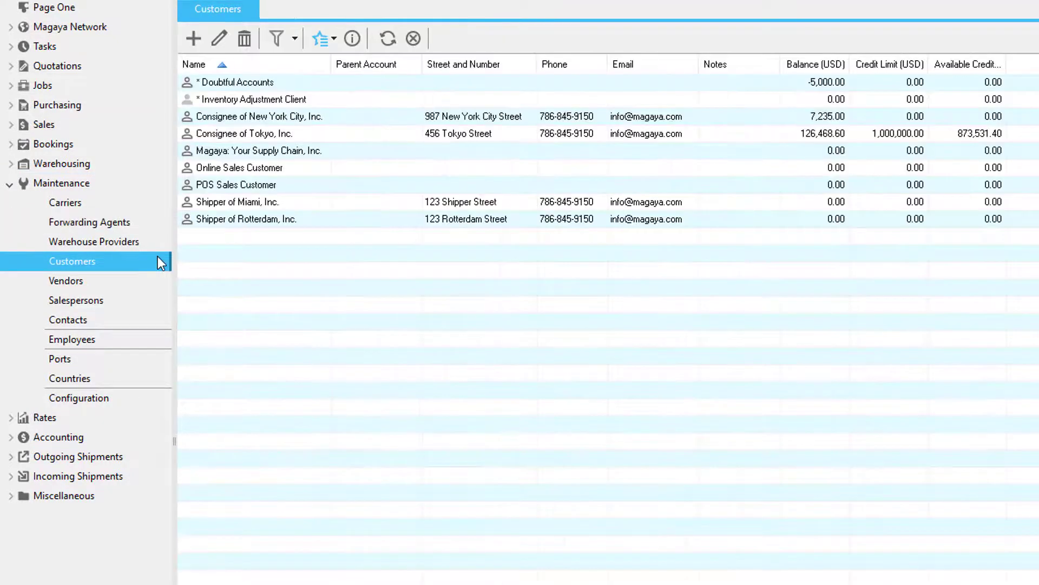
pyautogui.click(160, 286)
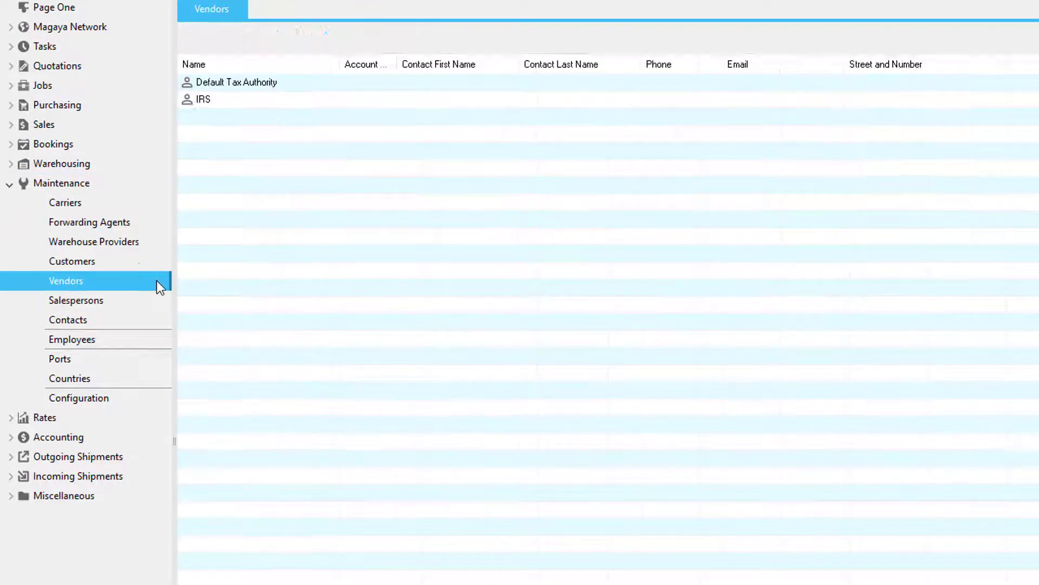
pyautogui.click(153, 323)
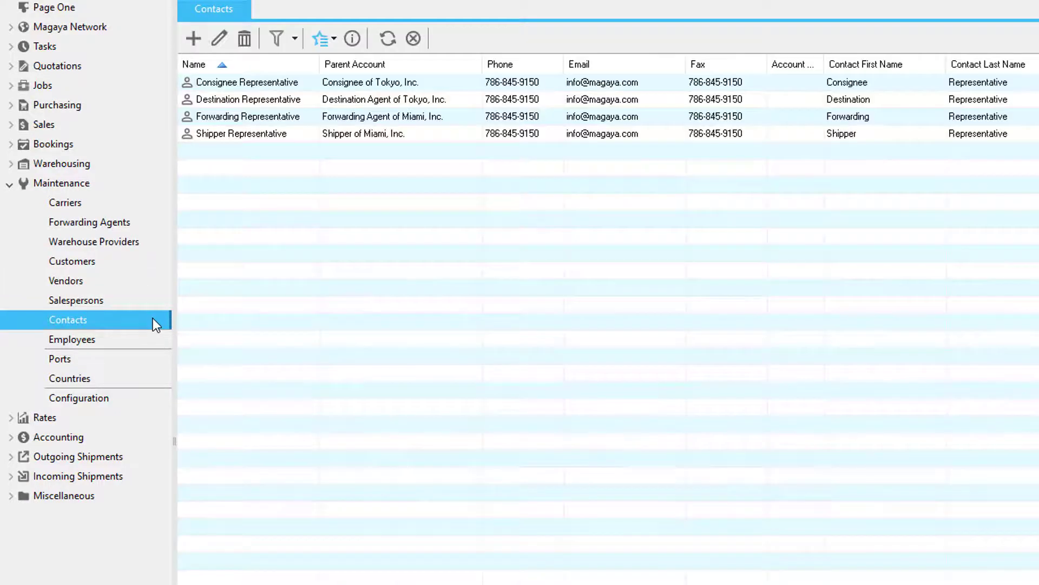
# Step: For customer Consignee of Tokyo, Inc., set the transaction tracking emails to "Customize default configuration"
pyautogui.click(153, 267)
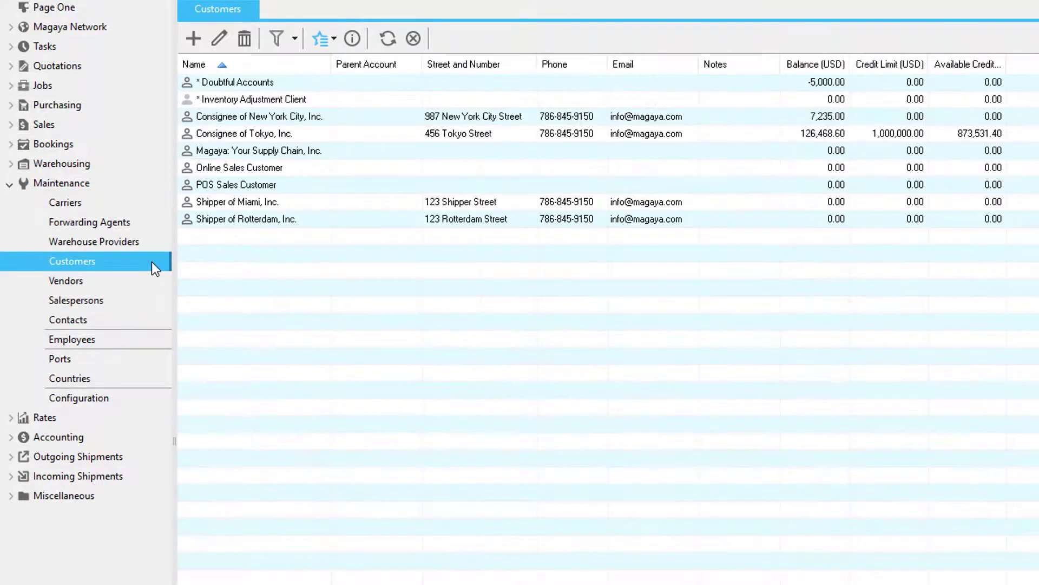
pyautogui.click(304, 136)
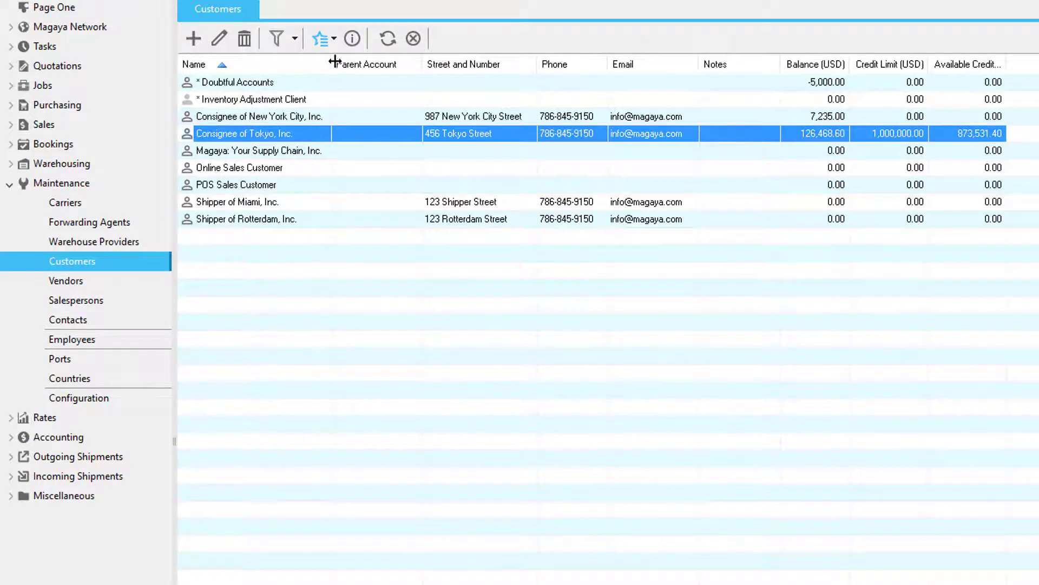
pyautogui.click(334, 39)
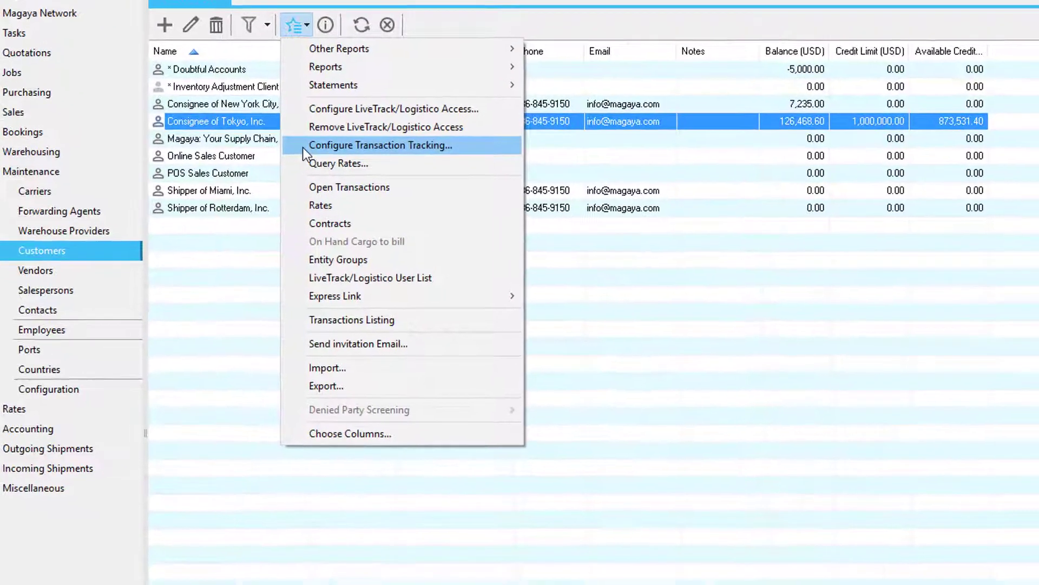
pyautogui.click(331, 157)
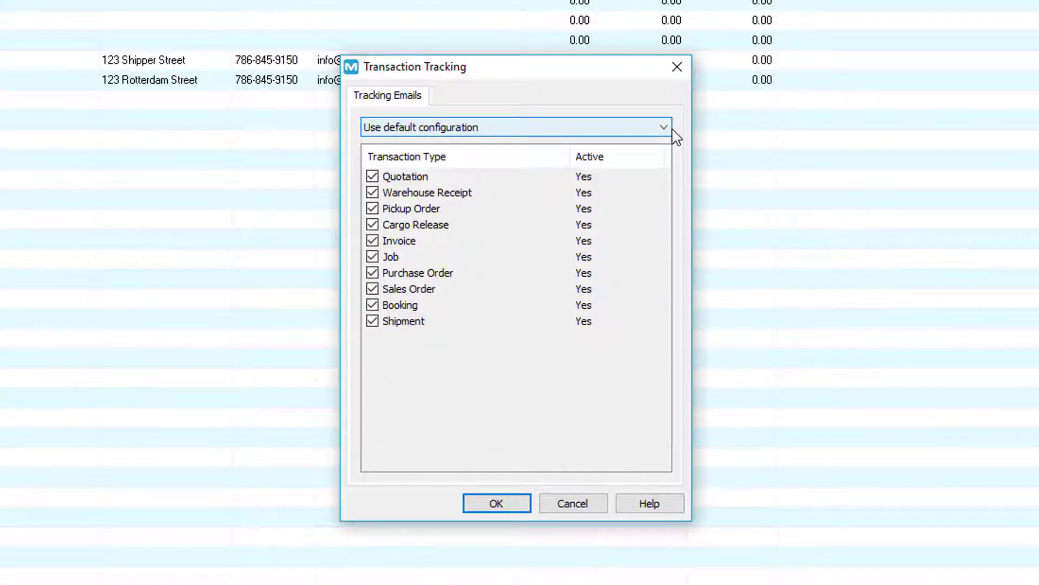
pyautogui.click(666, 128)
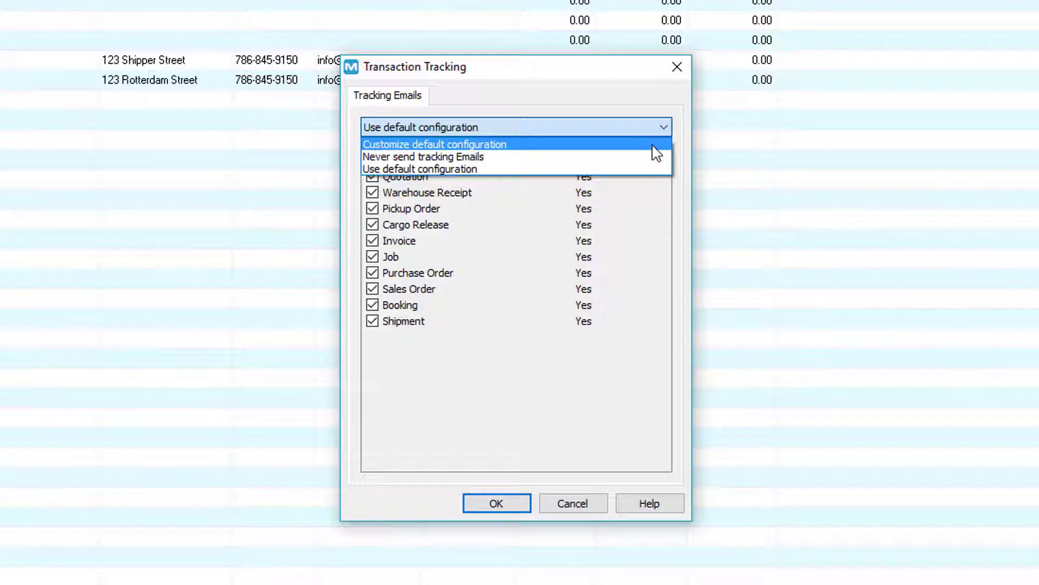
pyautogui.click(654, 145)
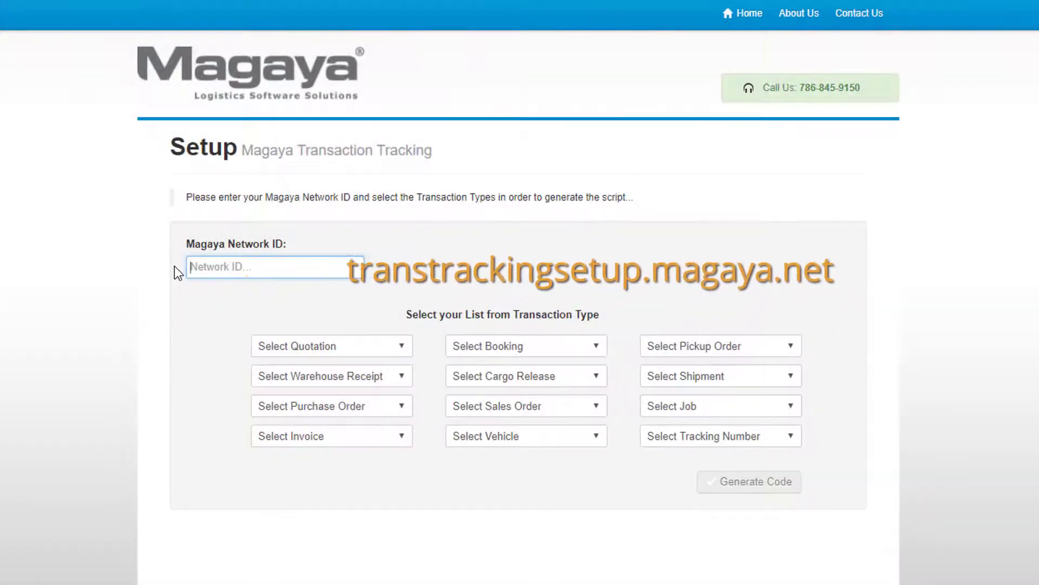
# Step: On the Magaya Transaction Tracking setup page, generate the website code for the company's Network ID with Purchase Order and Summarized Sales Order
pyautogui.write('21273')
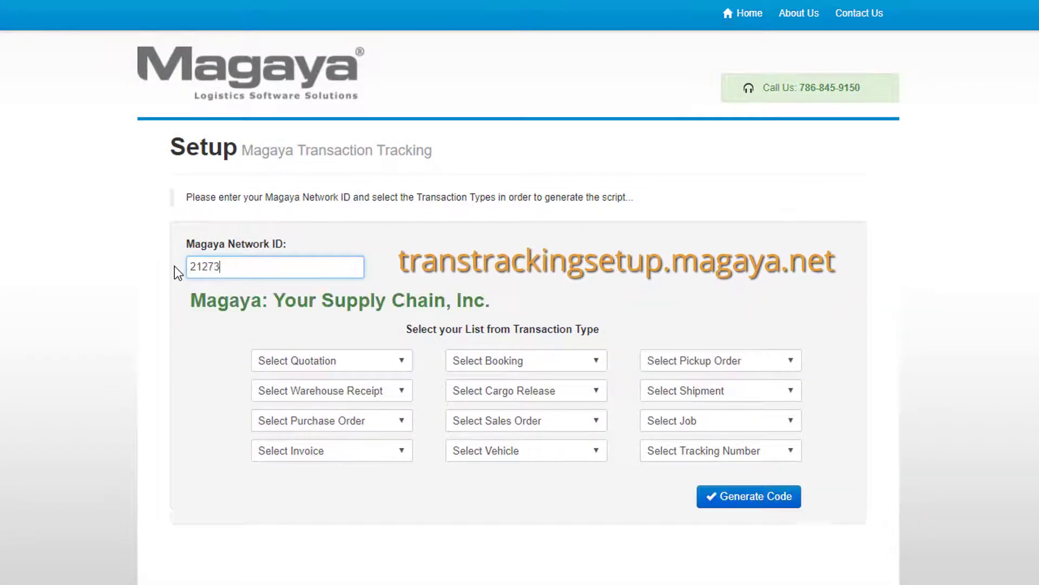
pyautogui.click(401, 362)
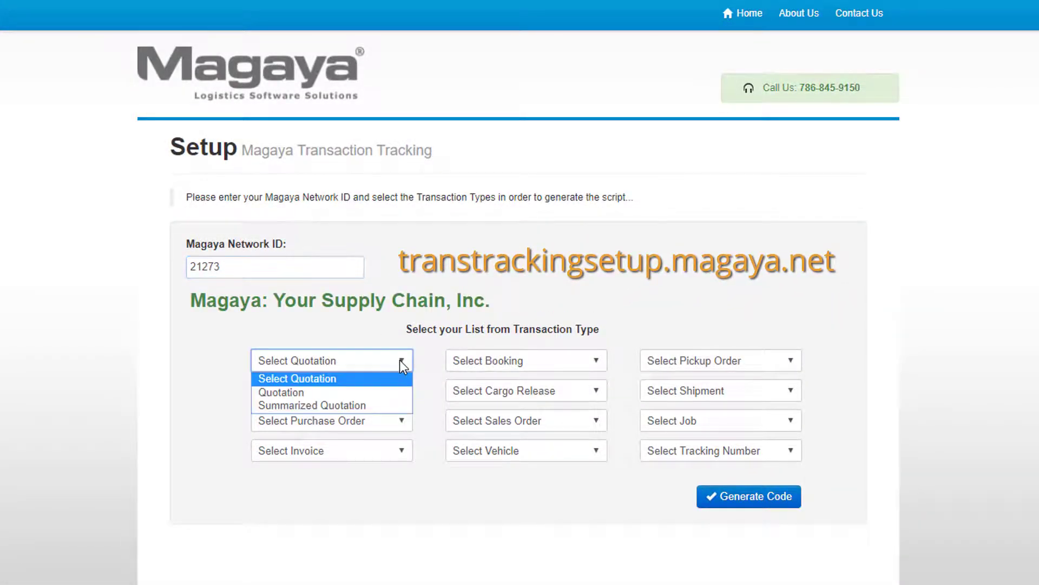
pyautogui.click(399, 359)
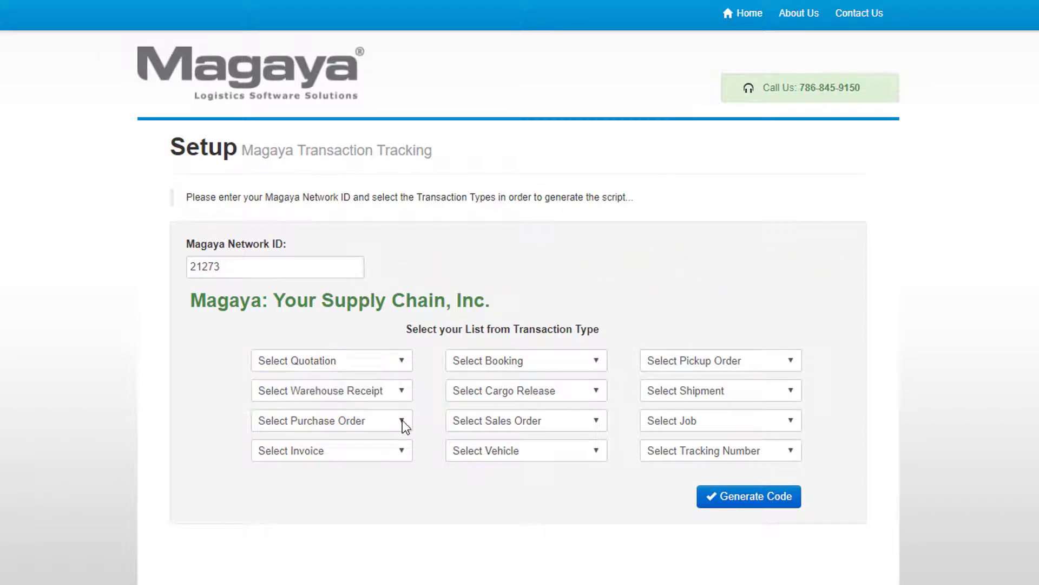
pyautogui.click(402, 420)
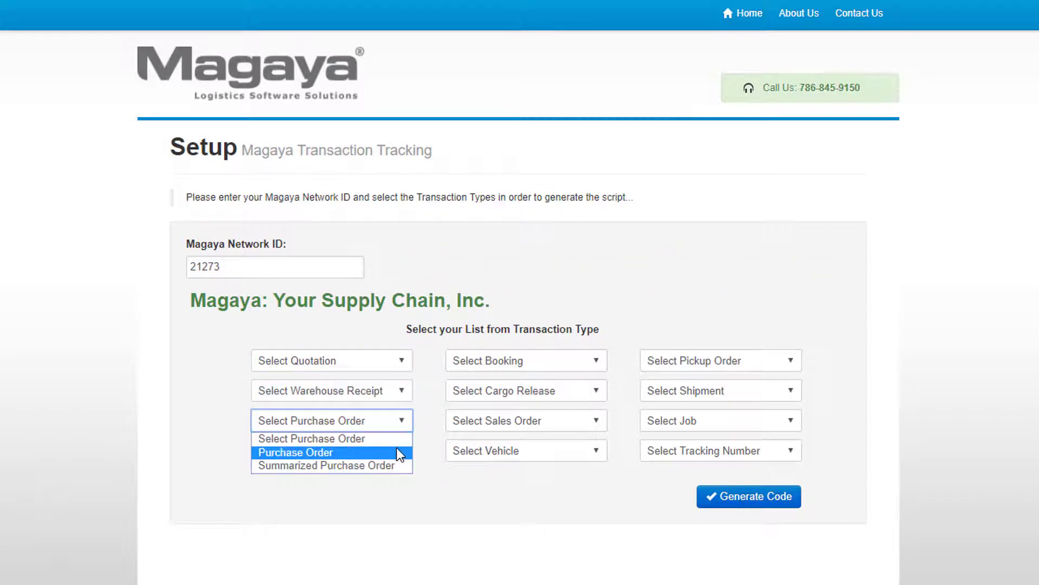
pyautogui.click(397, 452)
pyautogui.click(599, 421)
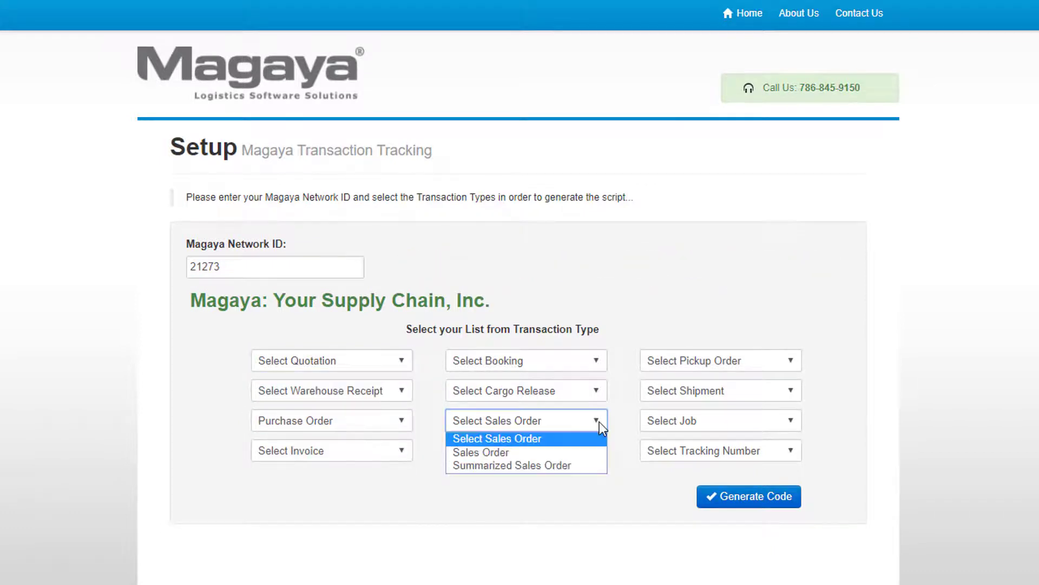
pyautogui.click(584, 465)
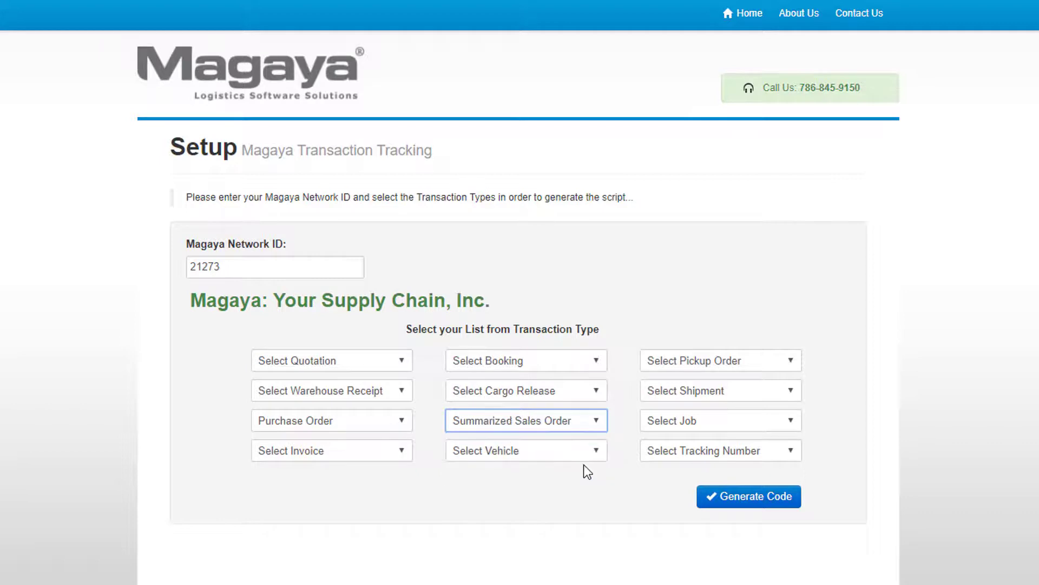
pyautogui.click(799, 503)
pyautogui.scroll(-3, 795, 460)
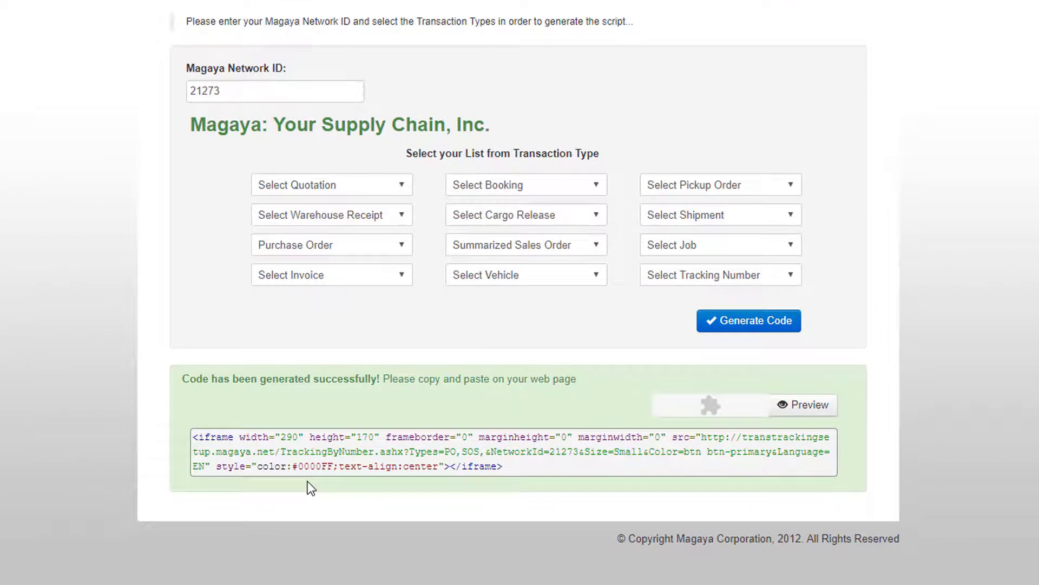
# Step: Preview the tracking widget and customize it to Medium size and green, keeping English as the language
pyautogui.click(826, 411)
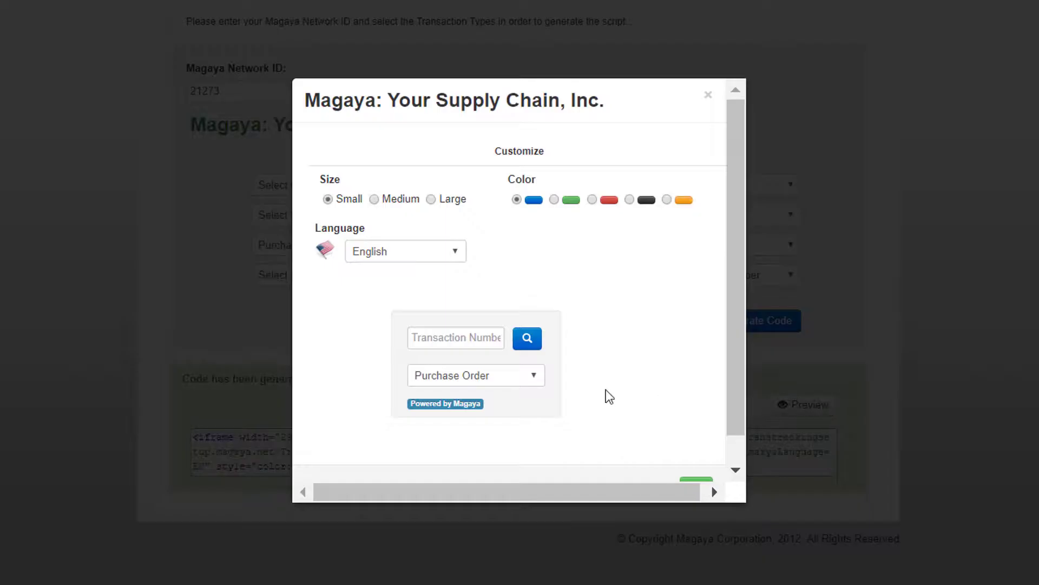
pyautogui.click(374, 200)
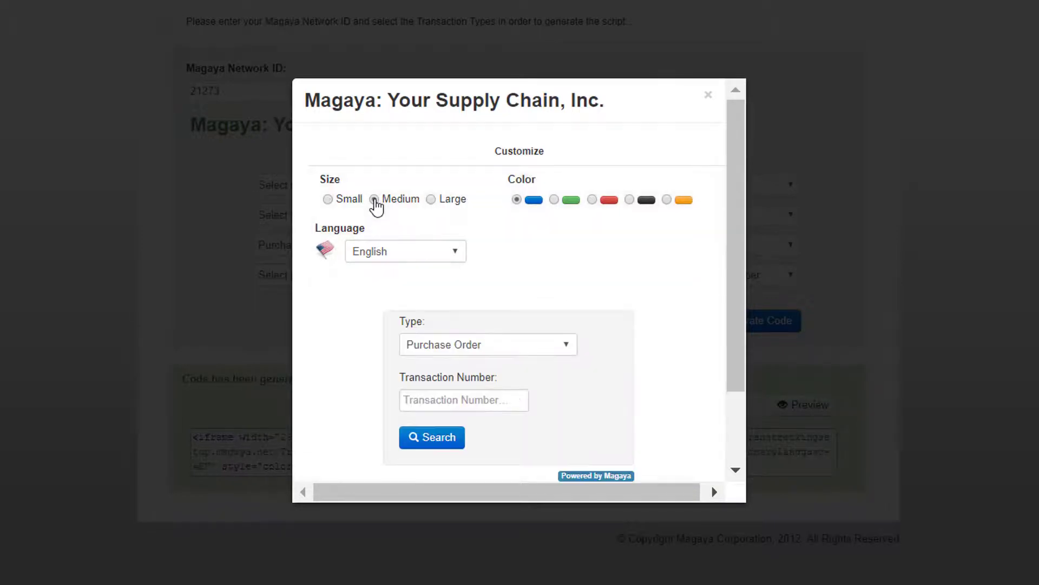
pyautogui.click(554, 202)
pyautogui.click(460, 250)
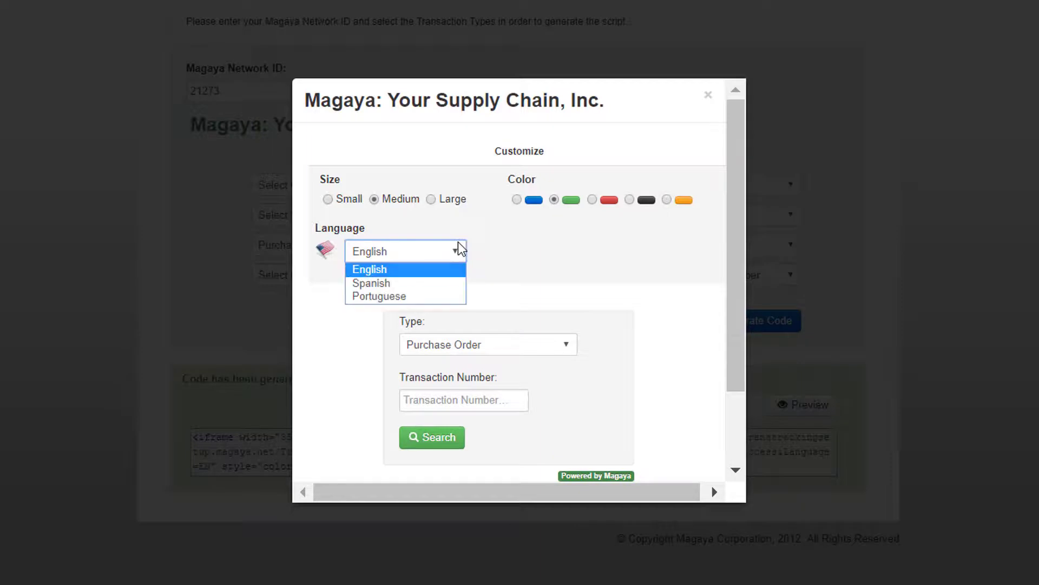
pyautogui.click(658, 318)
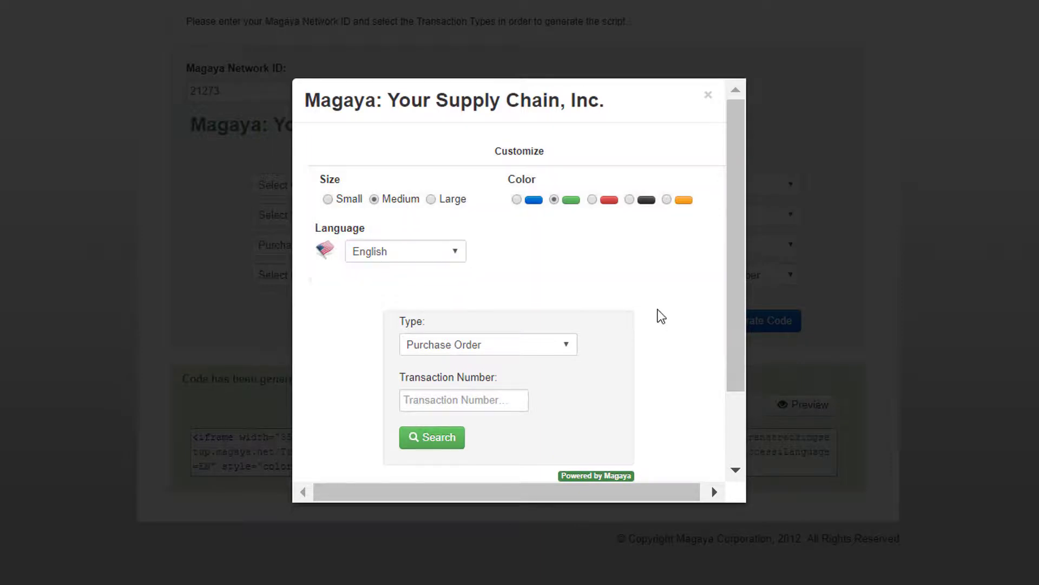